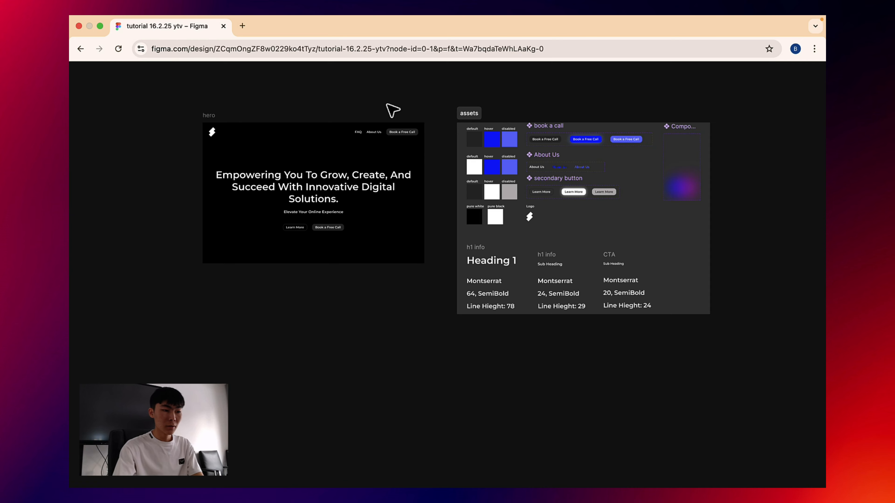
Examine the finished hero design and the assets frame's colour swatches, button components, logo and heading specifications
scroll(394, 114, left, 2)
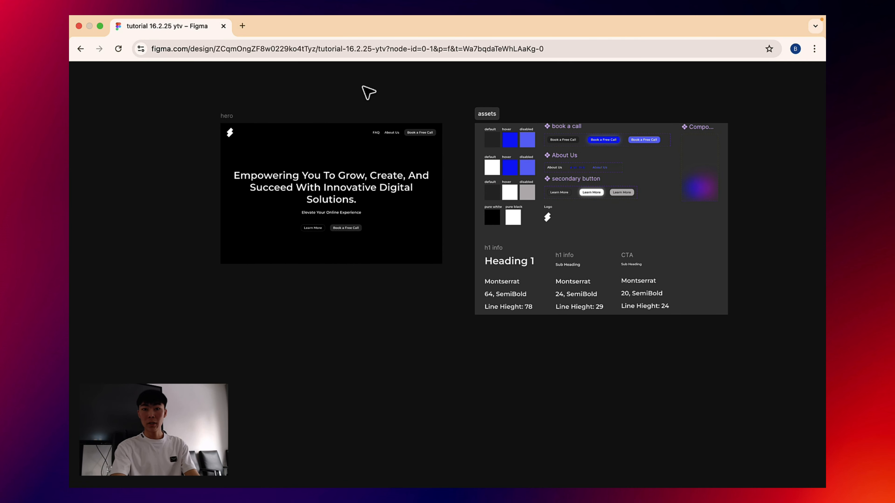
scroll(246, 118, left, 2)
click(246, 114)
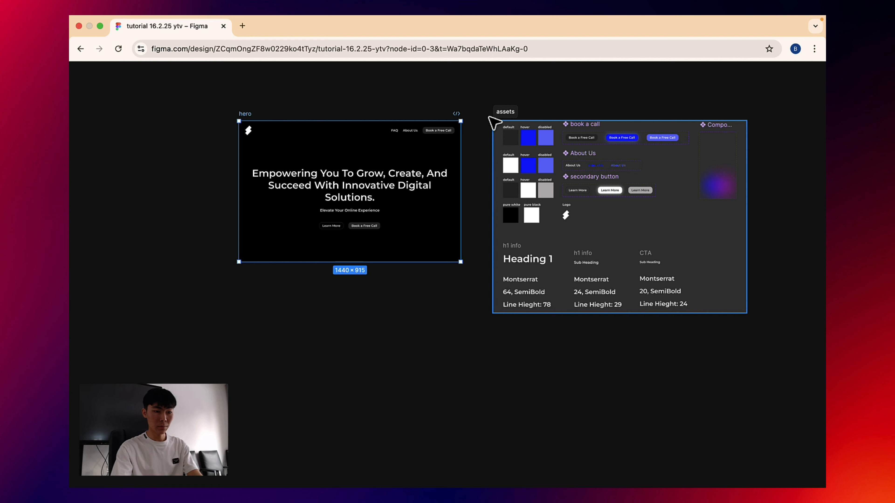
click(496, 120)
click(510, 141)
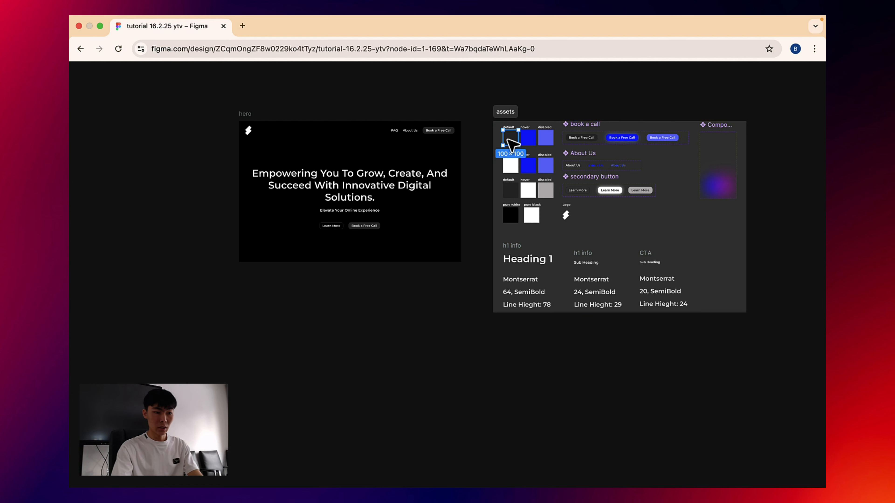
scroll(534, 141, up, 5)
click(532, 142)
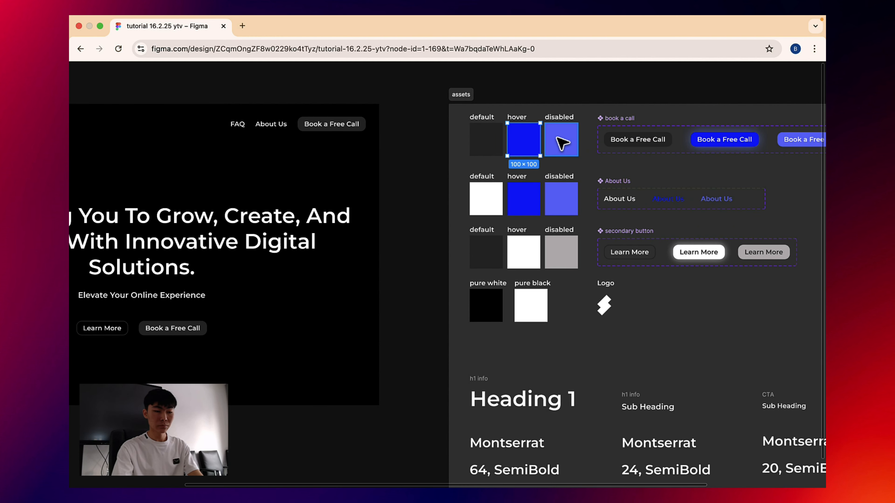
click(619, 127)
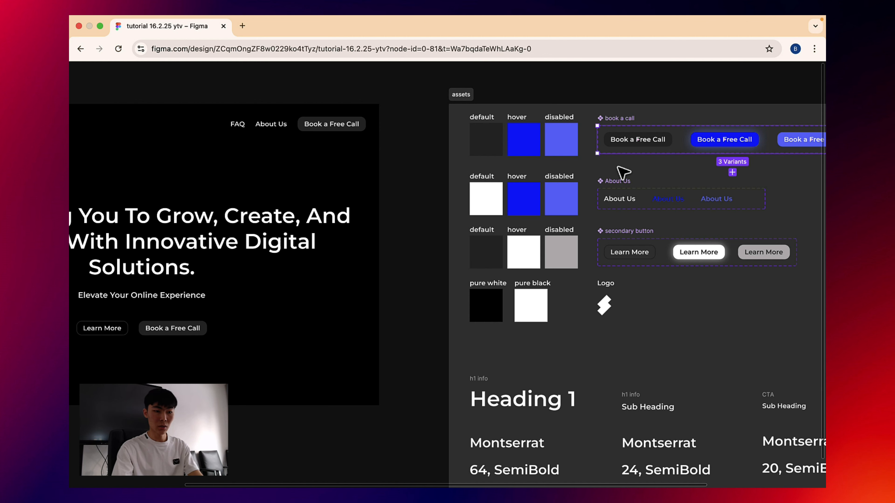
click(619, 181)
click(612, 285)
click(484, 380)
drag(527, 375, 495, 276)
click(396, 192)
drag(386, 187, 462, 189)
scroll(451, 191, down, 5)
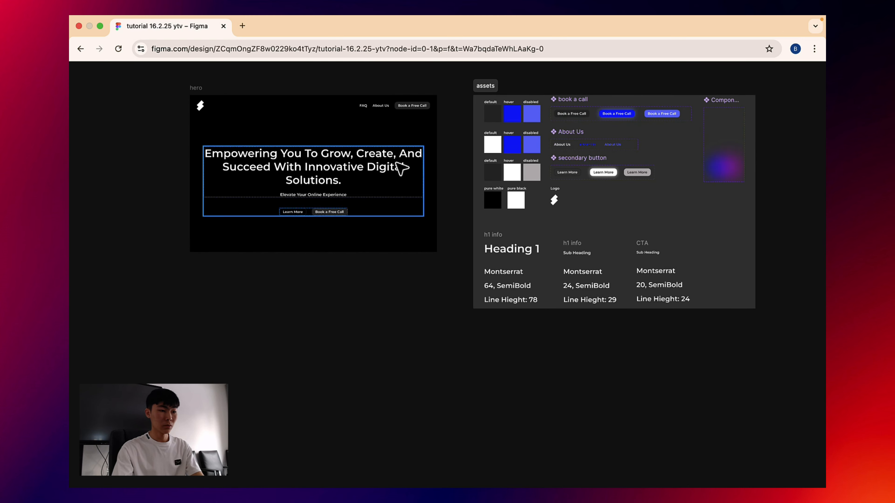
drag(265, 85, 301, 97)
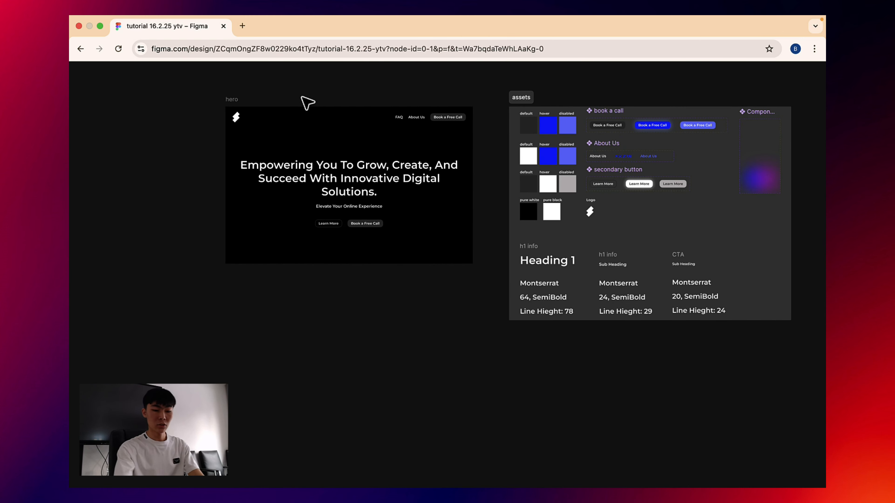
Restore the hidden interface and add a 1440 × 1024 Desktop preset frame on the tutorial page
key(super+backslash)
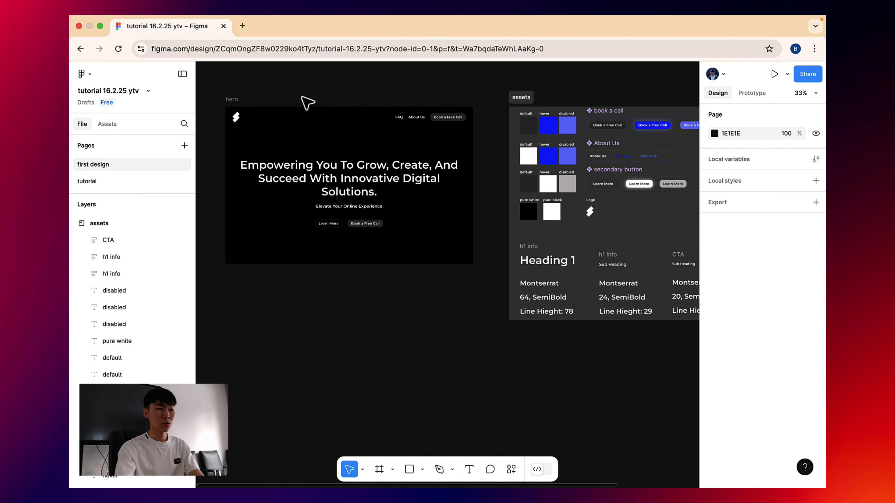
click(119, 182)
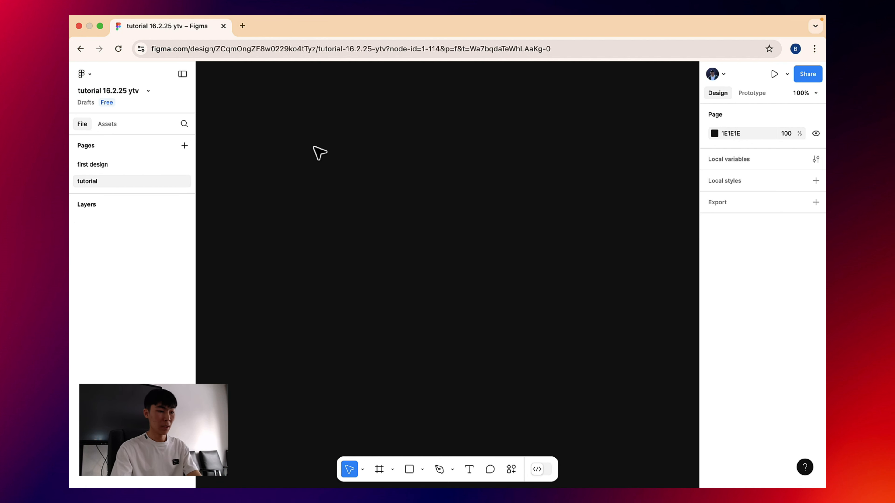
key(f)
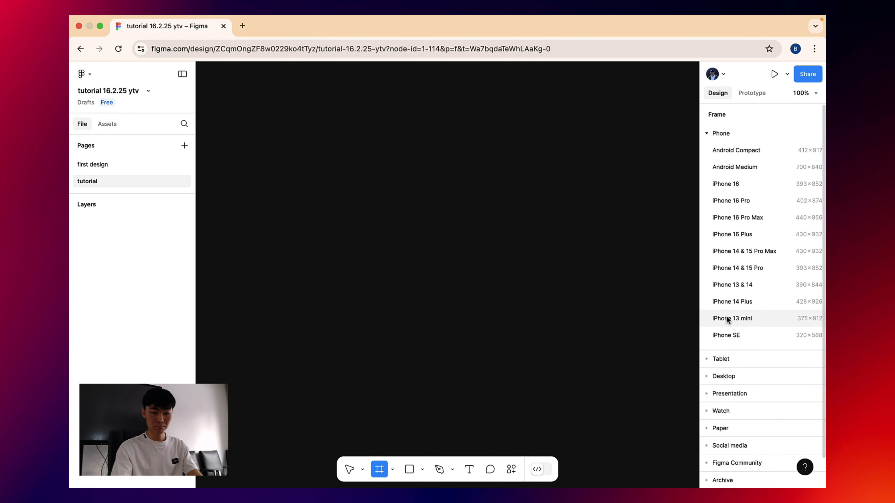
click(706, 380)
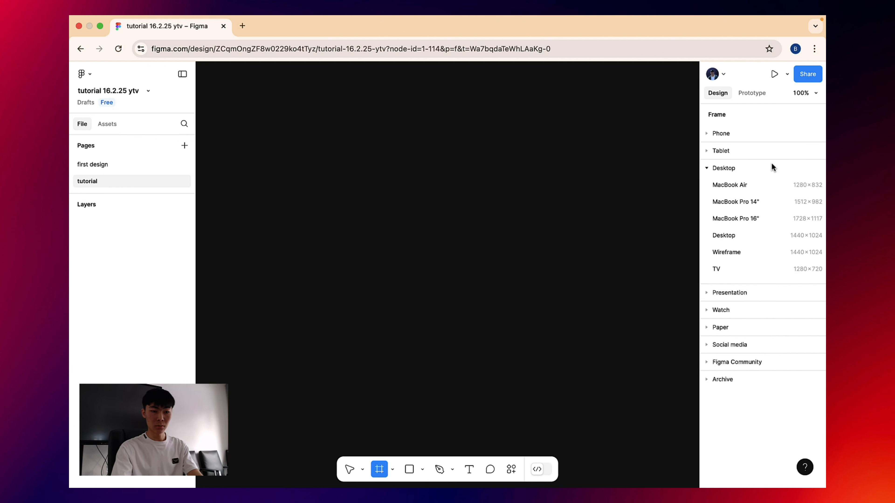
click(745, 235)
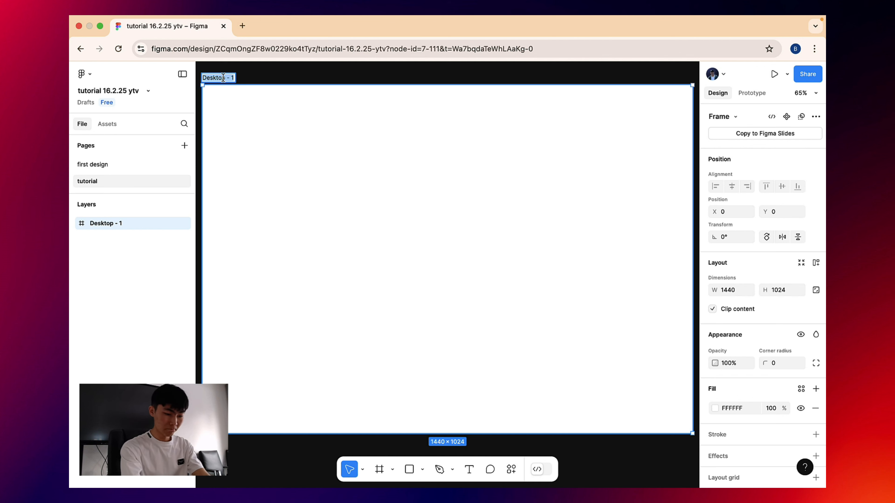
Rename the new desktop frame as hero and fill it with black, 000000
text(hero)
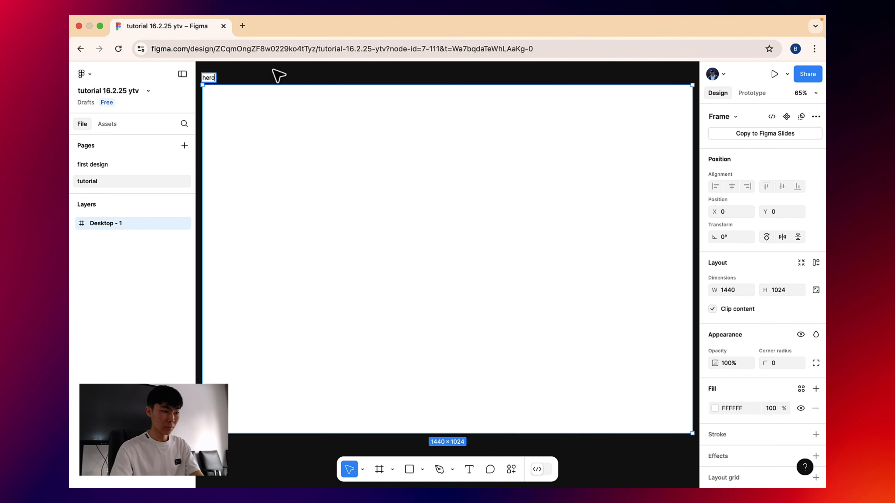
click(278, 75)
click(212, 77)
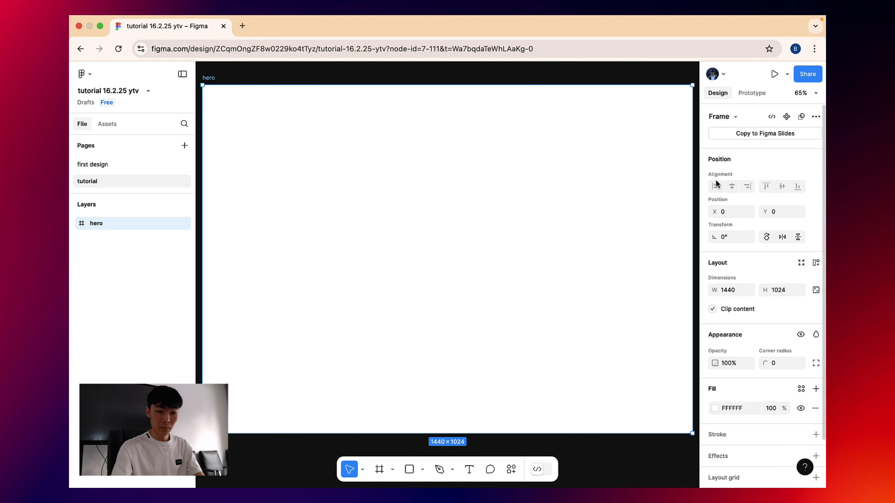
click(715, 408)
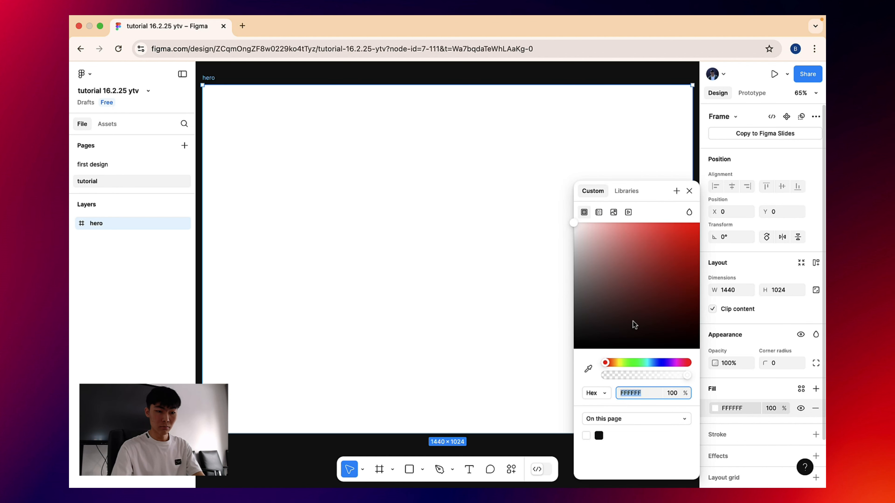
drag(599, 308, 573, 376)
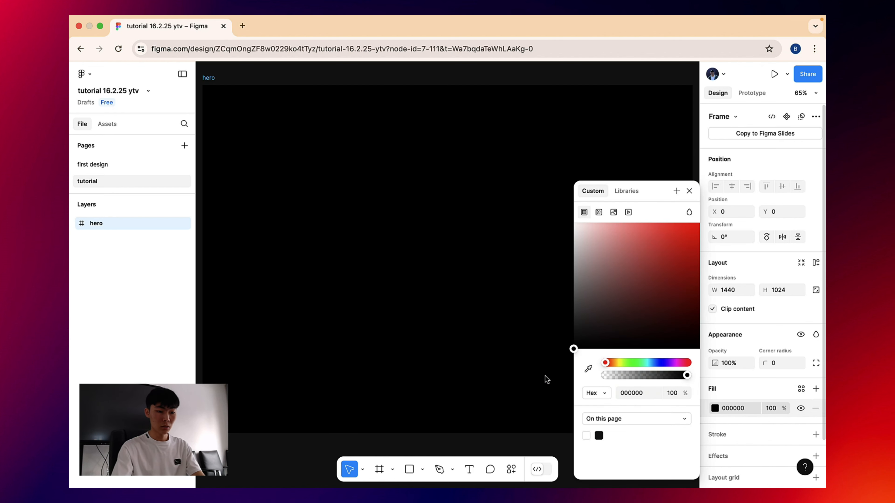
click(410, 82)
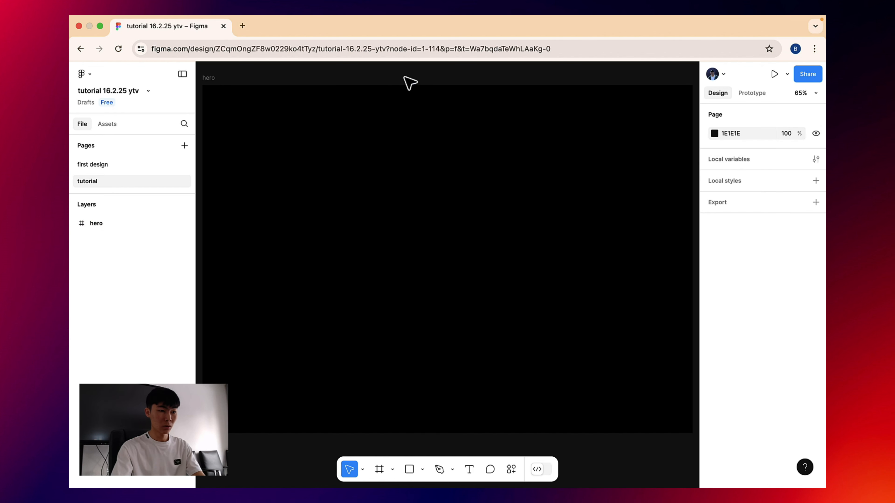
On the first design page, swap the "pure white" and "pure black" labels so each sits above its matching colour swatch
click(118, 165)
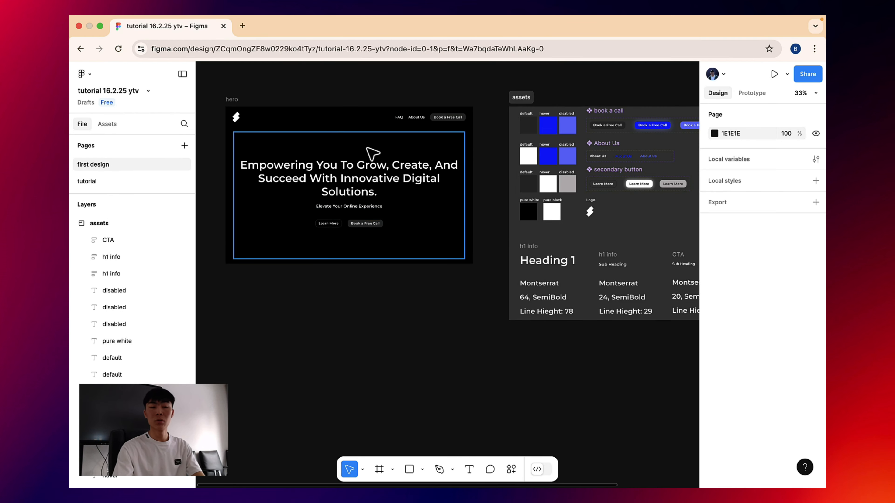
click(526, 211)
click(500, 189)
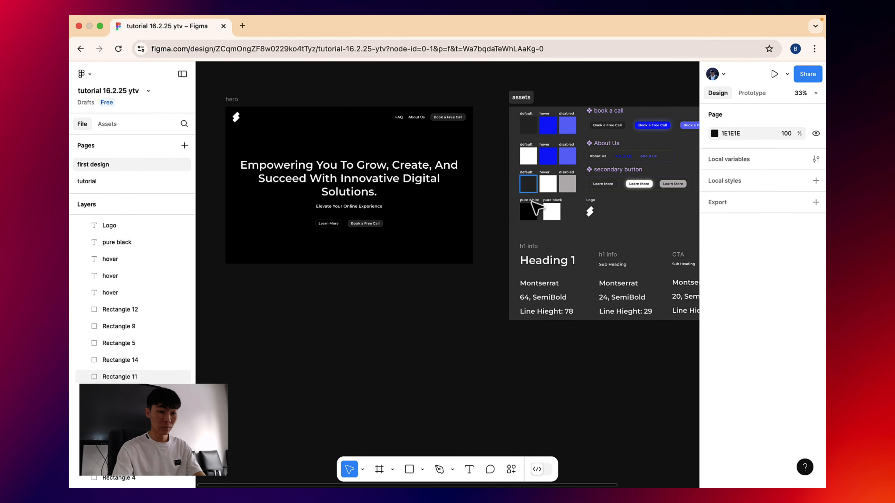
scroll(523, 190, up, 5)
click(527, 175)
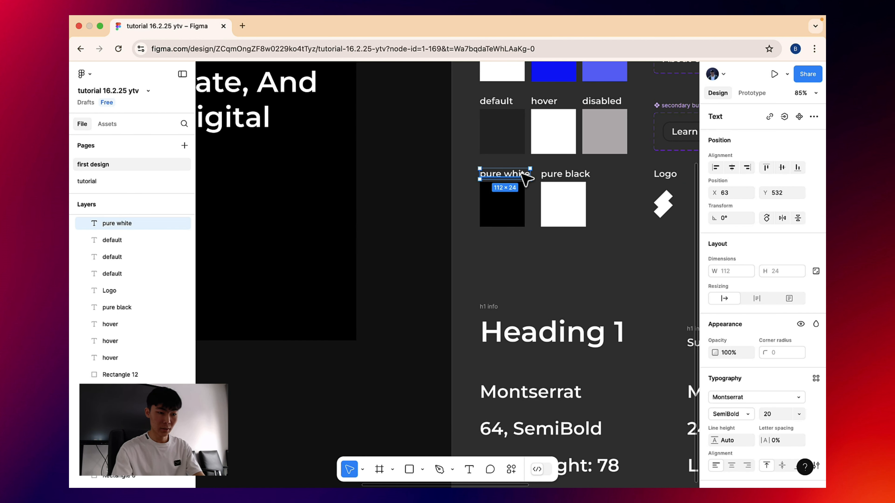
drag(525, 178, 522, 245)
click(567, 176)
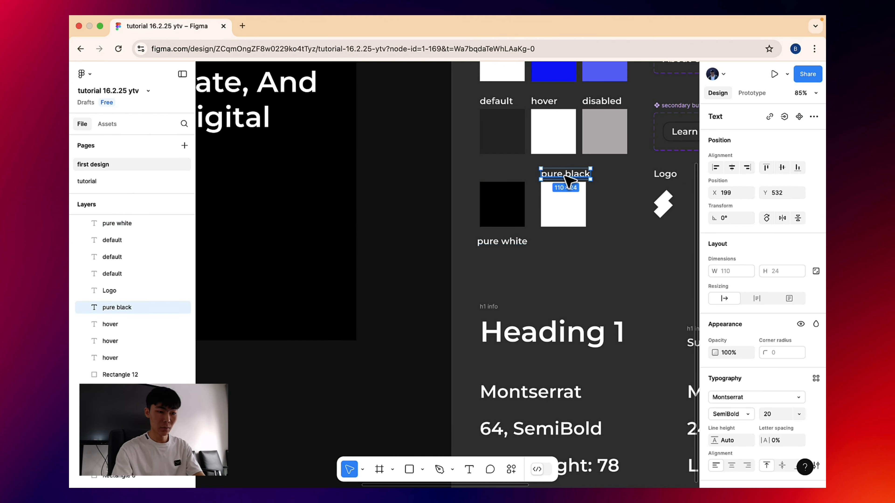
drag(569, 181, 507, 179)
click(522, 247)
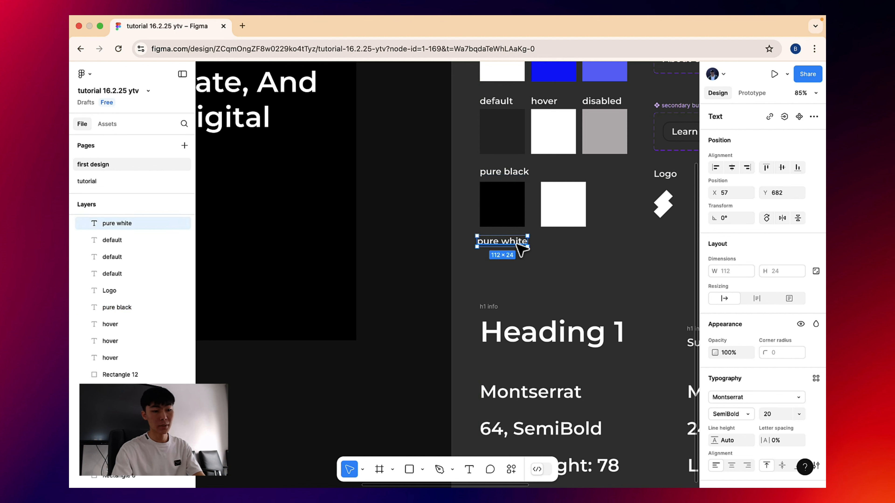
drag(522, 248, 583, 175)
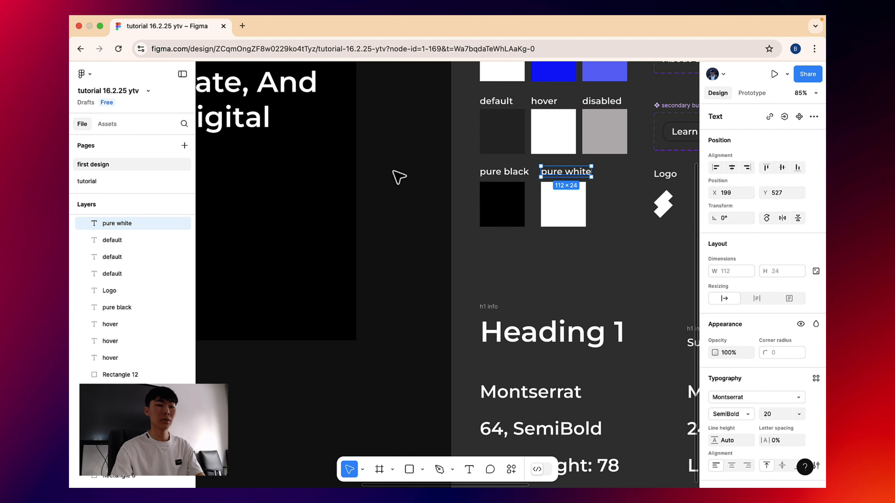
click(394, 171)
Examine the finished hero's navigation bar, headline, subheading and buttons alongside the assets frame
scroll(395, 170, down, 5)
drag(400, 148, 488, 175)
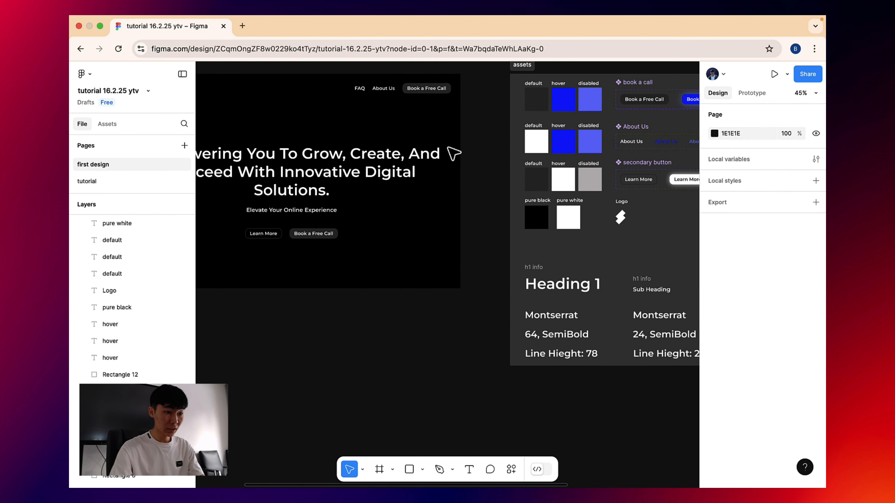
drag(448, 145, 577, 158)
scroll(475, 155, up, 3)
drag(472, 156, 566, 128)
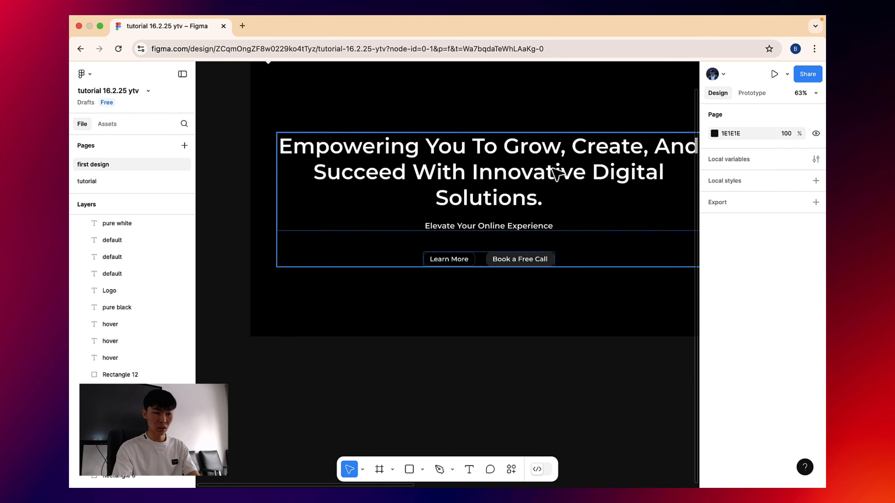
scroll(557, 173, up, 4)
scroll(557, 173, right, 3)
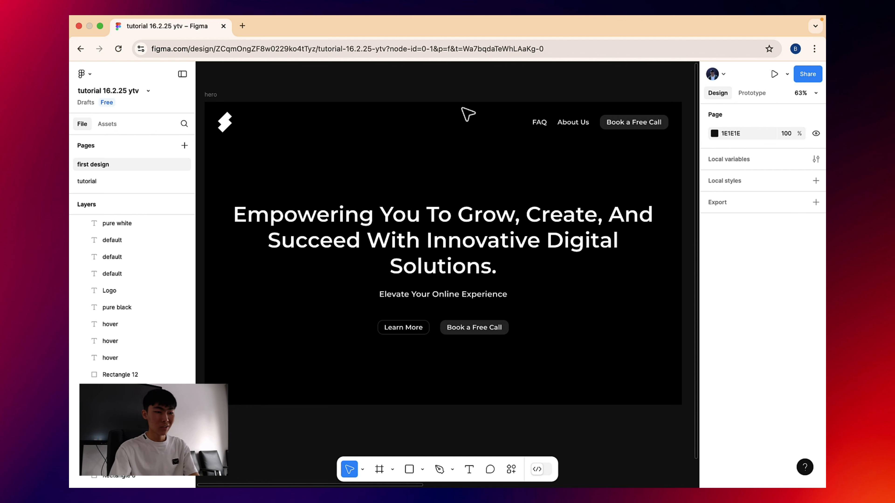
scroll(468, 144, down, 1)
scroll(440, 170, right, 3)
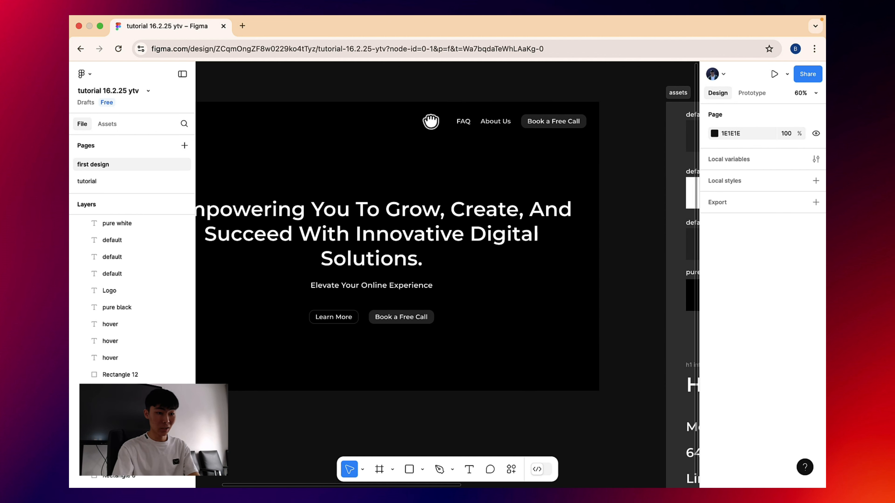
scroll(400, 205, left, 3)
scroll(400, 206, down, 1)
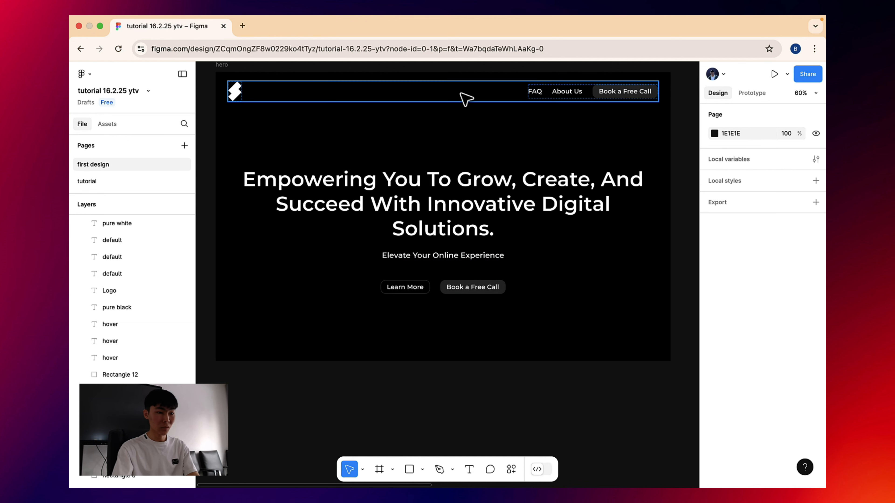
click(540, 85)
scroll(544, 81, down, 5)
click(624, 87)
scroll(611, 104, up, 2)
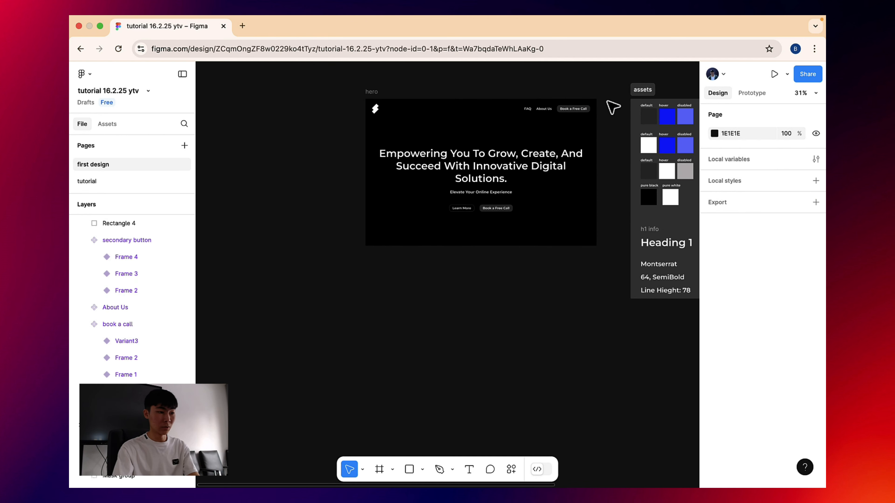
On the tutorial page, add a "Book a Call" text in Montserrat SemiBold 20 on the empty canvas beside the hero frame
click(87, 181)
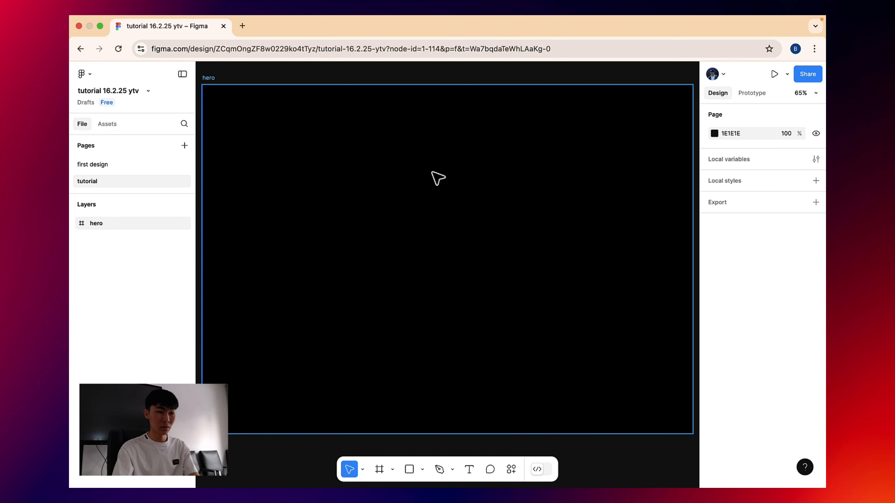
scroll(487, 119, up, 2)
scroll(478, 130, down, 2)
drag(472, 124, 393, 131)
scroll(395, 131, down, 3)
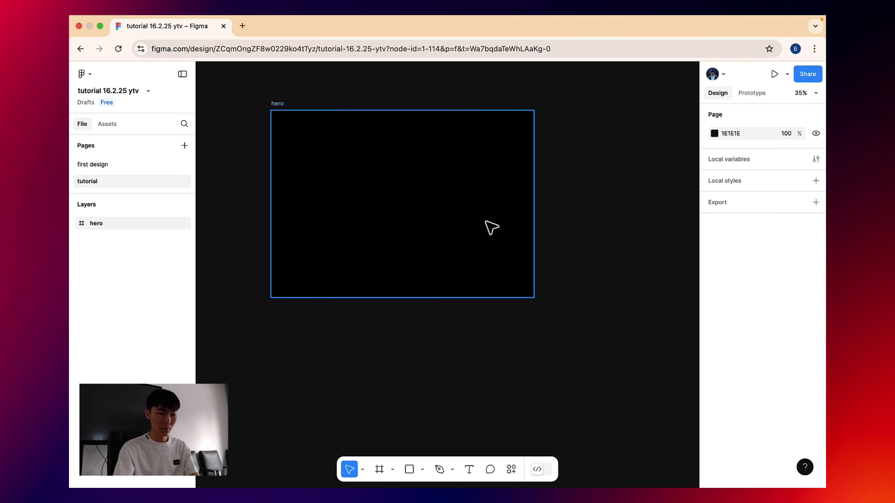
drag(542, 333, 490, 328)
click(526, 202)
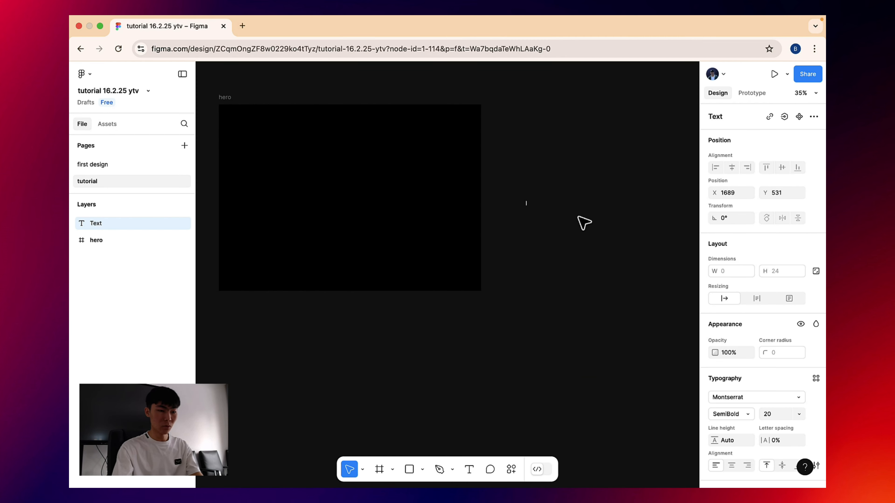
text(Ba)
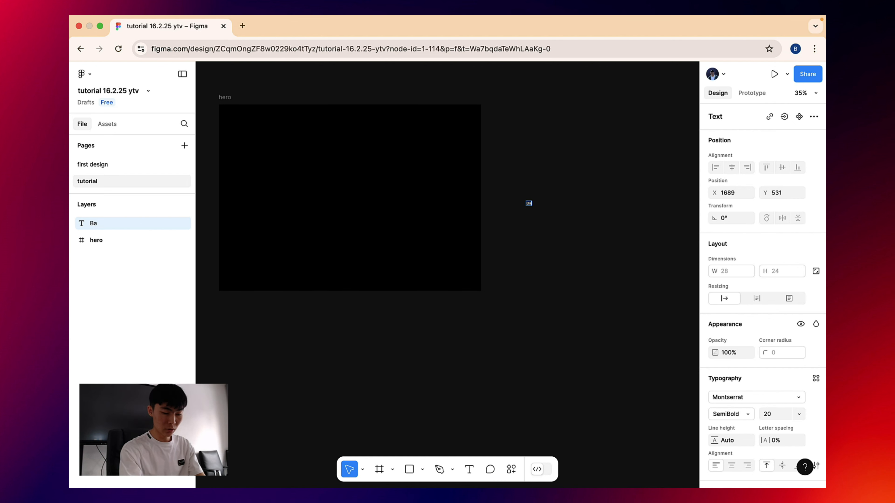
scroll(581, 217, up, 5)
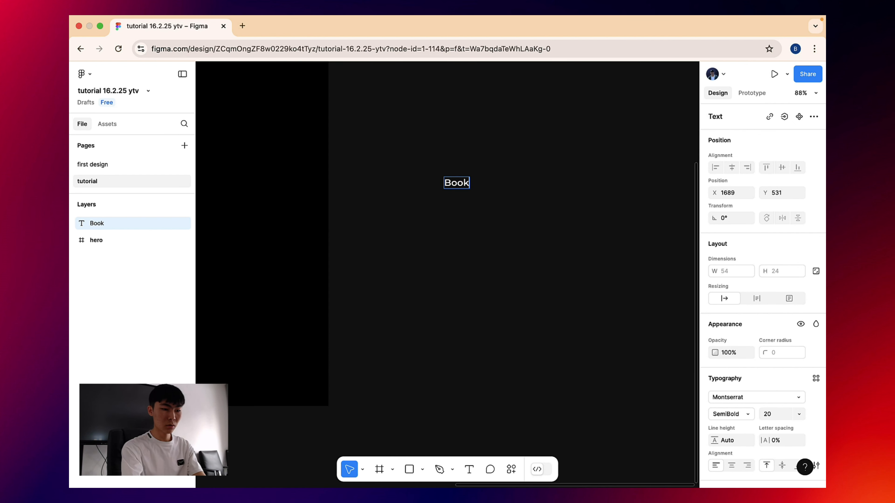
text(ook a Cal)
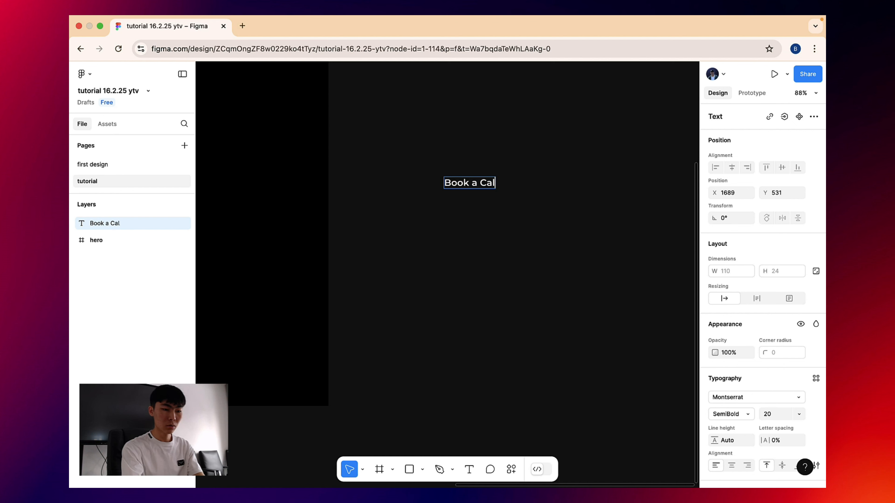
text(l)
scroll(579, 222, down, 1)
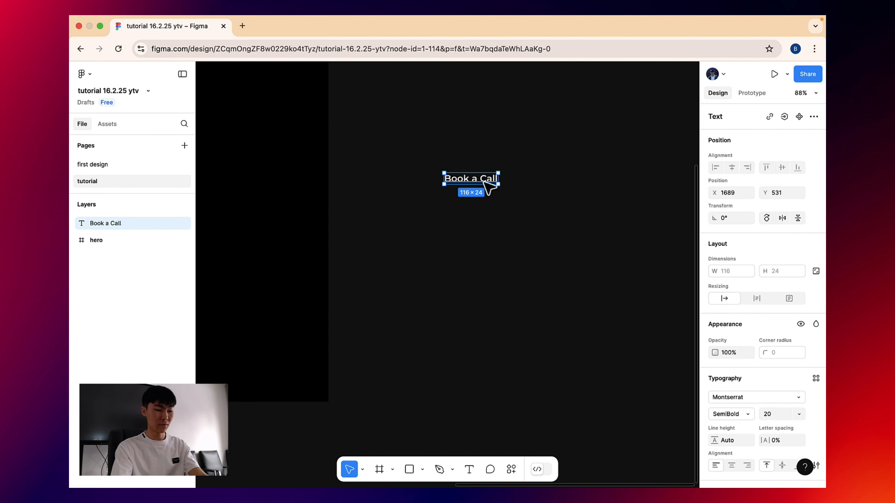
Wrap the "Book a Call" text in an auto layout frame with a horizontal padding of 20
key(shift+a)
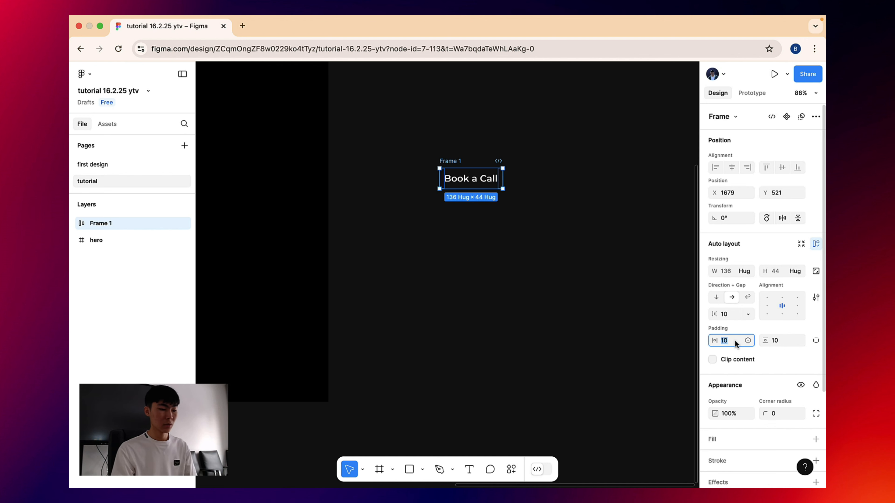
click(748, 344)
text(20)
key(Return)
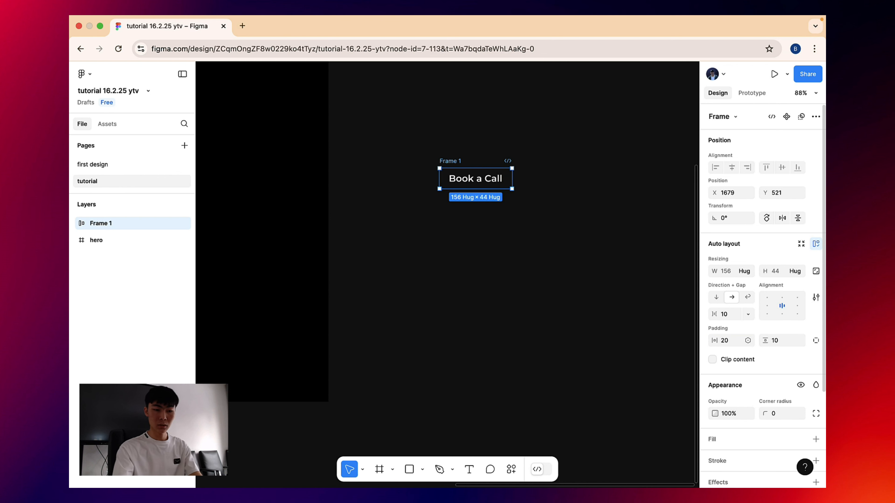
Add a fill to the "Book a Call" frame and set its colour to 202020
click(816, 440)
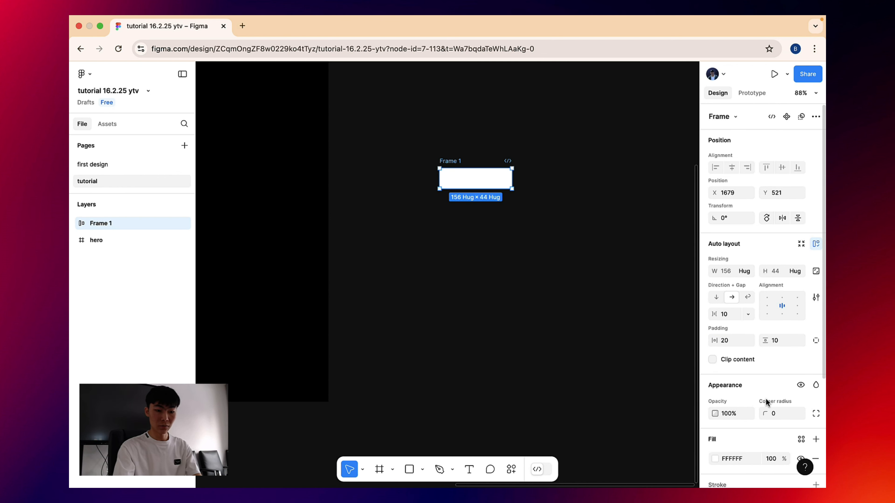
click(720, 458)
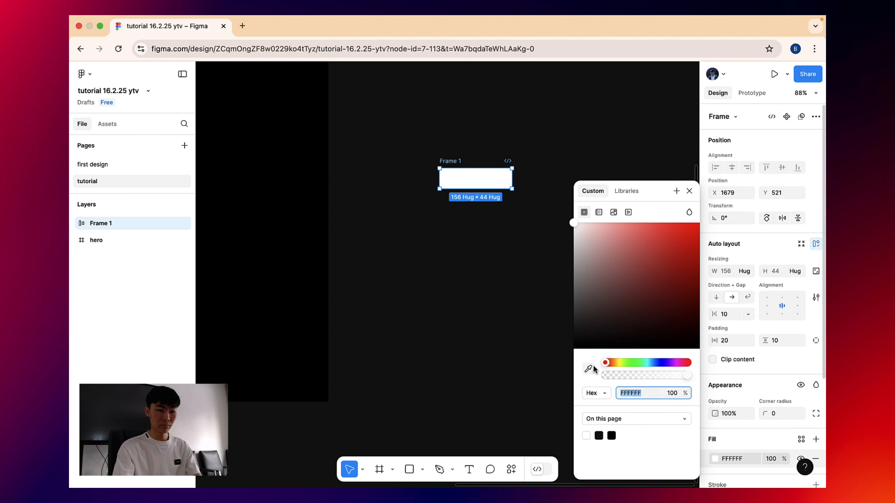
text(202020)
key(Return)
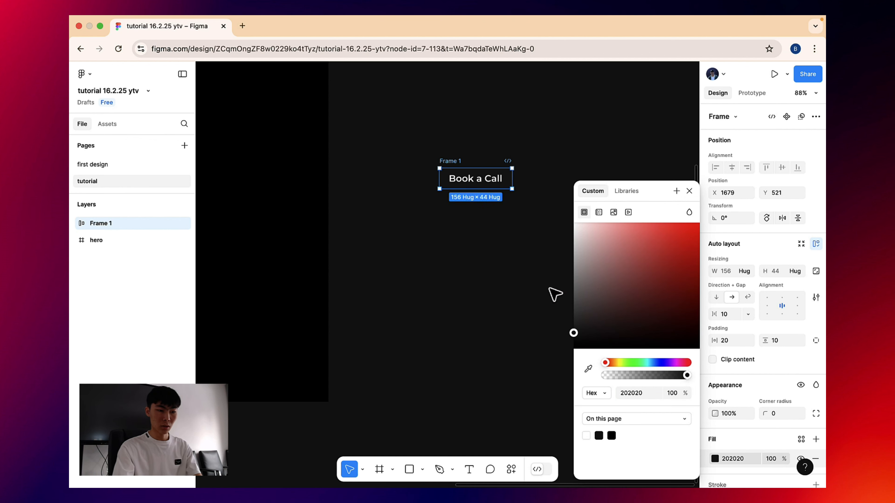
click(355, 170)
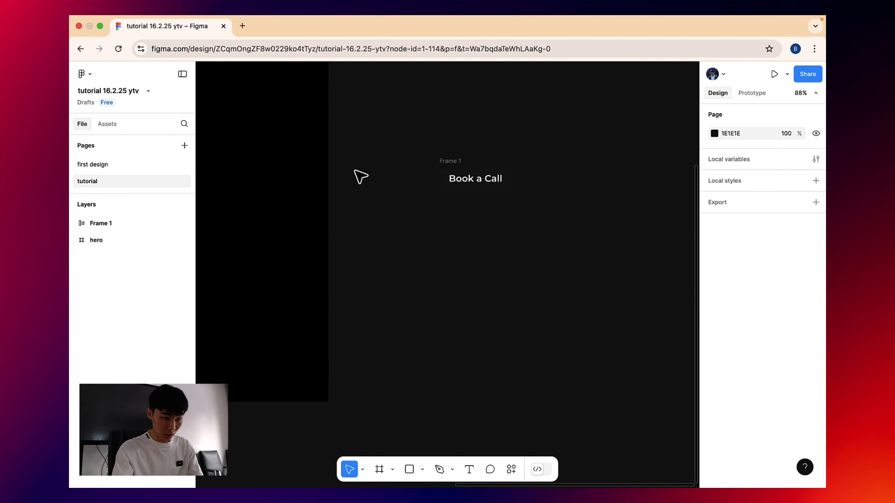
Copy the assets section from the first design page and paste it beside the button on the tutorial page
click(97, 164)
scroll(640, 76, down, 3)
right_click(578, 98)
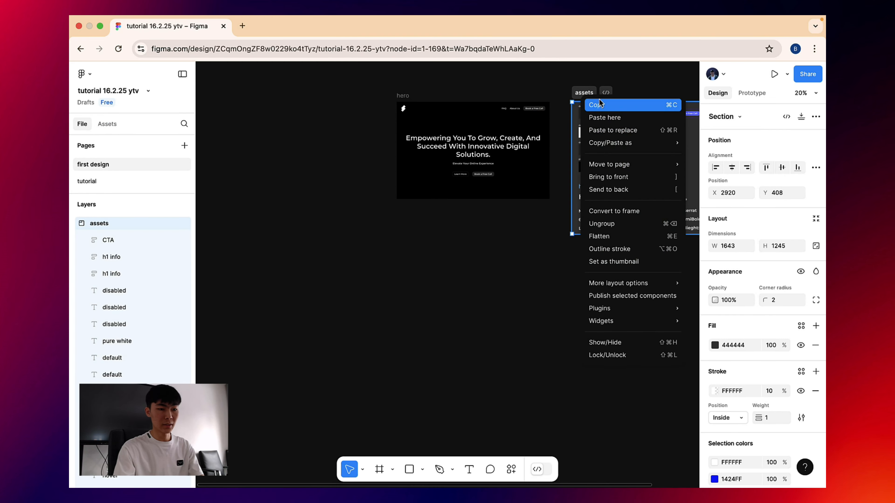
click(597, 104)
click(125, 184)
scroll(394, 144, down, 5)
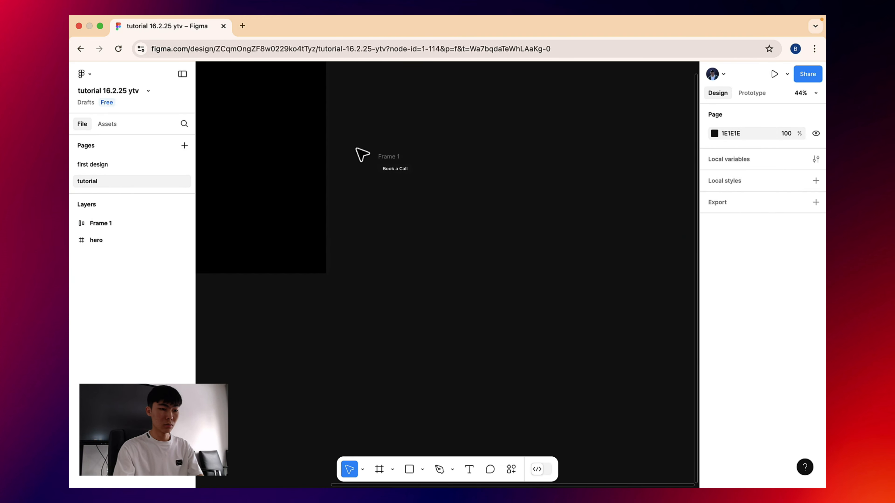
right_click(483, 119)
click(502, 124)
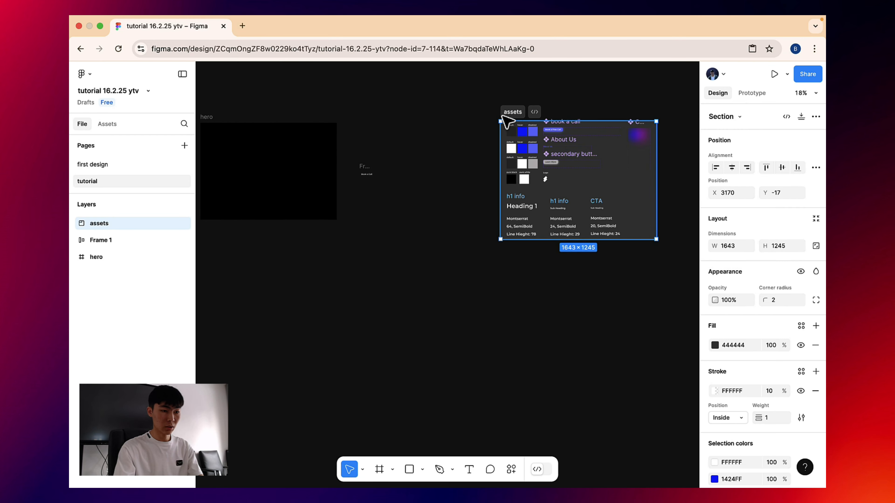
click(424, 129)
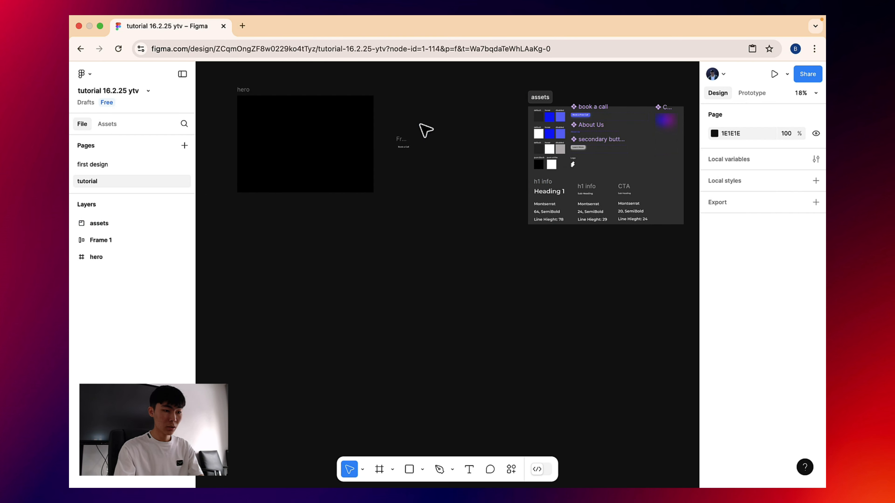
Recolour the "Book a Call" frame's fill by sampling the dark default swatch in the first row of the assets section
scroll(400, 143, up, 3)
click(400, 149)
scroll(412, 151, up, 3)
scroll(412, 152, up, 2)
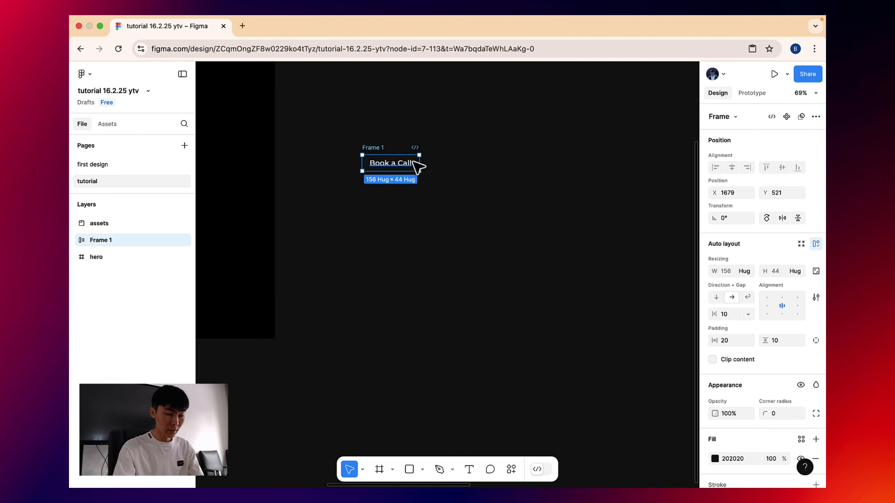
drag(548, 135, 357, 179)
scroll(357, 179, down, 3)
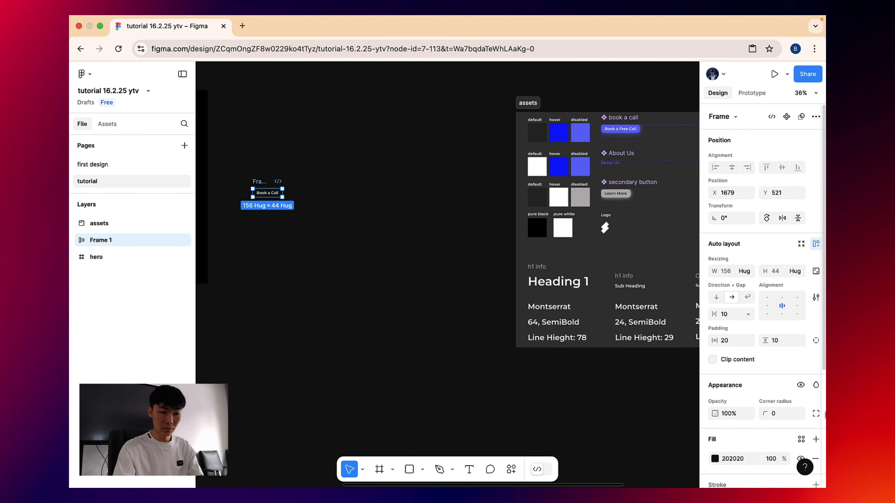
click(715, 459)
click(588, 369)
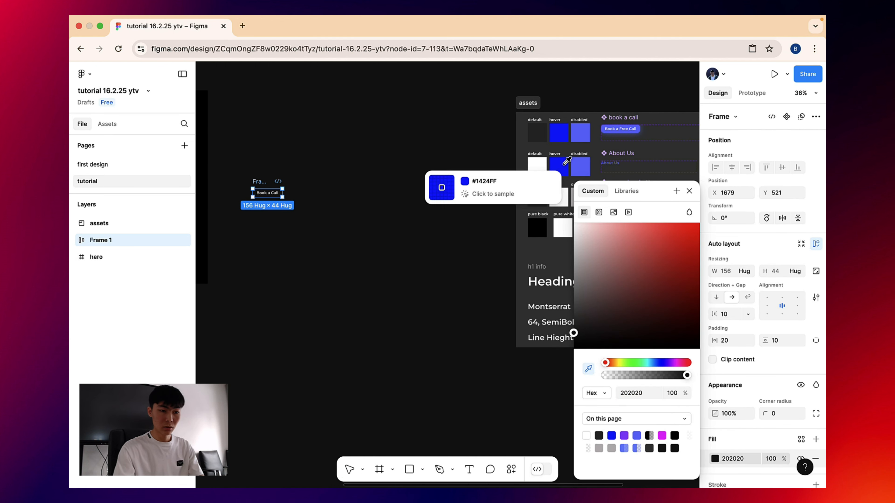
click(537, 131)
click(410, 144)
drag(313, 145, 374, 125)
scroll(373, 122, up, 5)
drag(316, 144, 435, 99)
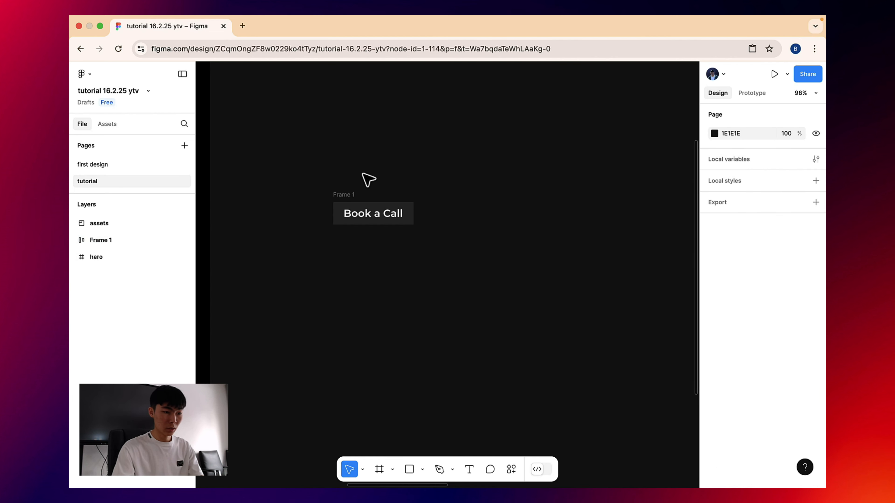
Check the reference book a call component in the assets section and change the new button's label to "Book a Free Call"
drag(511, 143, 331, 184)
scroll(461, 169, down, 4)
drag(526, 161, 391, 175)
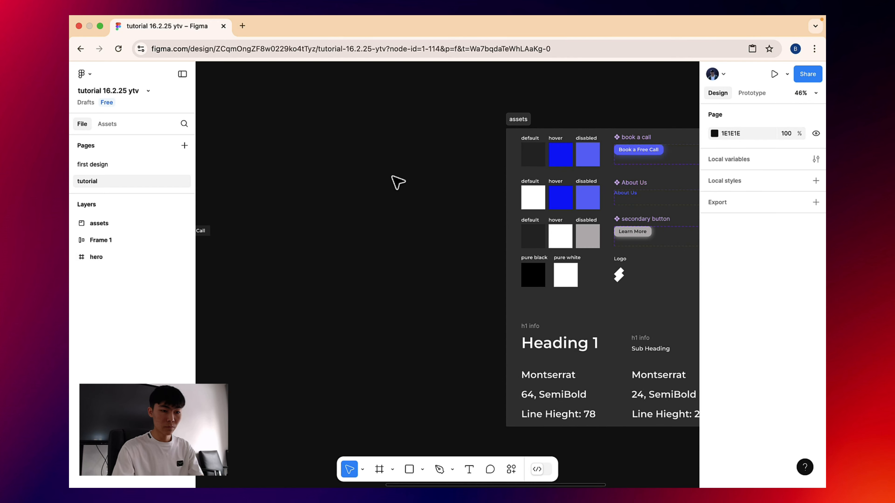
drag(671, 136, 619, 154)
scroll(619, 153, up, 2)
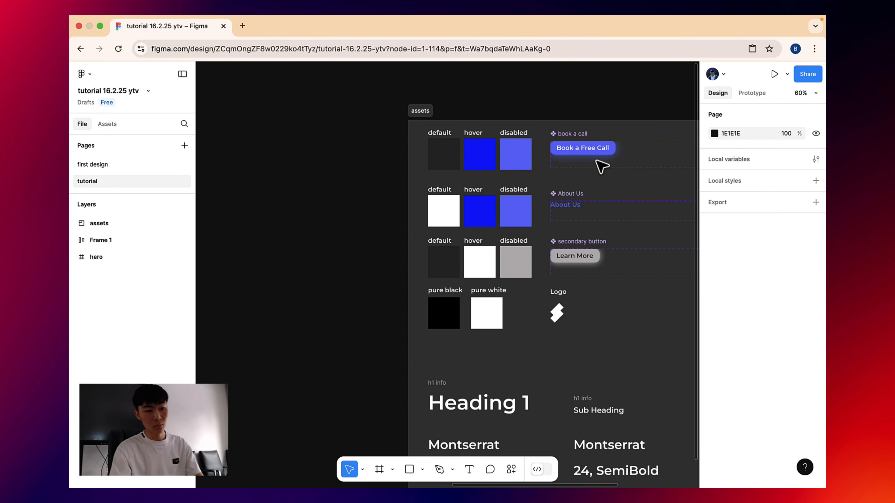
drag(225, 169, 549, 154)
double_click(365, 183)
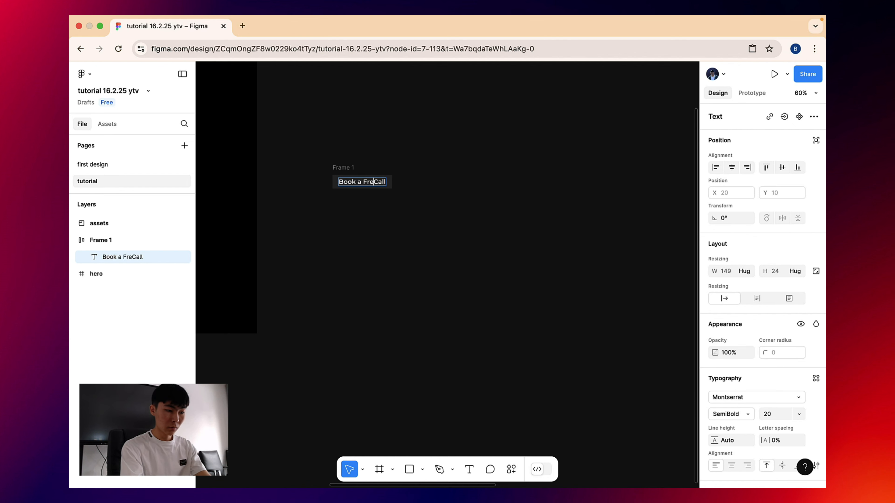
click(370, 170)
scroll(350, 169, up, 5)
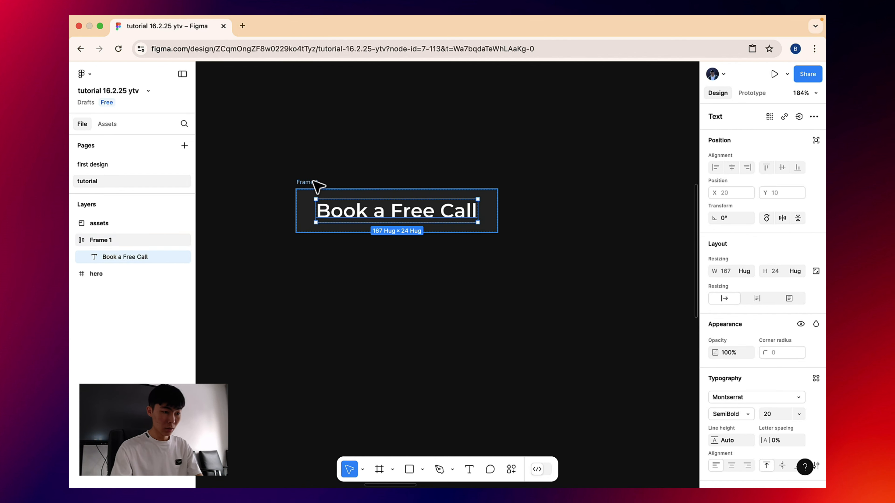
Inspect the reference book a call variant's corner radius and round the new button frame's corners with a radius of 12
click(312, 182)
scroll(540, 148, down, 6)
drag(687, 89, 257, 222)
scroll(494, 227, up, 5)
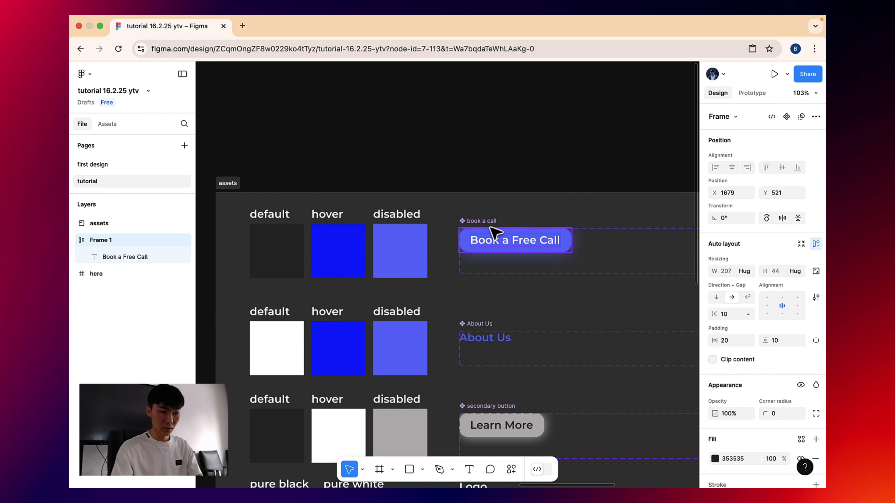
click(515, 240)
drag(447, 183, 529, 120)
drag(372, 176, 681, 80)
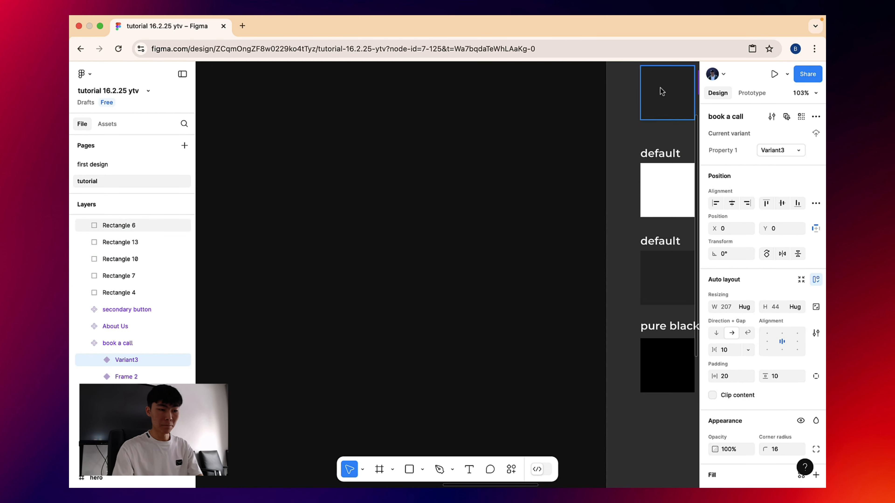
drag(384, 162, 678, 83)
drag(439, 156, 620, 133)
click(317, 147)
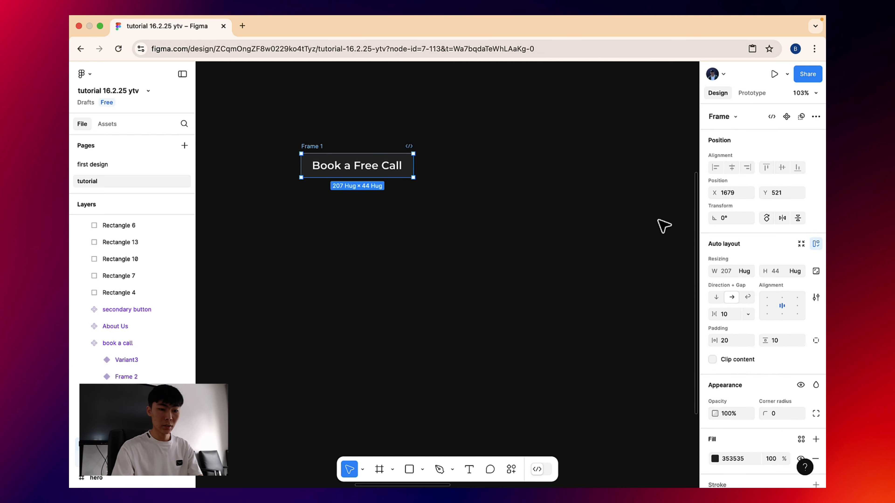
drag(765, 414, 784, 415)
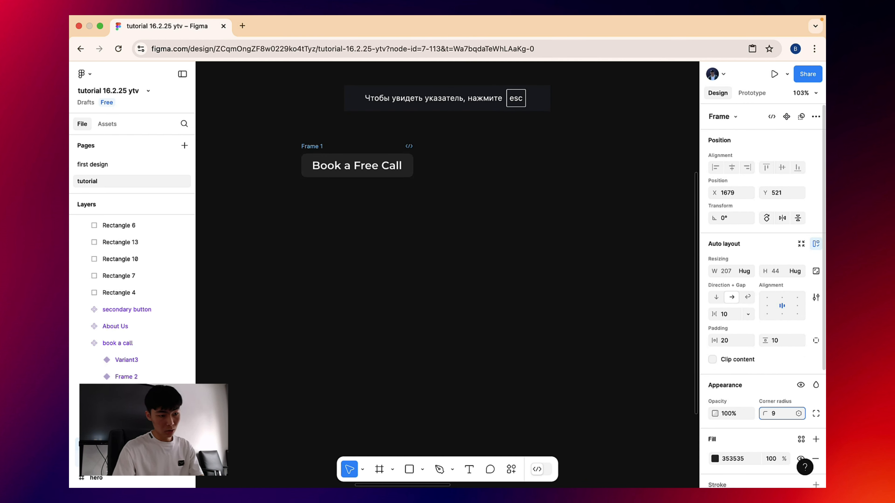
click(456, 160)
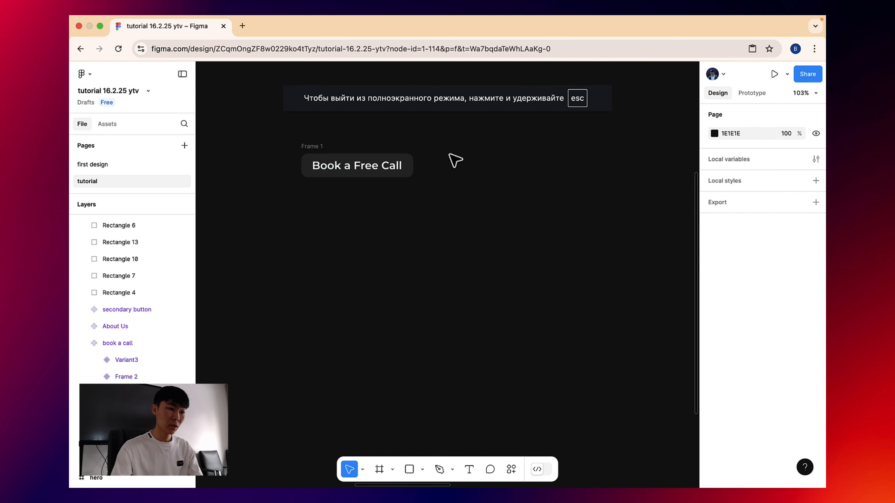
Duplicate the "Book a Free Call" button twice so that three copies sit in one horizontal row
click(319, 146)
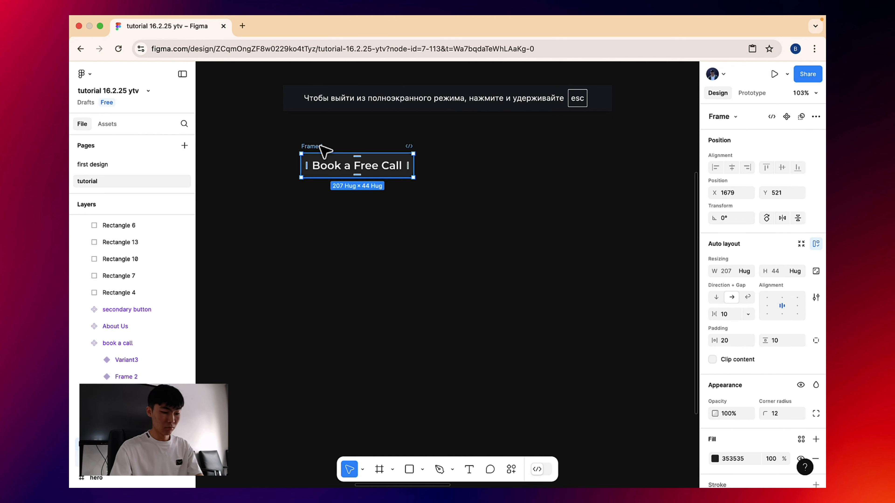
drag(319, 150, 447, 149)
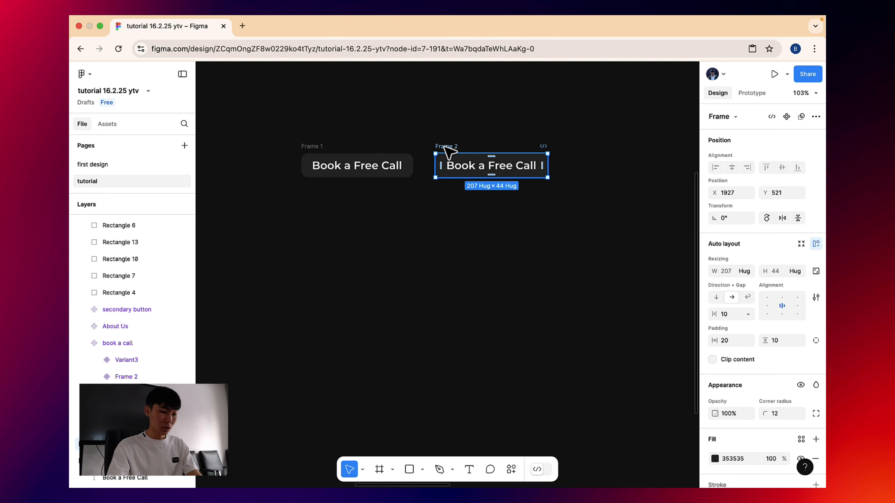
key(space)
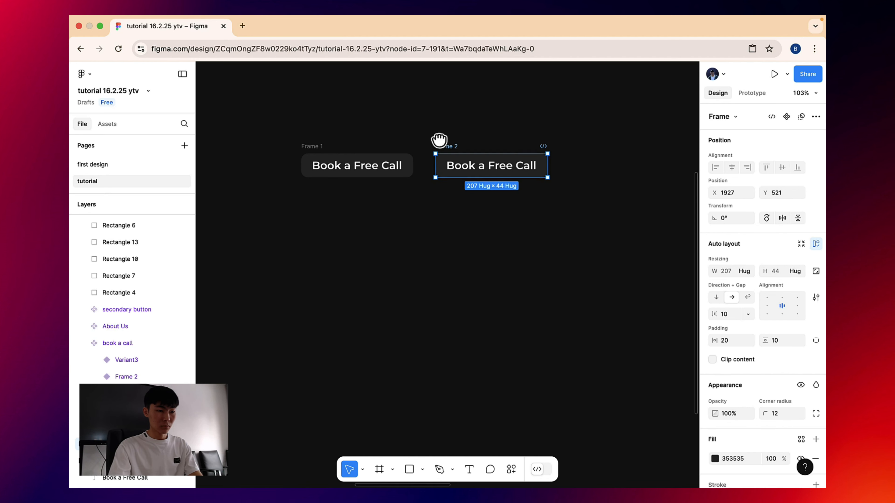
drag(443, 145, 516, 148)
click(248, 146)
click(385, 154)
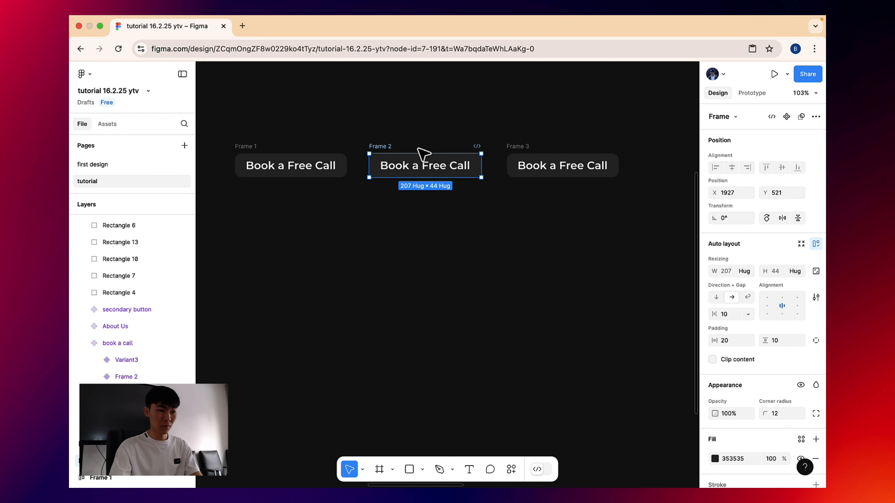
click(515, 148)
click(354, 124)
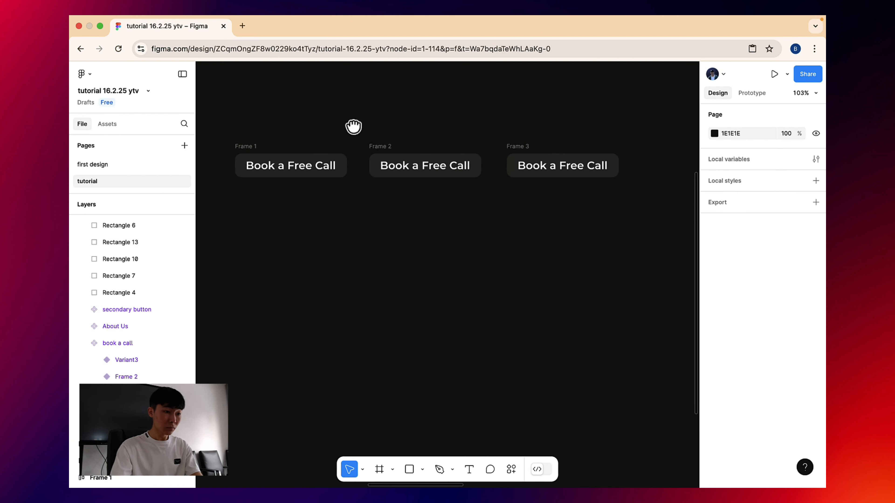
Recolour the middle "Book a Free Call" button's fill to 1424FF by sampling the first-row hover swatch in the assets section
scroll(388, 141, left, 3)
click(433, 152)
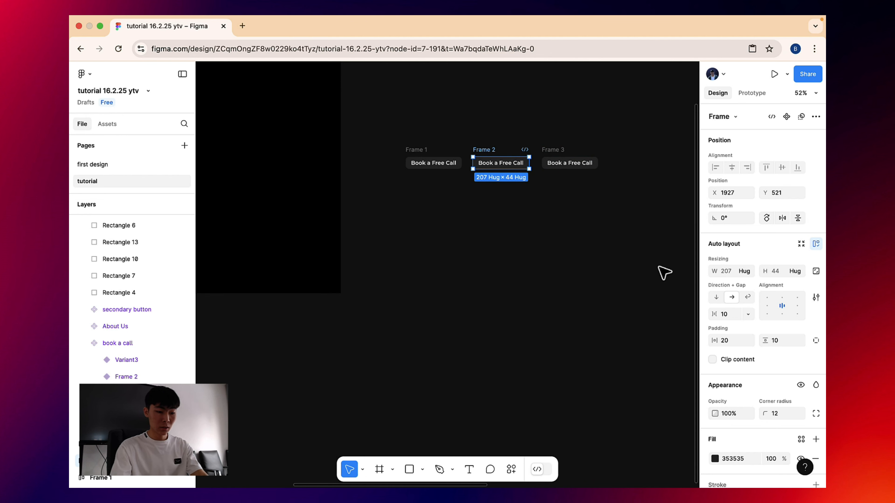
key(i)
scroll(648, 171, right, 5)
scroll(649, 171, up, 1)
scroll(650, 167, right, 5)
scroll(651, 167, up, 1)
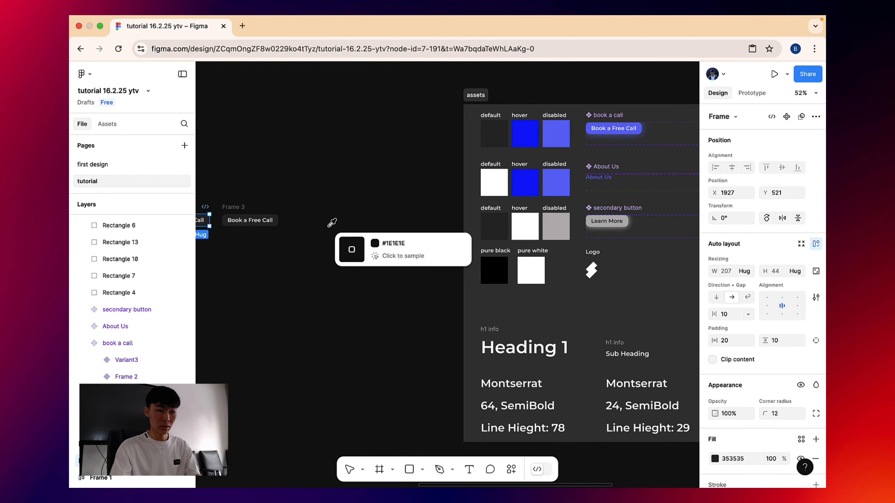
click(532, 134)
scroll(422, 138, left, 5)
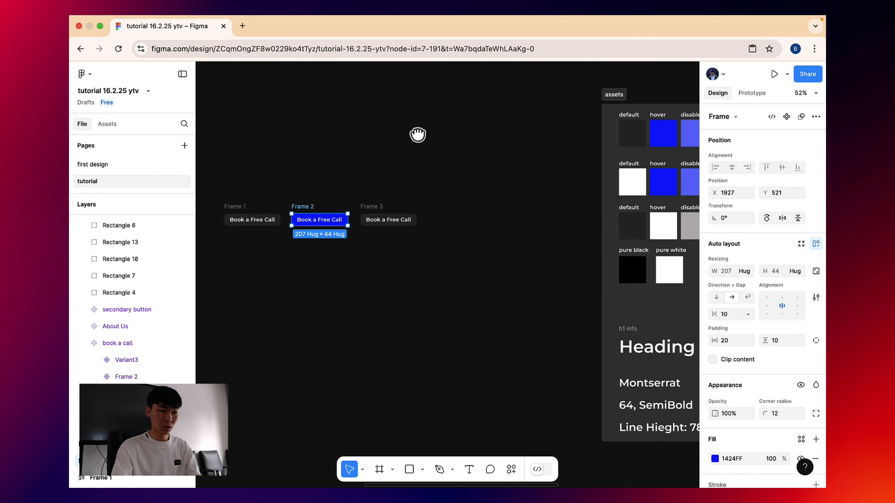
Recolour the third "Book a Free Call" button's fill by sampling the first-row disabled swatch in the assets section
click(354, 220)
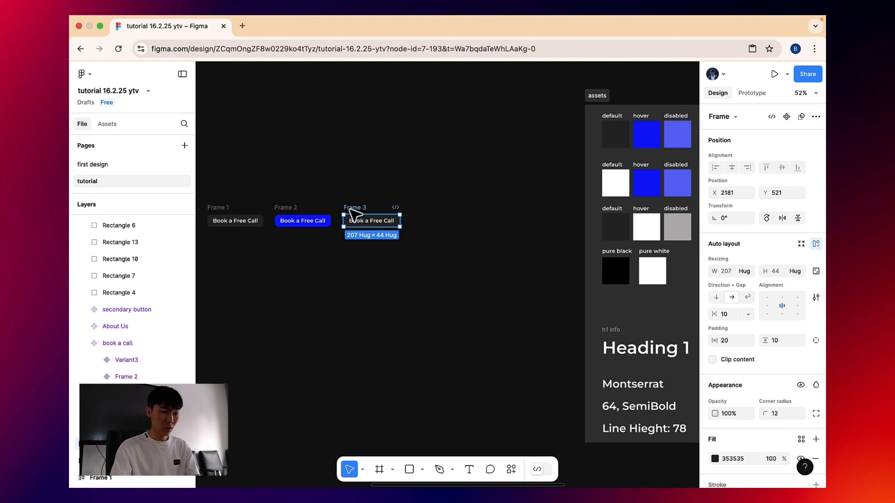
key(i)
scroll(539, 144, right, 3)
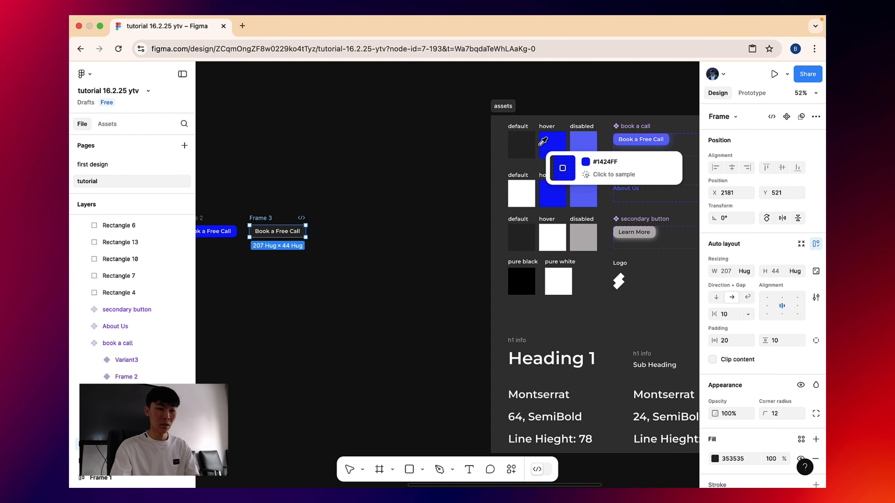
click(567, 148)
scroll(528, 141, left, 4)
drag(478, 128, 508, 126)
click(429, 131)
Combine the three "Book a Free Call" buttons into one component set
drag(233, 174, 525, 229)
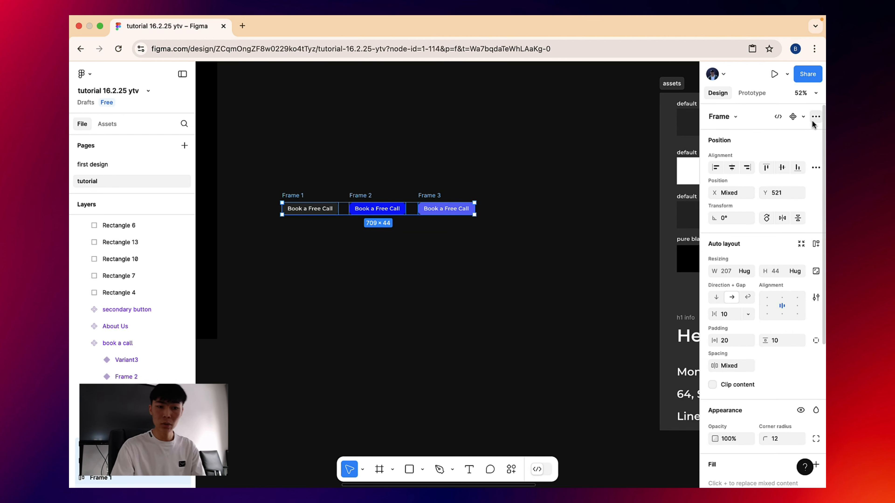
click(803, 117)
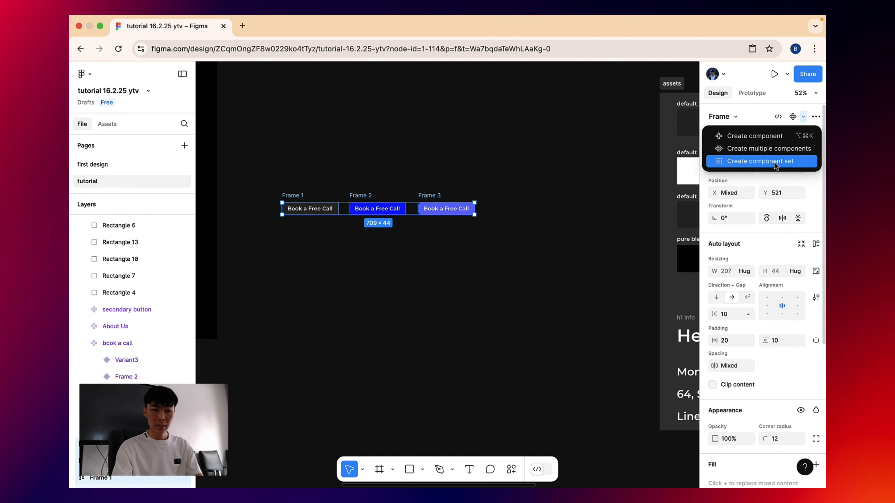
click(768, 162)
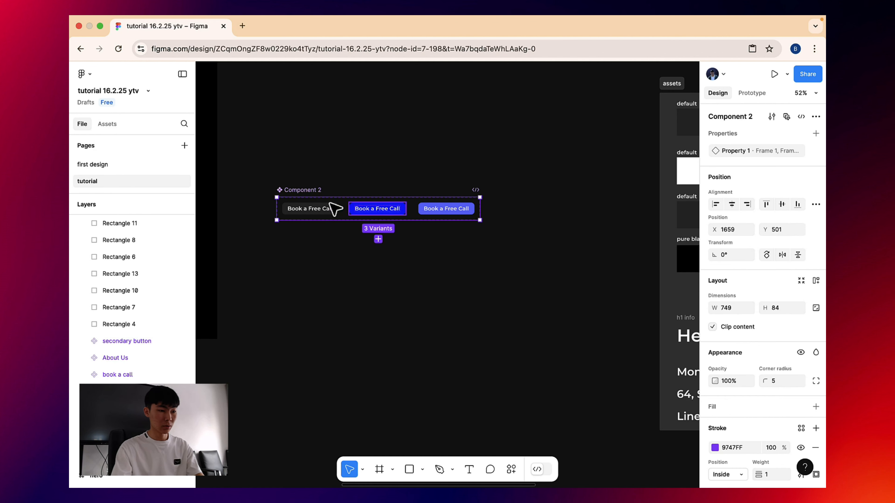
Connect the dark default variant to the blue hover variant with a While hovering, Change to interaction using Smart animate
key(shift+2)
click(349, 218)
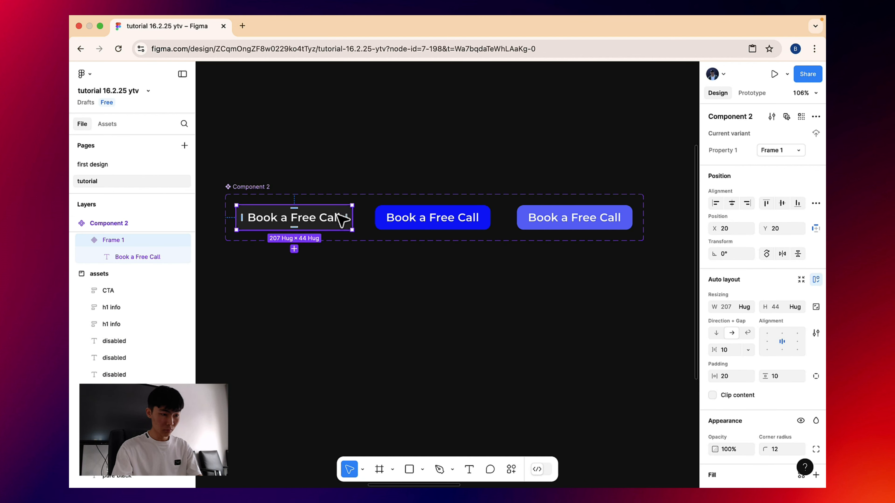
click(752, 93)
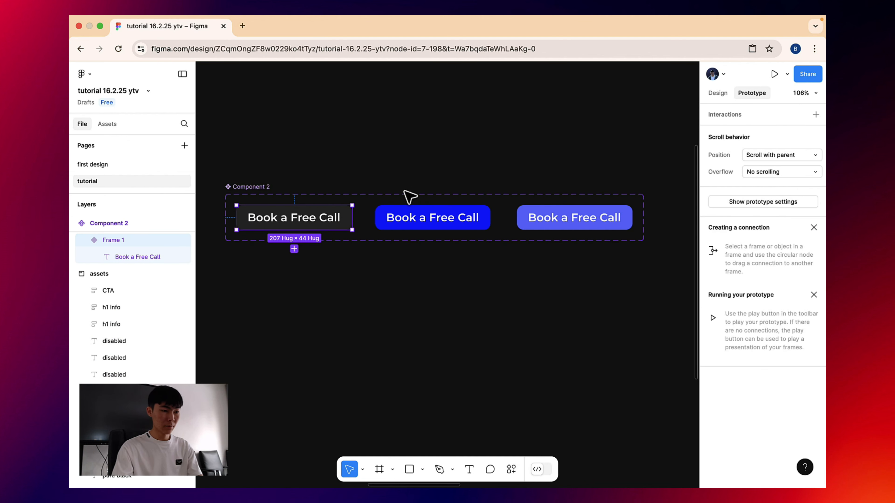
drag(351, 217, 387, 221)
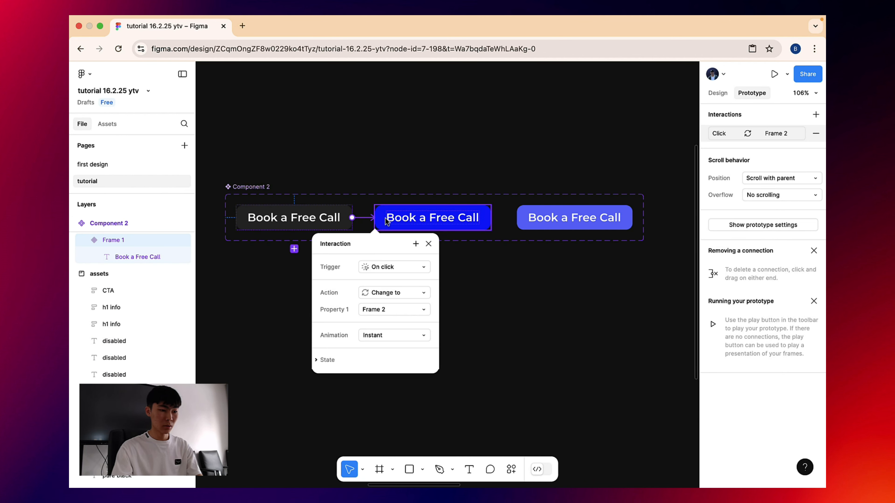
click(392, 271)
click(387, 291)
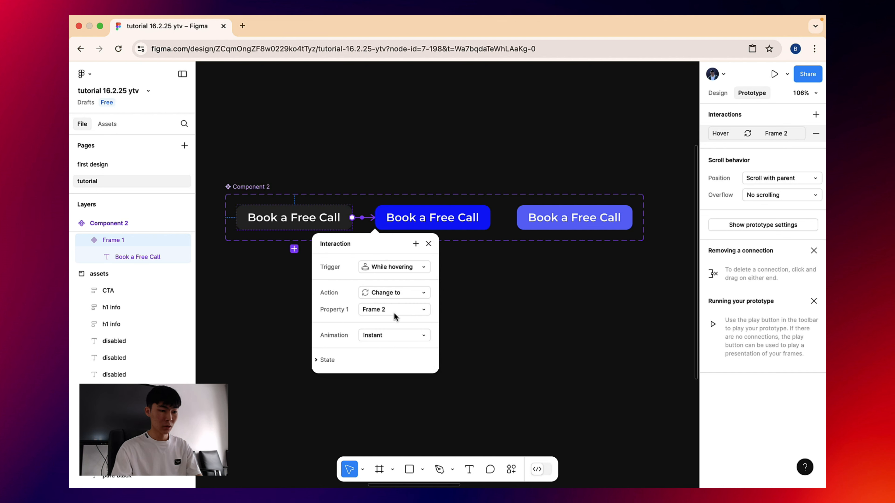
click(394, 336)
click(394, 359)
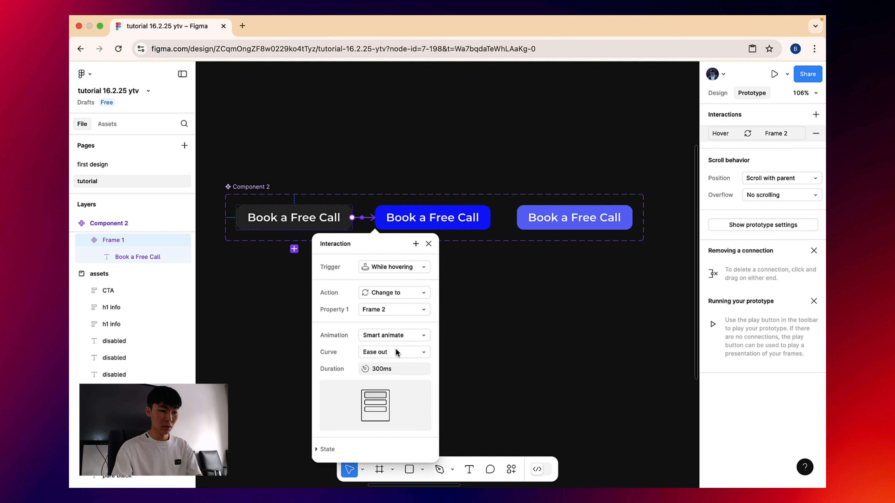
Connect the blue hover variant to the disabled variant with an On click, Change to interaction using Instant animation
click(476, 218)
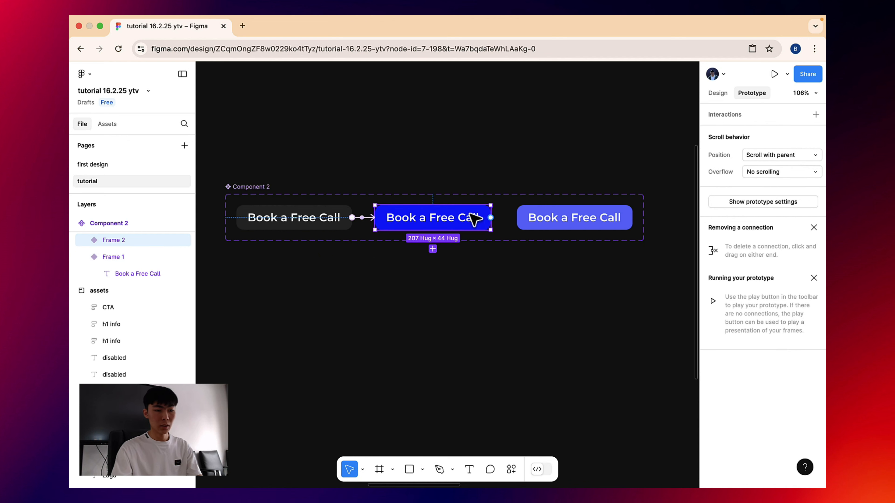
drag(491, 217, 551, 216)
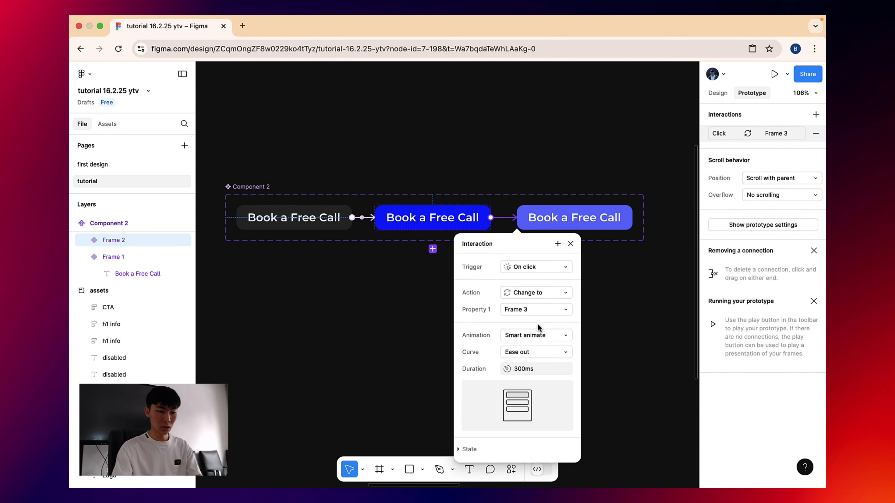
click(536, 337)
click(537, 312)
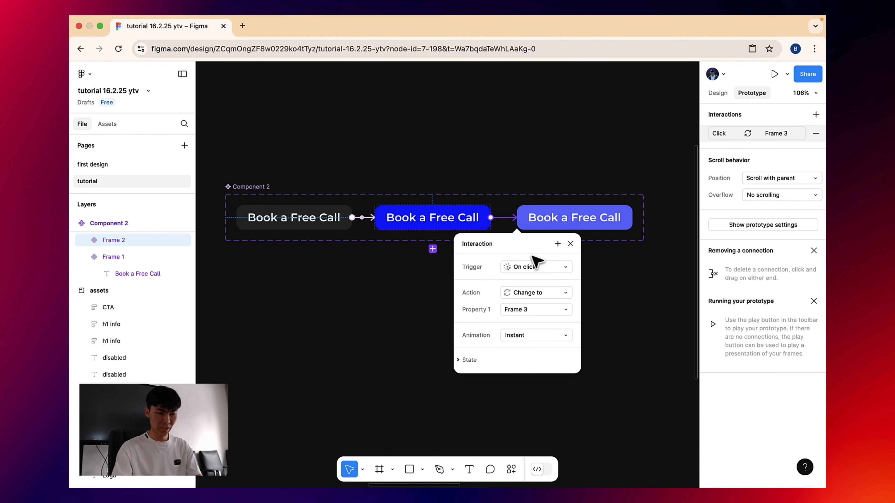
click(524, 179)
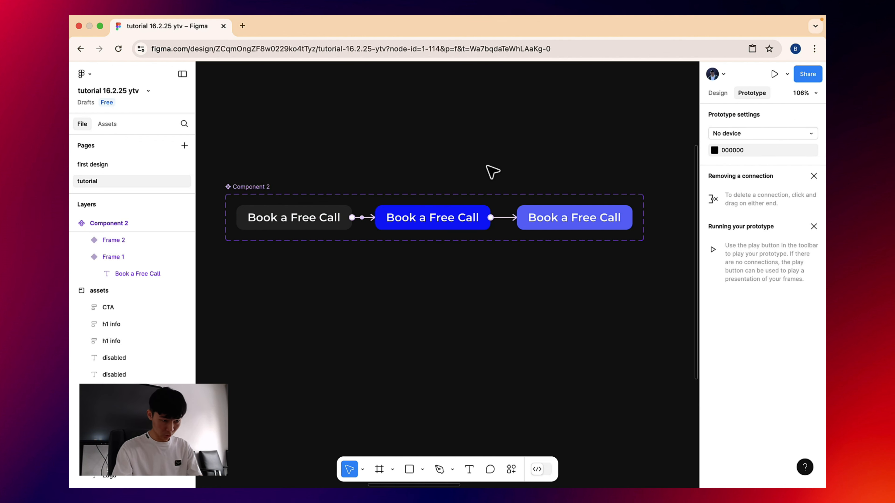
Rename the new button component set as "main button"
scroll(493, 172, down, 5)
scroll(503, 175, down, 2)
click(313, 154)
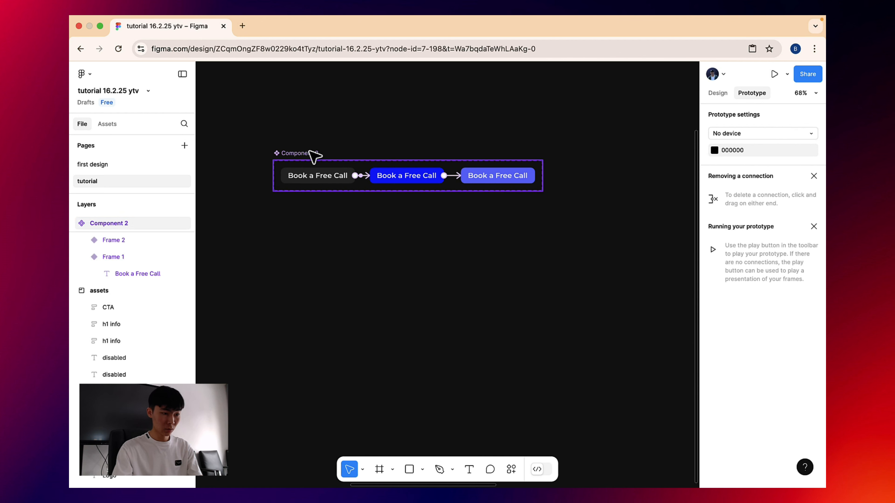
click(314, 178)
click(314, 178)
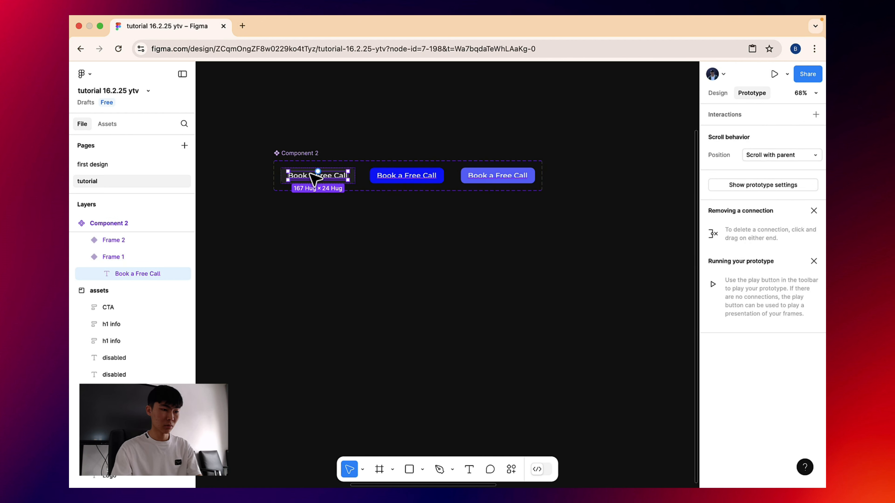
click(293, 148)
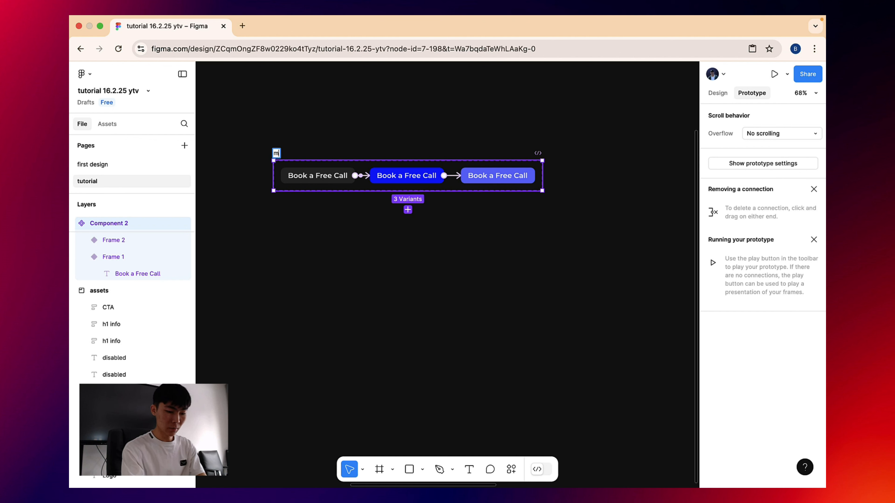
text(main button)
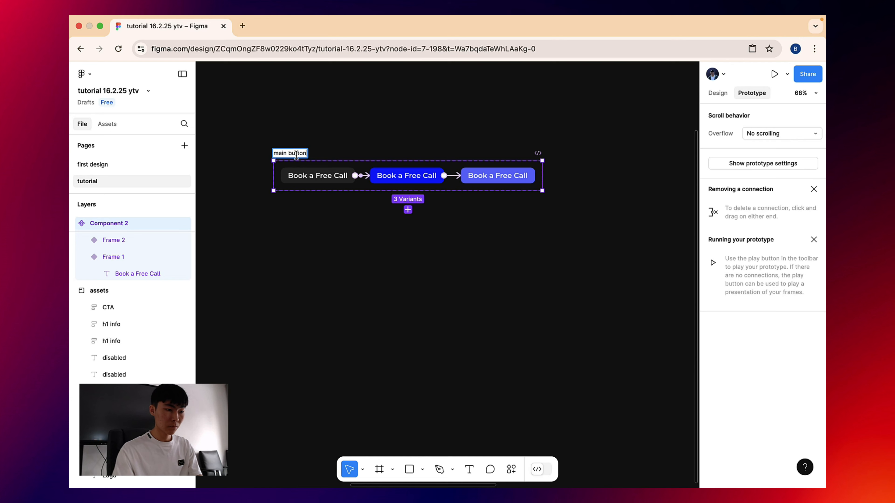
click(387, 128)
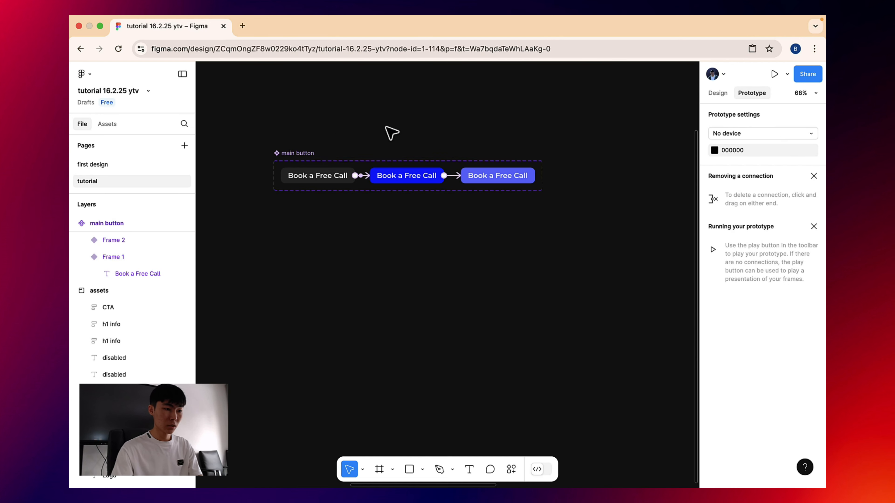
Examine the book a call, About Us and secondary button components in the tutorial page's assets section
scroll(356, 133, down, 5)
drag(335, 138, 326, 121)
scroll(329, 67, up, 1)
click(386, 110)
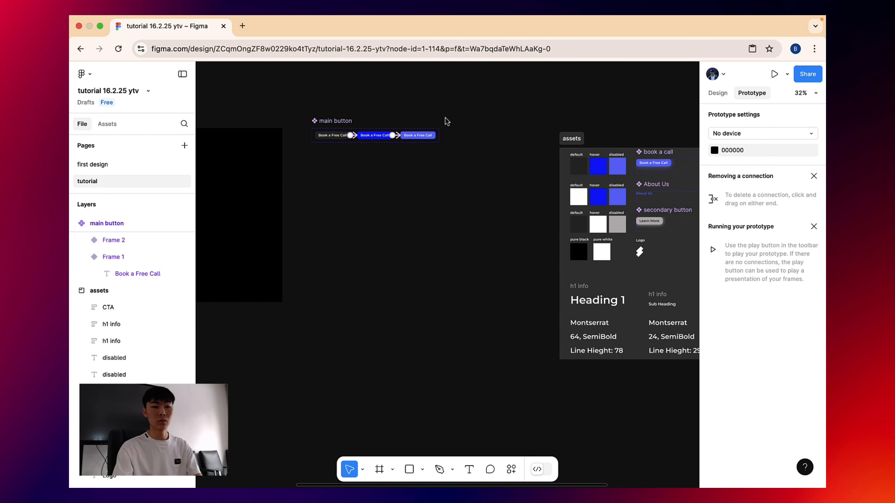
drag(467, 118, 371, 112)
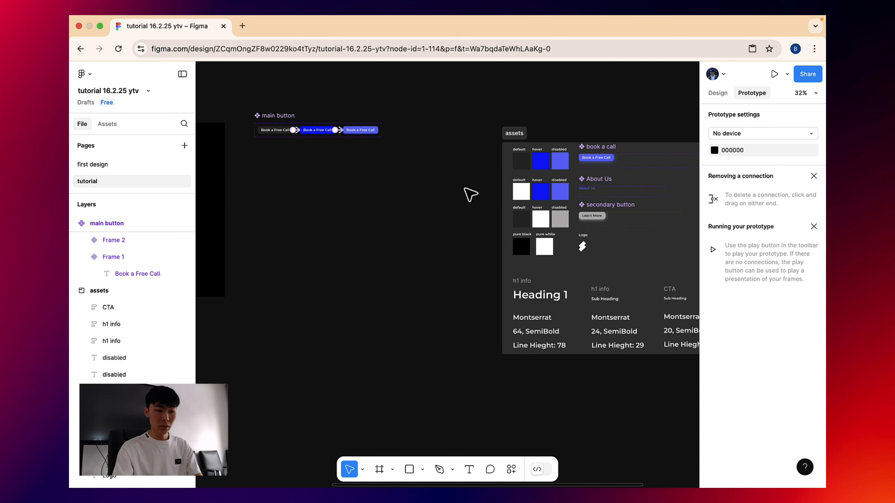
drag(330, 172, 365, 170)
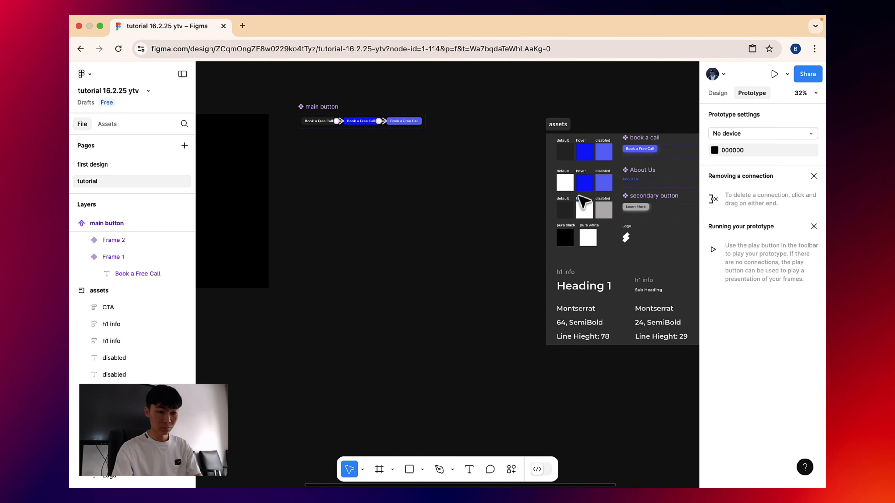
scroll(577, 198, up, 3)
scroll(501, 189, up, 5)
click(490, 143)
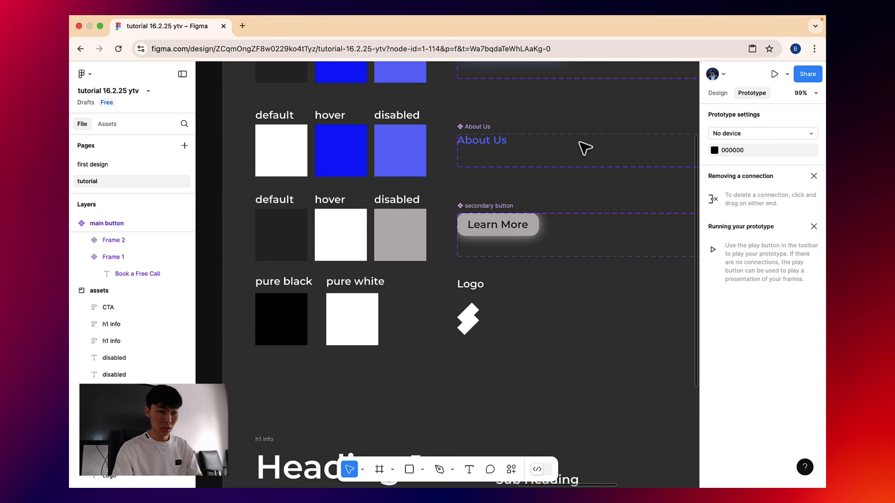
scroll(528, 163, right, 3)
scroll(494, 172, up, 2)
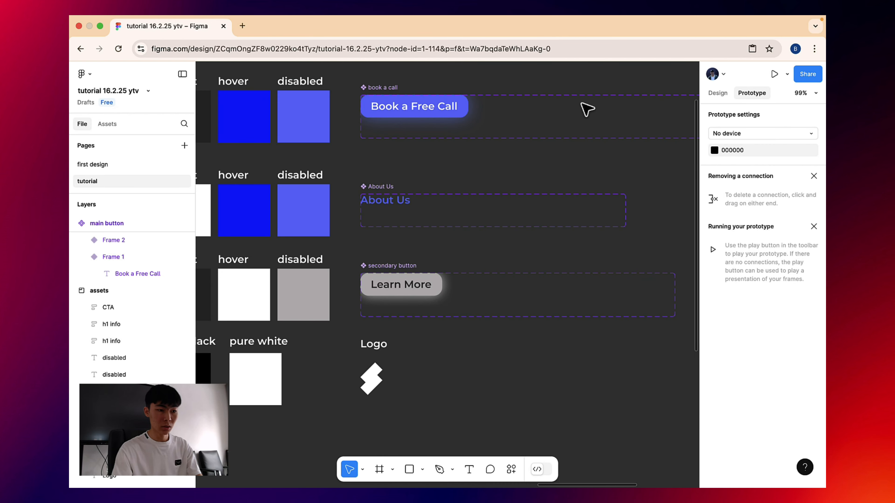
scroll(586, 109, right, 5)
scroll(586, 110, up, 1)
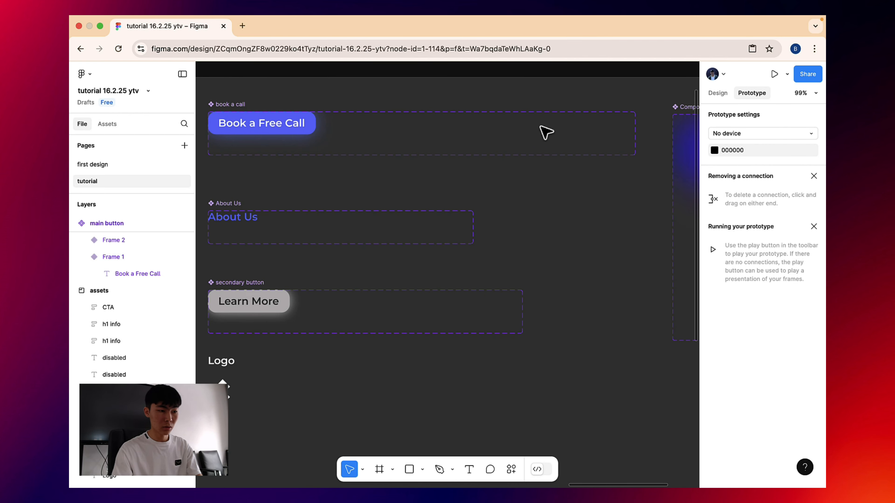
click(296, 126)
scroll(416, 123, left, 3)
scroll(416, 123, down, 1)
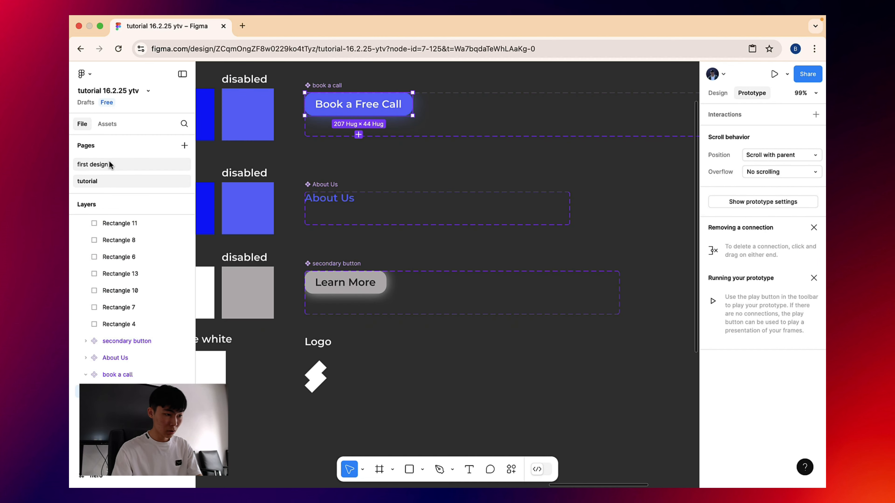
Switch to the first design page and examine the variants and connections of its book a call component set
click(93, 164)
scroll(499, 135, up, 10)
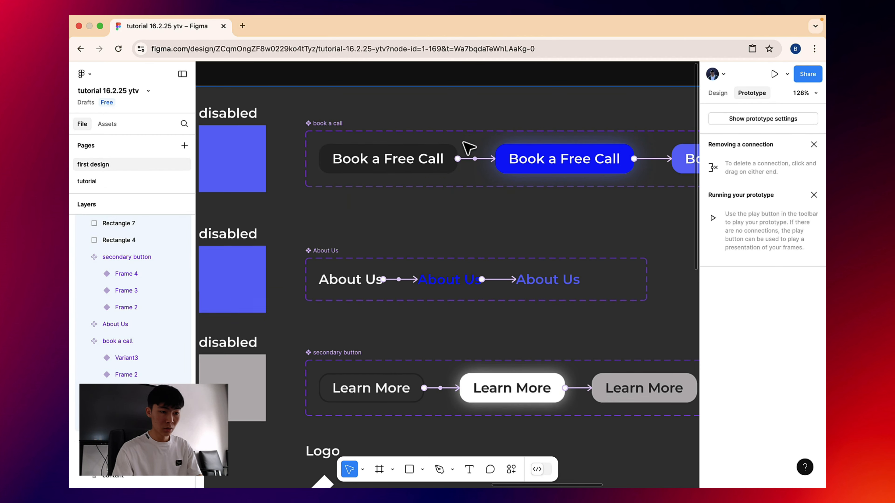
click(357, 123)
scroll(279, 103, down, 5)
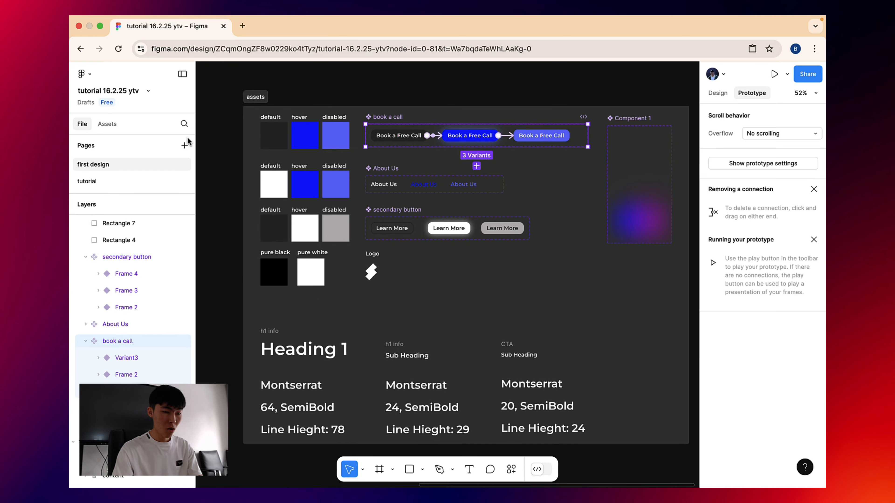
Return to the tutorial page and compare its assets section with the main button component set
click(162, 179)
scroll(387, 120, down, 4)
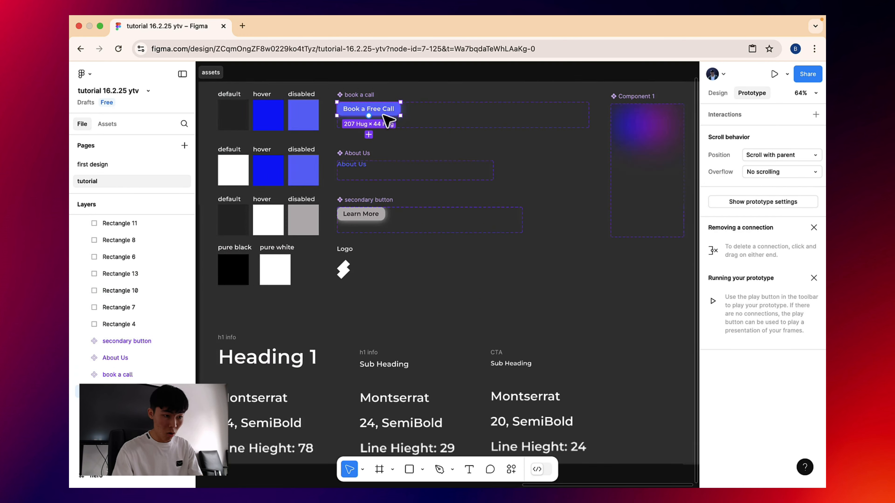
scroll(387, 120, down, 3)
click(262, 86)
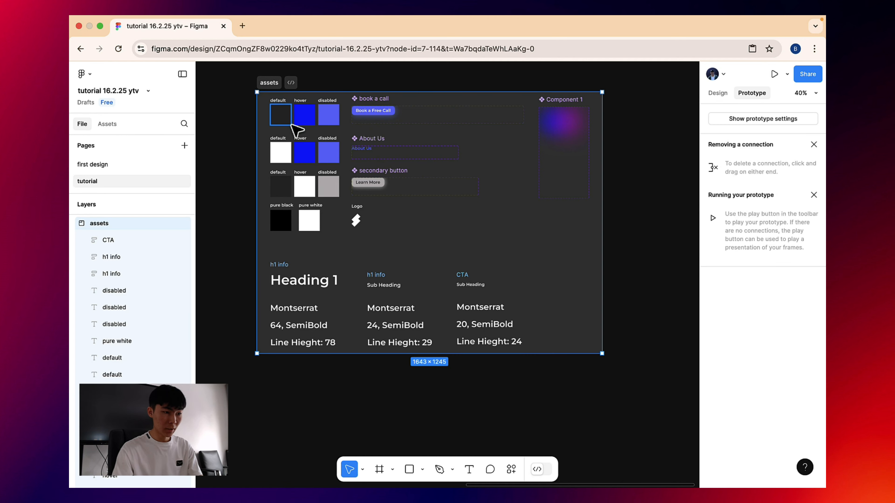
scroll(275, 159, left, 7)
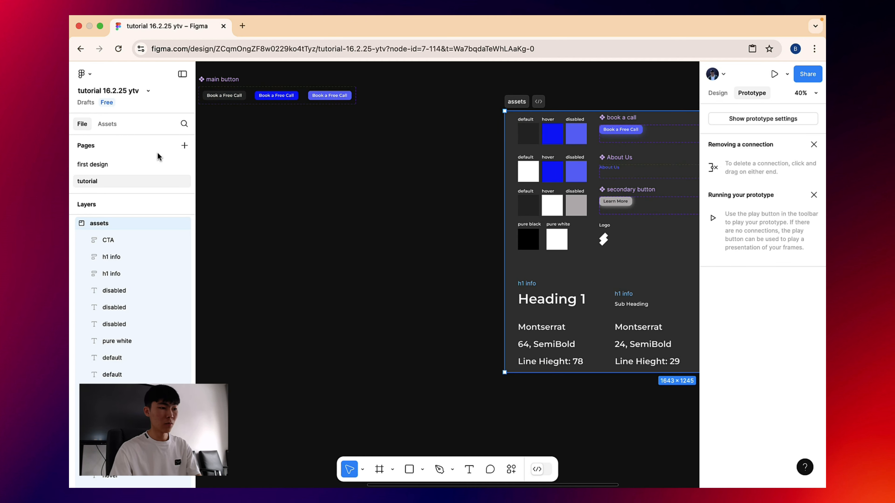
Check the About Us component's variants on the first design page, and return to the tutorial page
click(159, 164)
scroll(490, 128, up, 5)
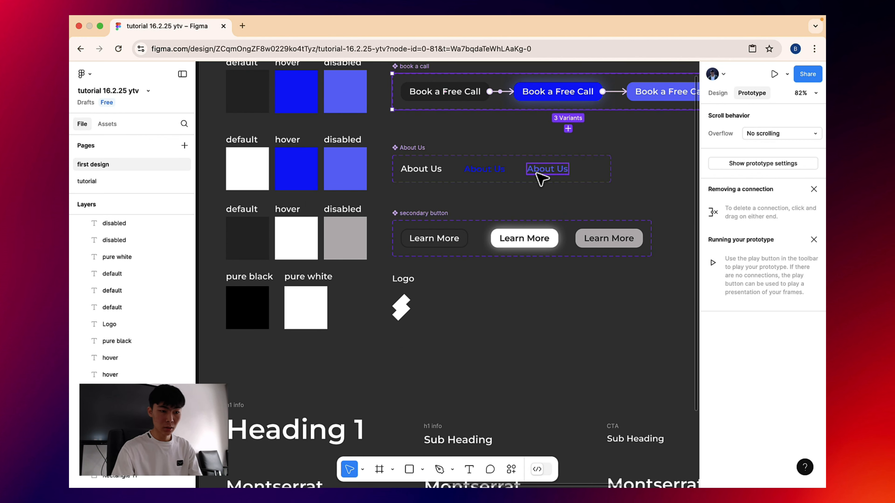
click(112, 183)
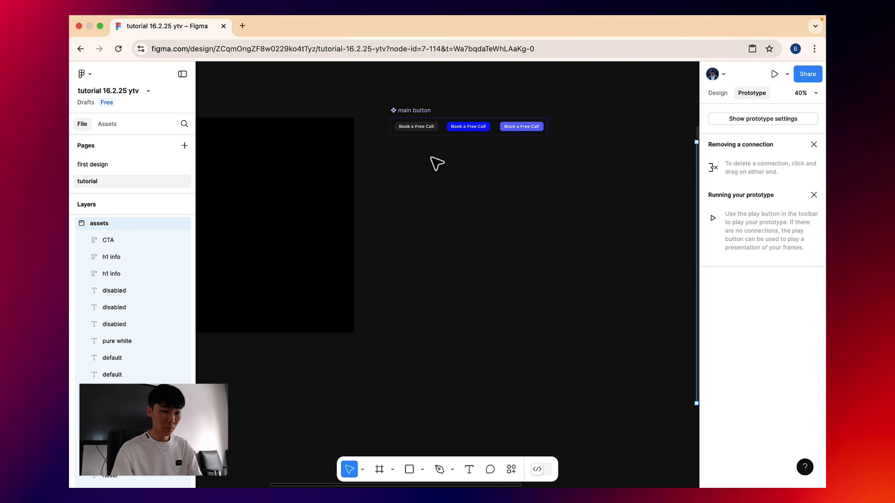
Inspect the typography of the Book a Free Call label in the main button's default variant
scroll(430, 124, up, 5)
click(385, 144)
double_click(385, 136)
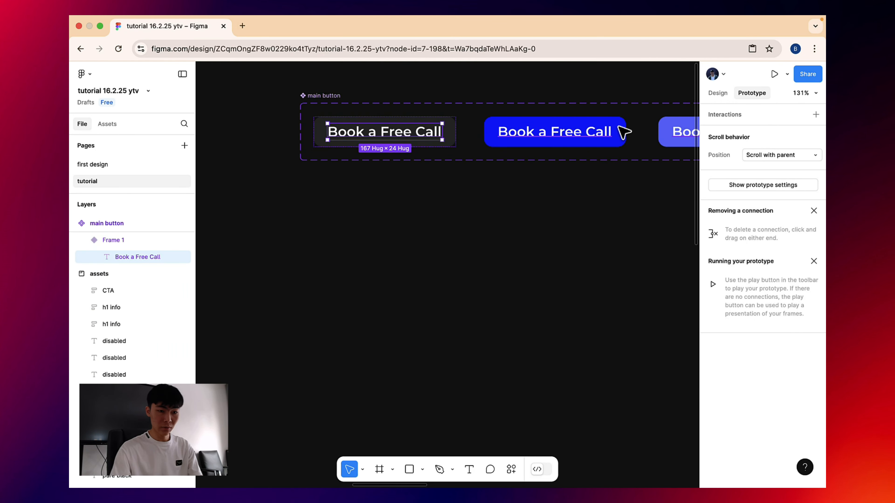
click(720, 95)
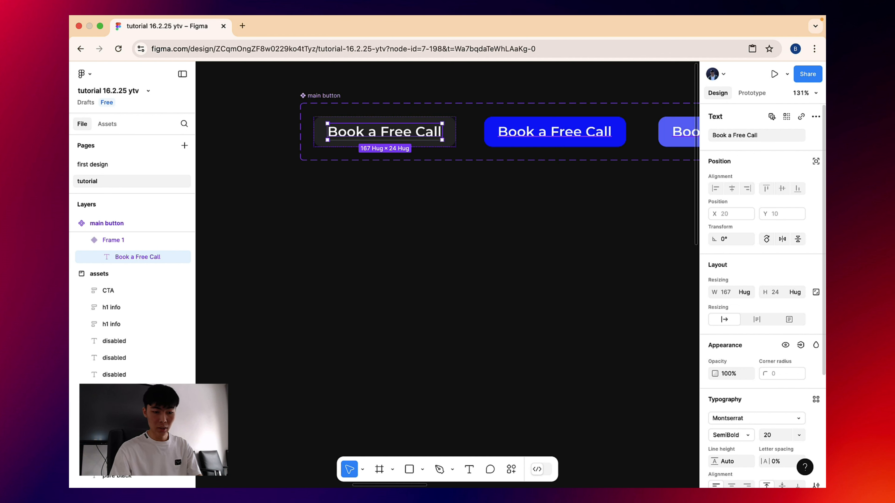
click(477, 249)
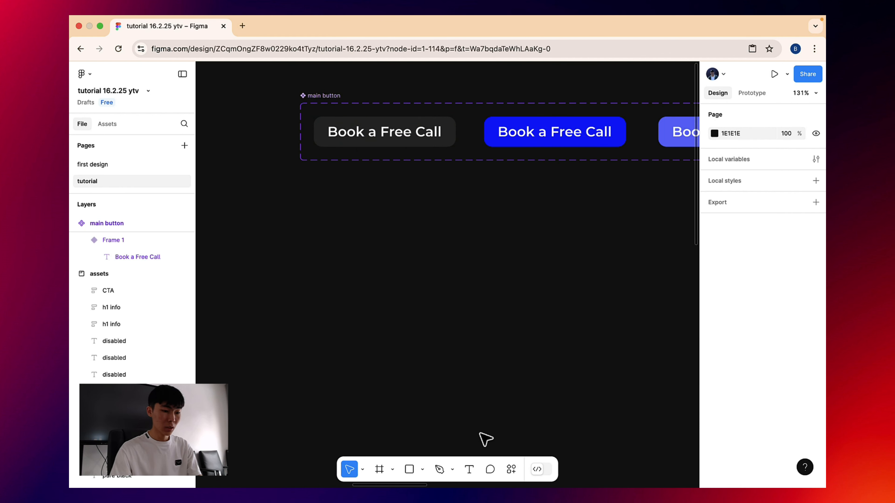
click(313, 246)
text(A)
key(Escape)
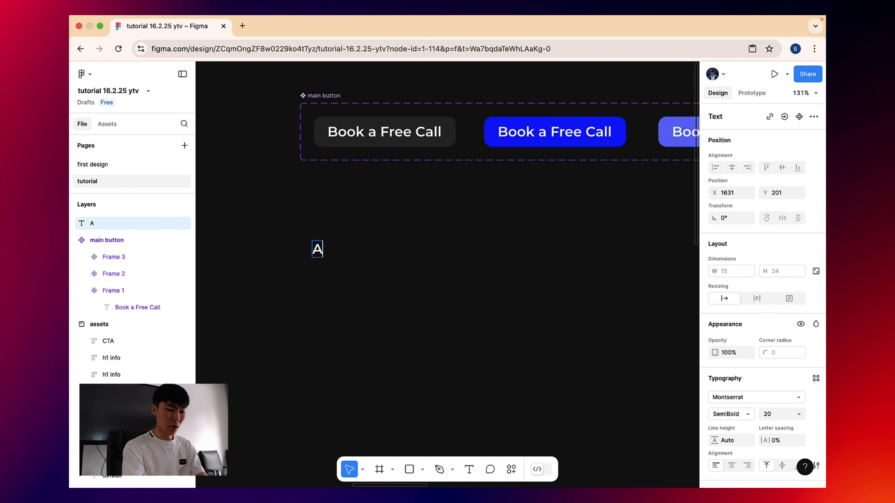
text(biy--=)
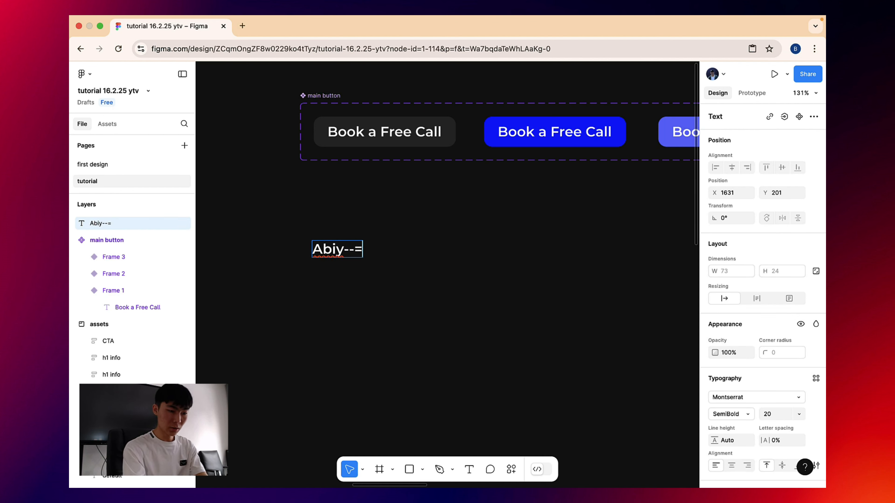
text(out US)
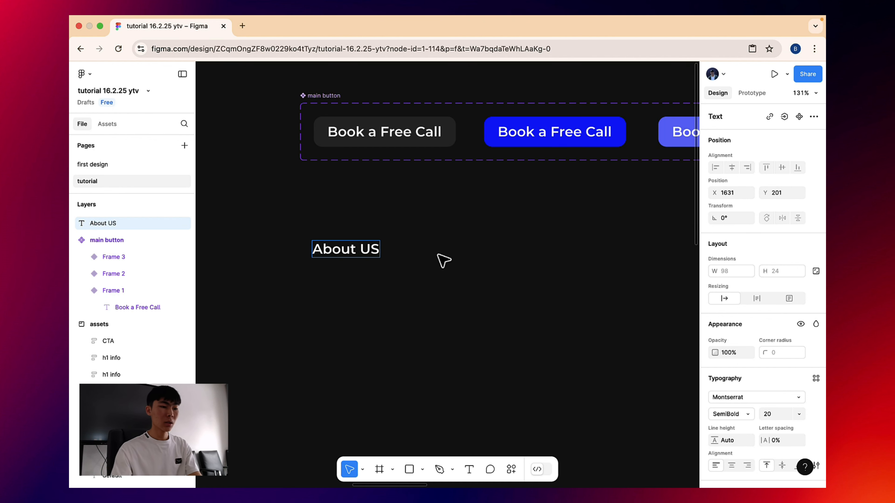
key(Escape)
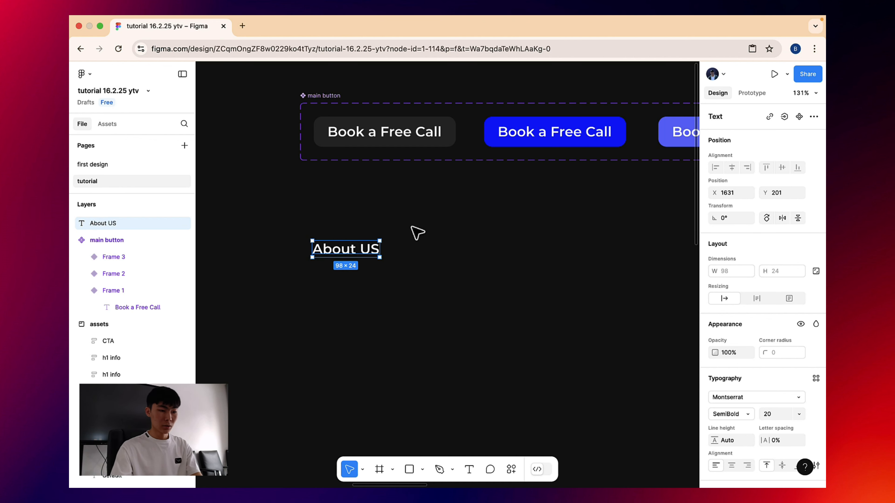
key(Delete)
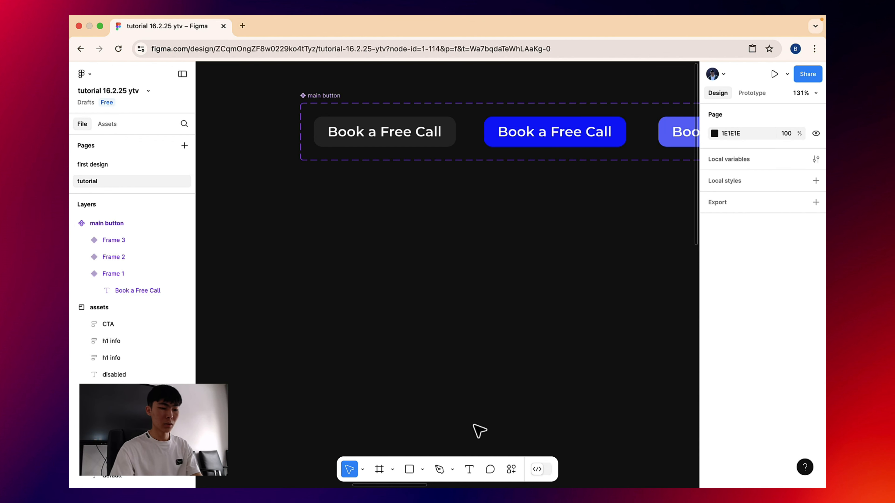
Add the text "About Us" on the empty canvas below the main button component set
click(469, 469)
click(311, 278)
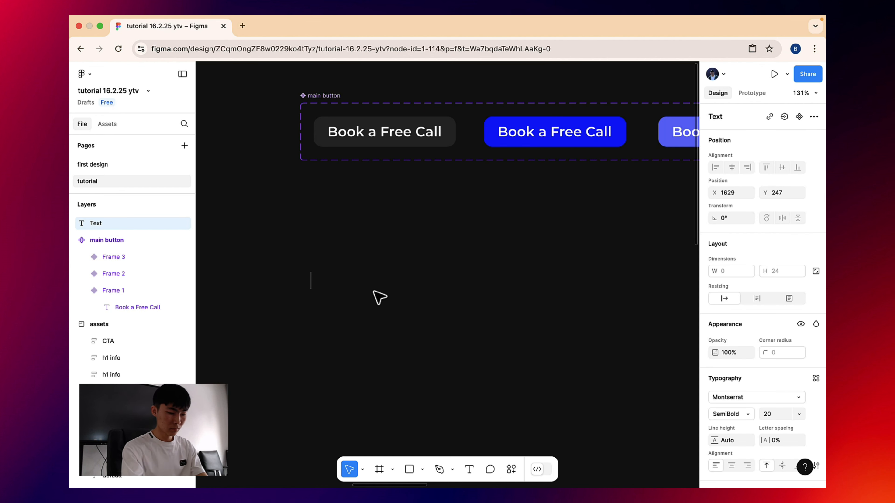
text(About Us)
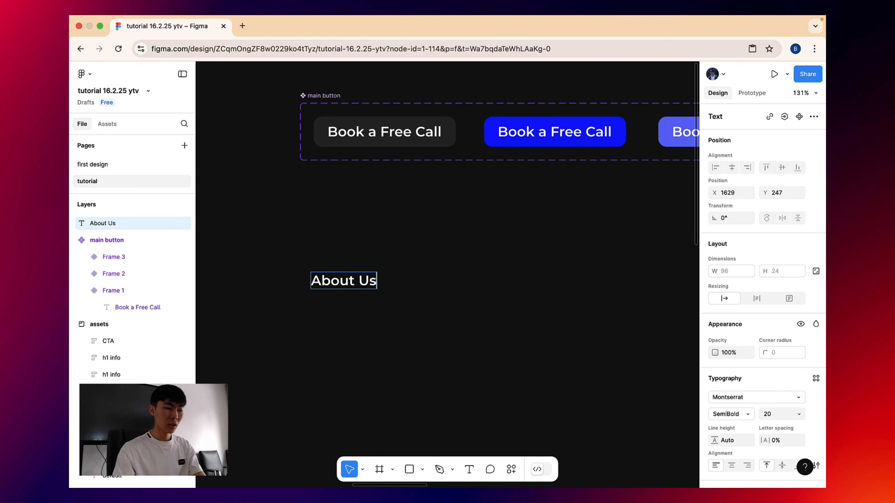
key(Escape)
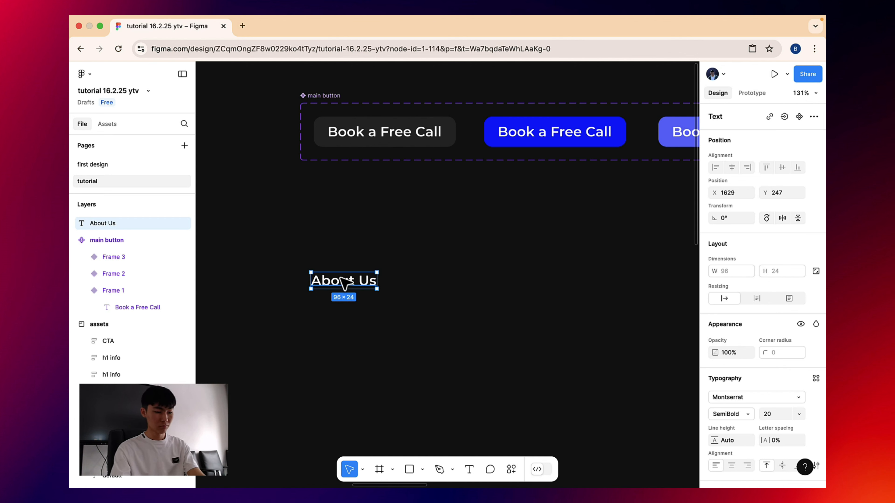
Wrap the About Us text in an auto layout with 0 horizontal and vertical padding, and place two copies beside it in a row
key(shift+a)
click(734, 341)
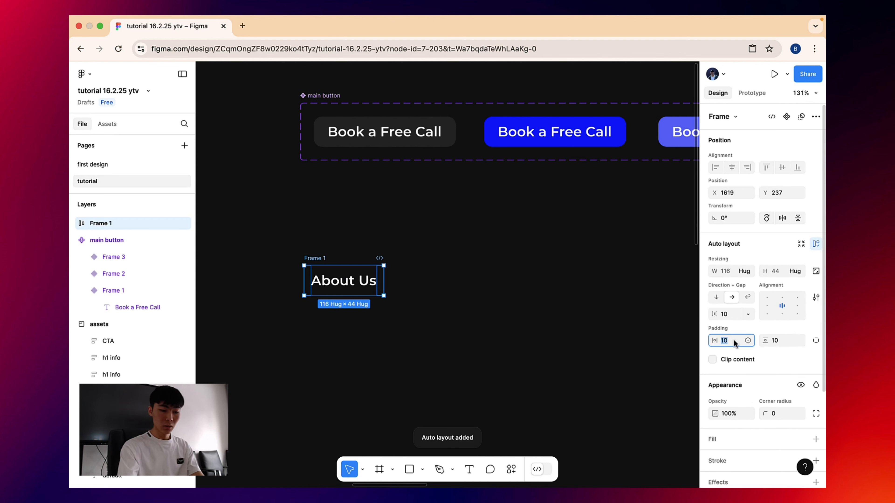
text(0)
click(786, 343)
text(0)
key(Return)
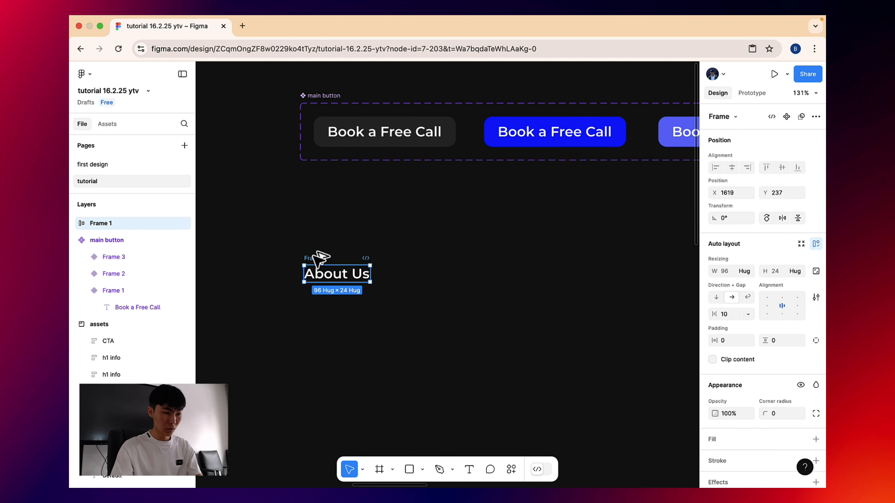
drag(319, 259, 479, 261)
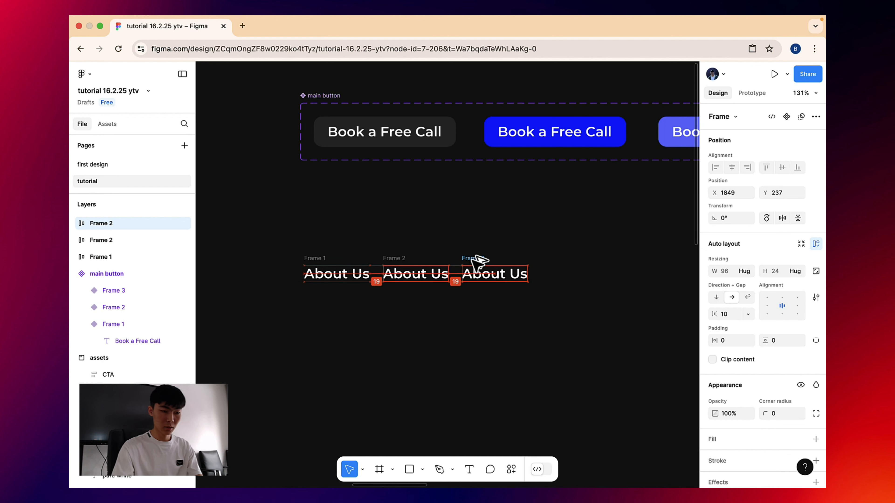
click(402, 263)
key(i)
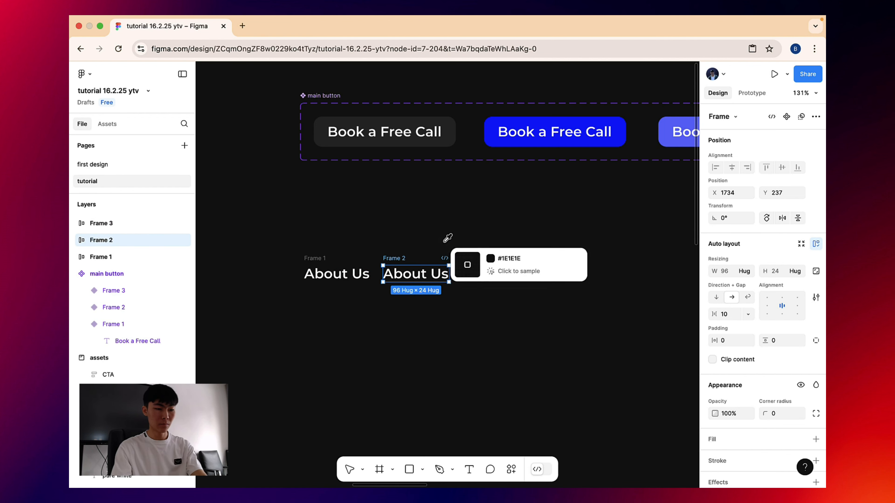
click(555, 132)
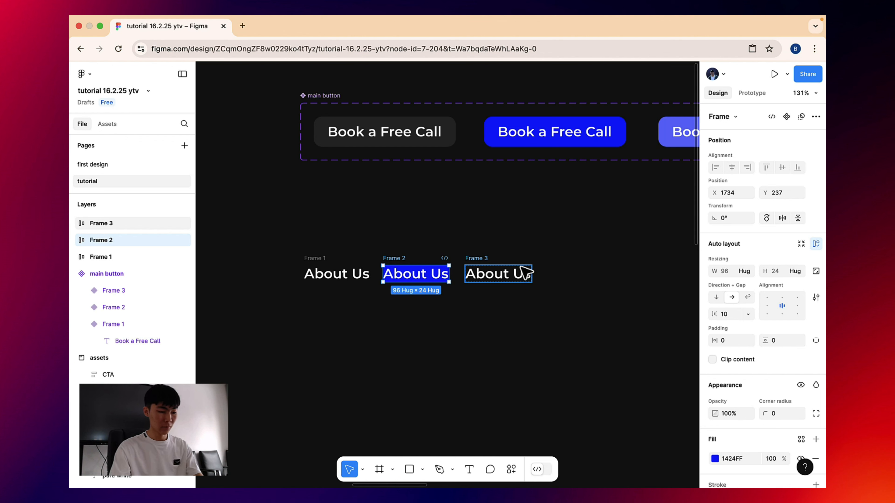
key(super+z)
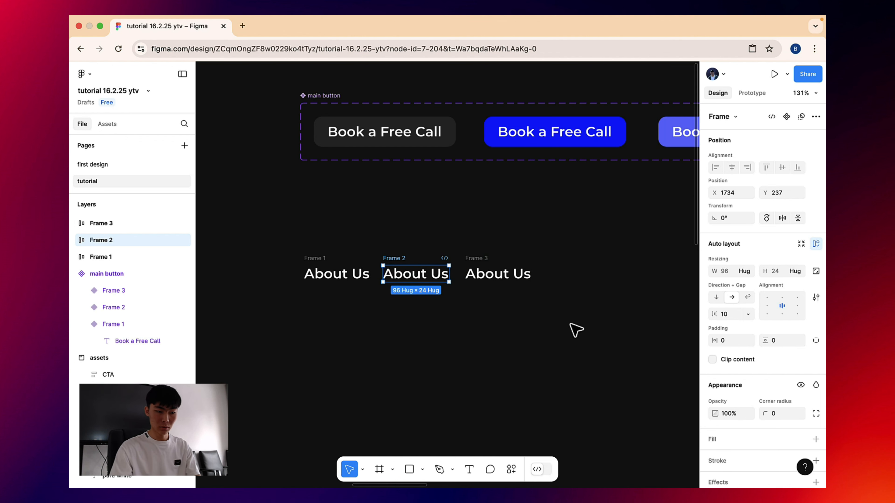
Set the second About Us text's fill to the blue 1424FF sampled from the main button's hover variant
click(419, 280)
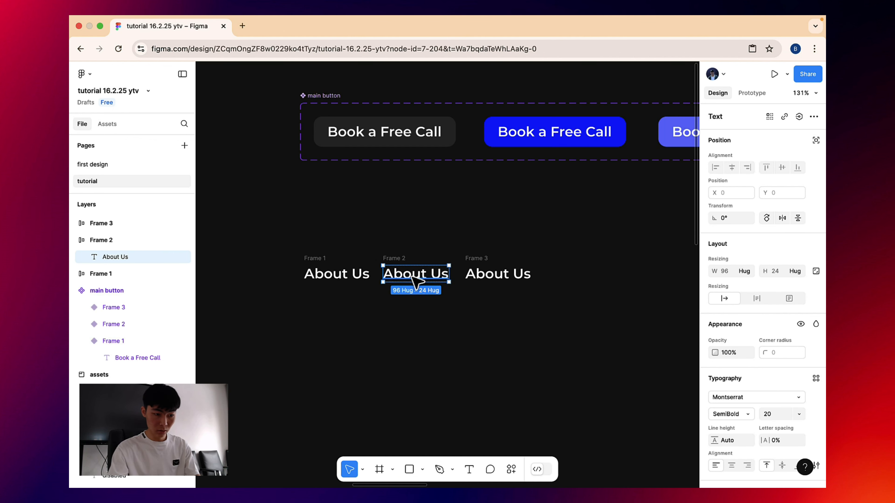
double_click(416, 282)
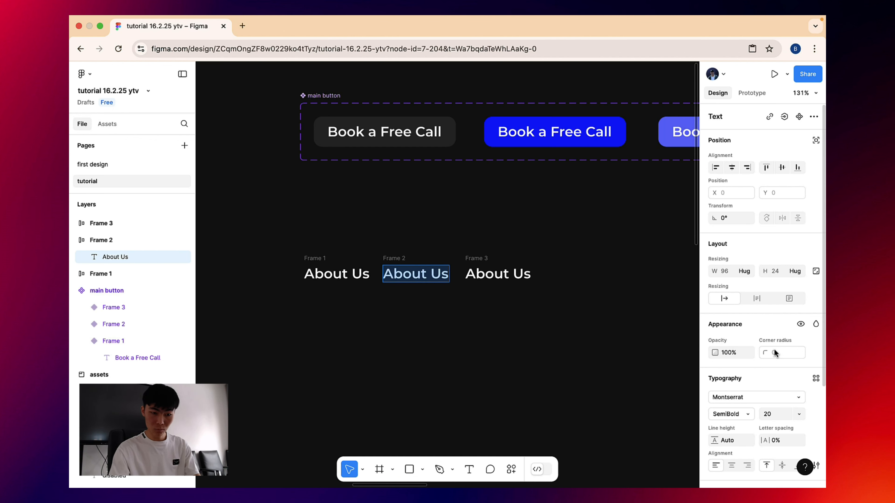
scroll(775, 352, down, 4)
click(713, 435)
click(588, 369)
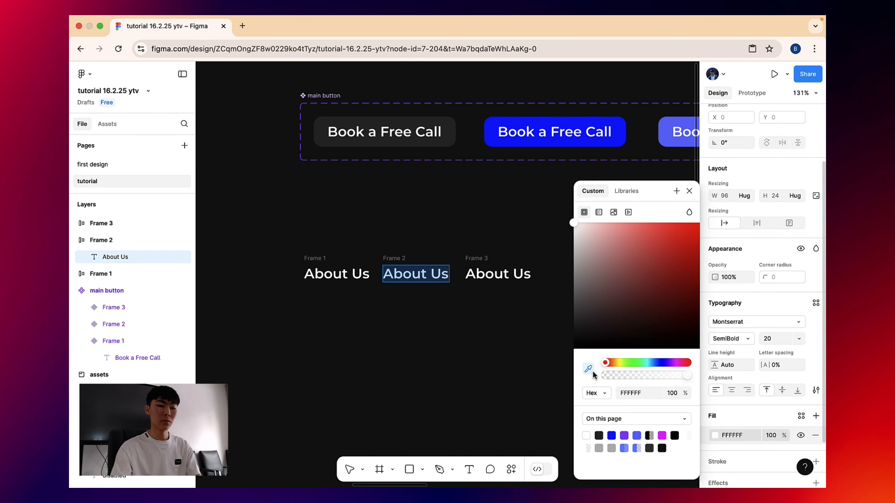
click(617, 139)
click(535, 87)
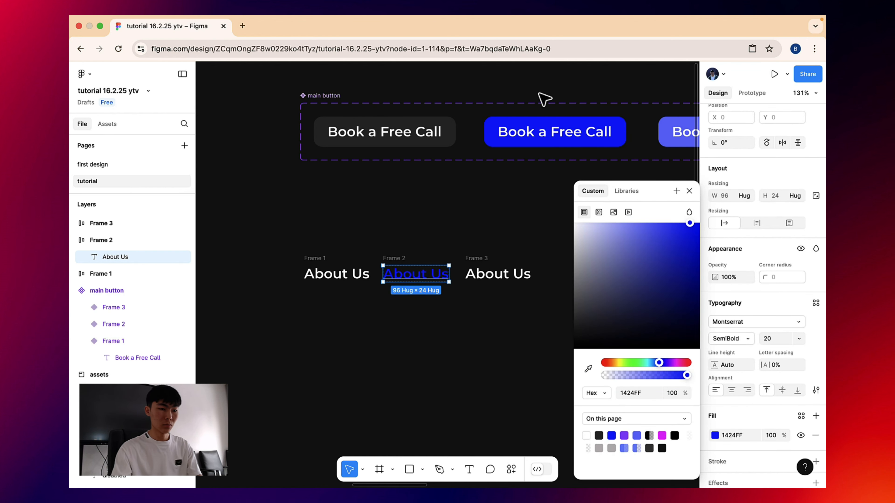
click(539, 91)
Examine the default, hover and disabled colour swatches for About Us in the assets section
drag(600, 105, 360, 151)
drag(606, 179, 526, 144)
scroll(527, 144, down, 5)
drag(599, 158, 404, 136)
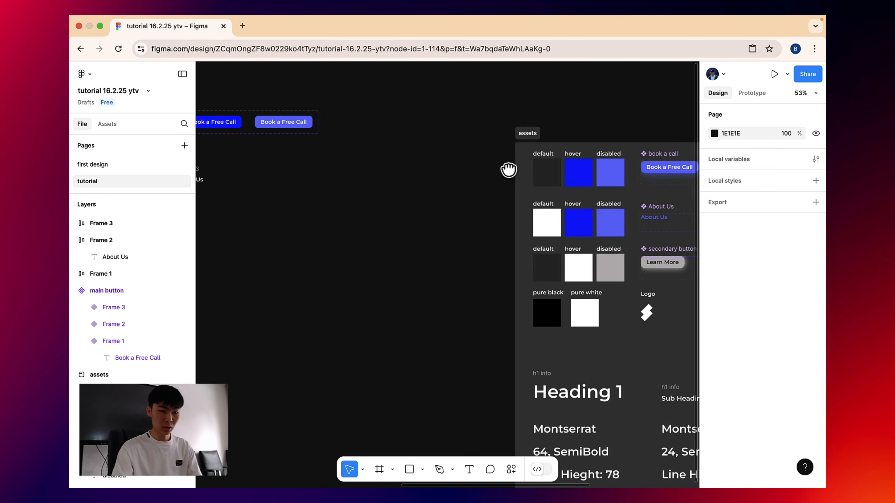
drag(507, 170, 485, 151)
scroll(556, 156, left, 10)
scroll(391, 180, up, 5)
Set the third About Us text's fill to the lighter blue sampled from the main button's disabled variant
click(391, 179)
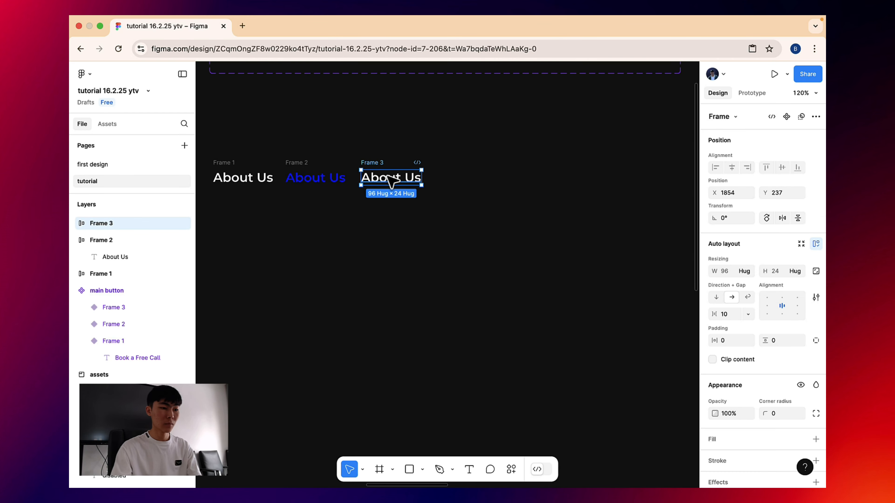
double_click(391, 176)
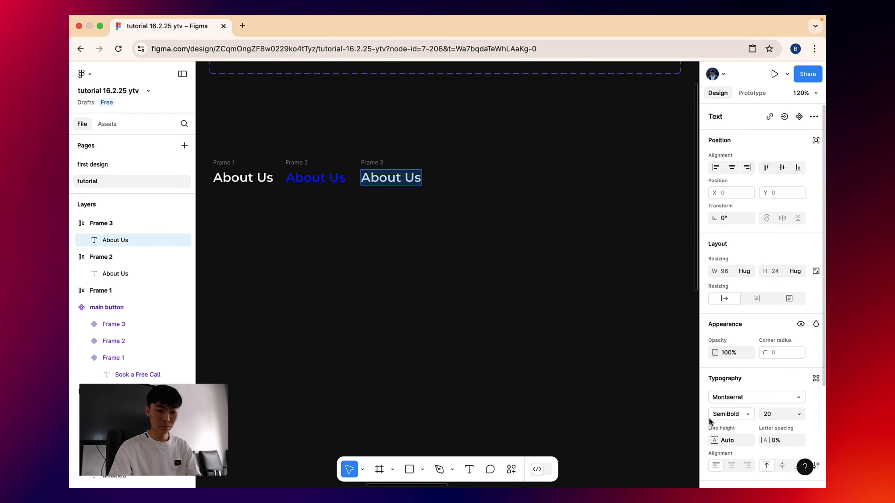
text(i)
key(super+z)
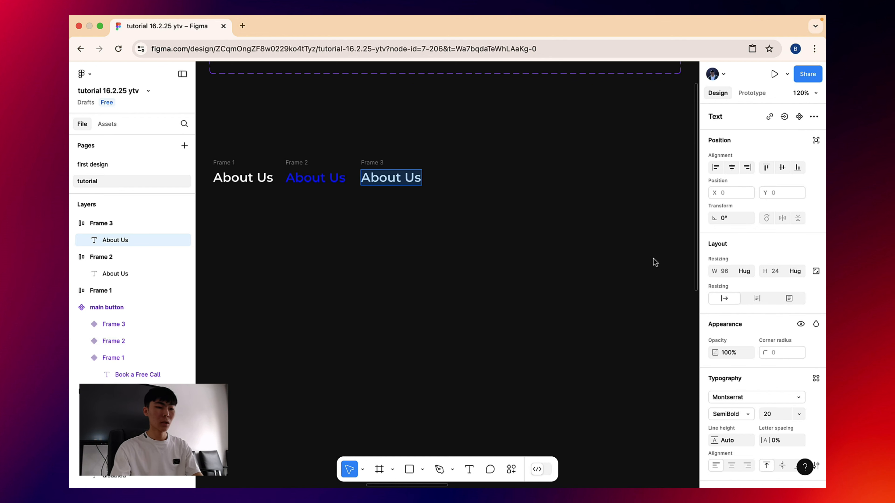
click(738, 404)
scroll(736, 404, down, 4)
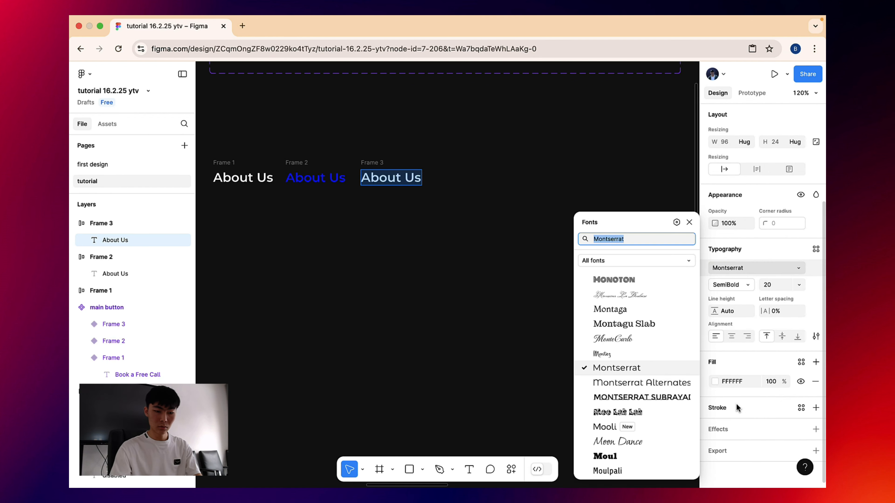
click(716, 383)
scroll(620, 278, up, 3)
scroll(620, 279, right, 2)
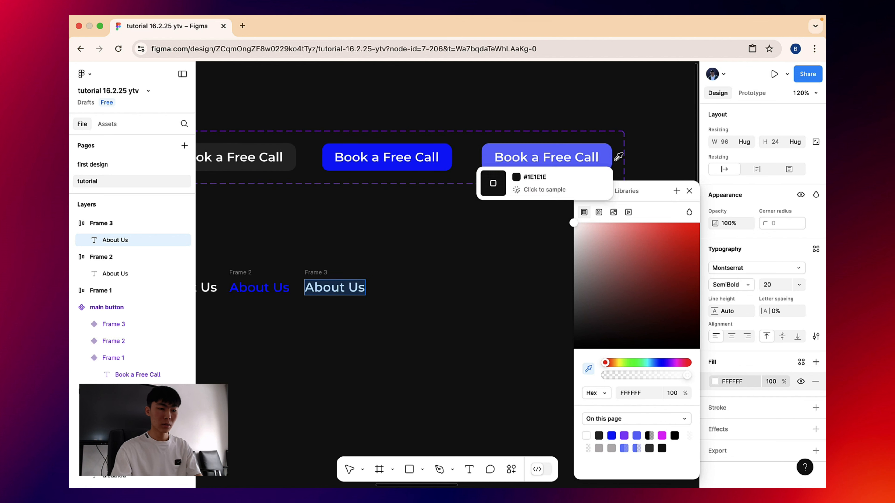
click(603, 154)
click(491, 103)
Combine the three About Us frames into one auto layout frame
scroll(416, 208, down, 2)
scroll(415, 209, left, 4)
drag(259, 205, 576, 299)
key(shift+a)
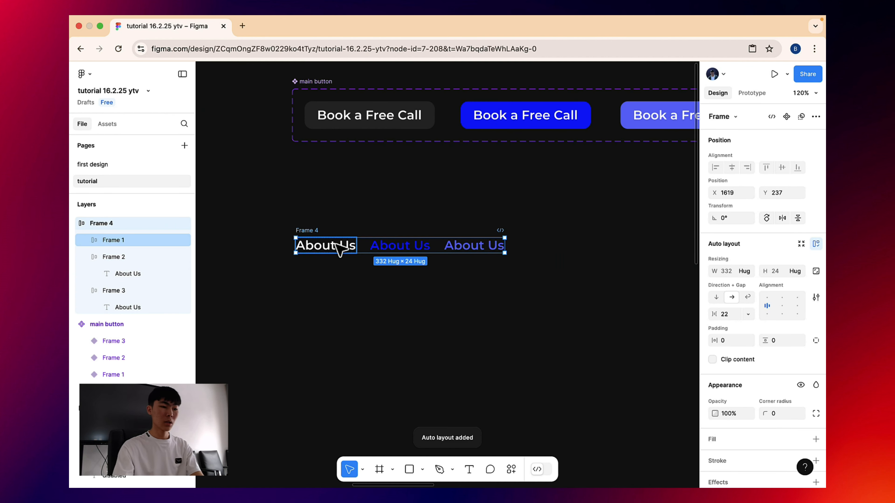
Try to connect the first About Us frame to the second with a While hovering interaction, and undo the connection
click(324, 245)
click(741, 93)
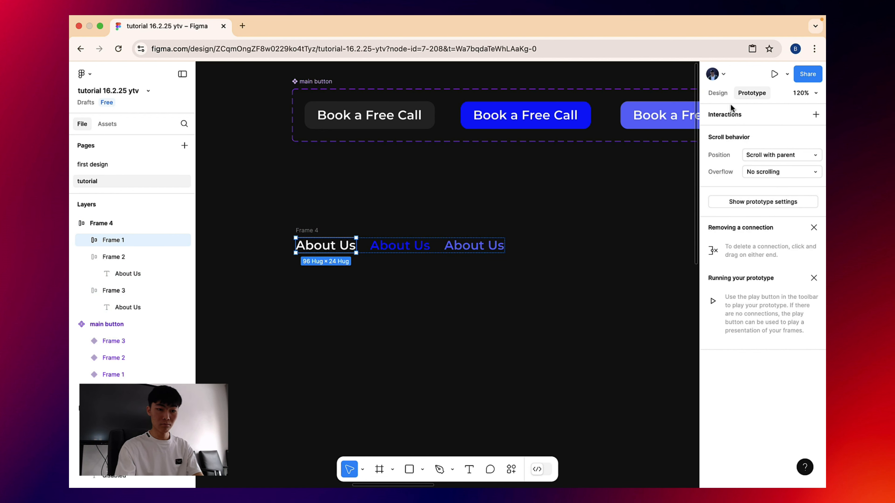
drag(356, 246, 387, 248)
click(392, 295)
click(387, 319)
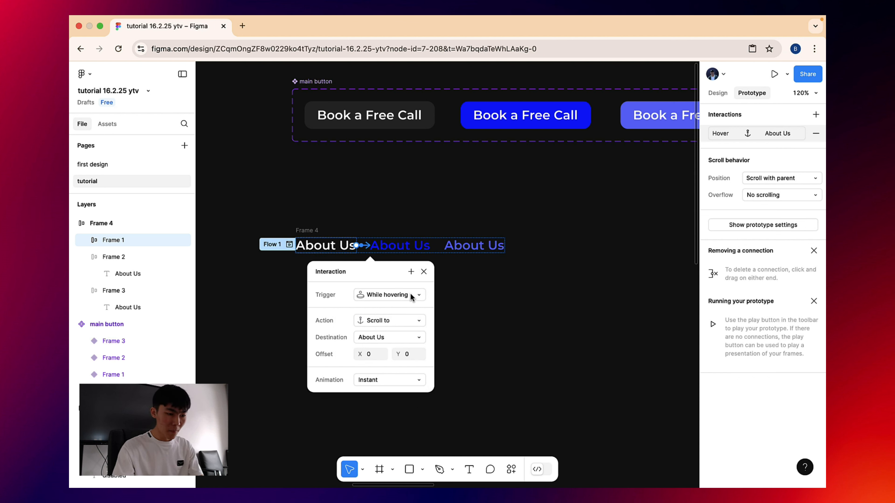
click(393, 320)
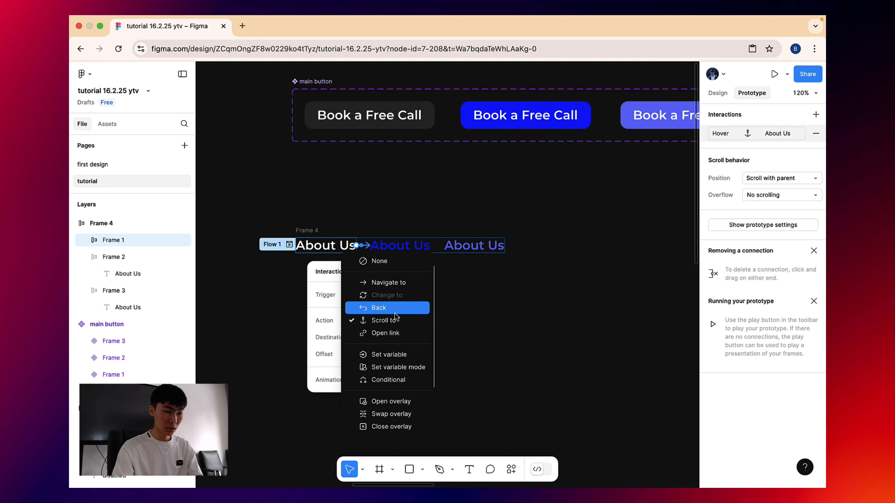
click(471, 293)
click(471, 292)
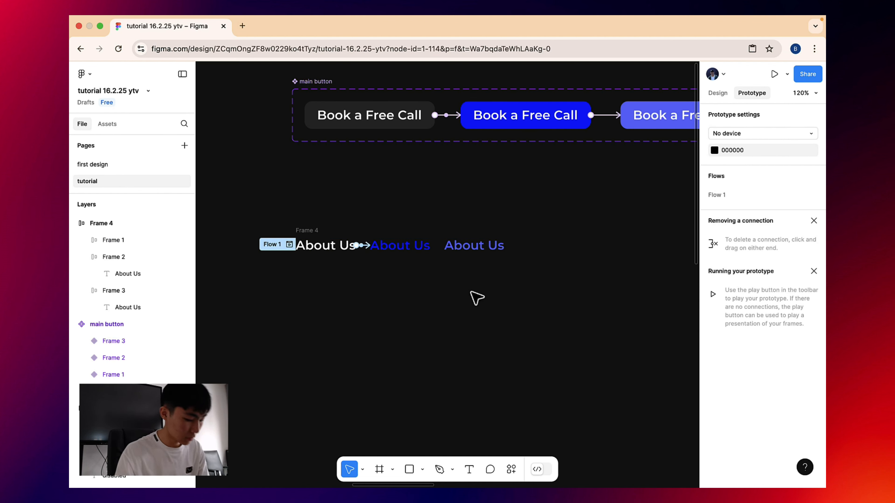
key(super+z)
key(super+z)
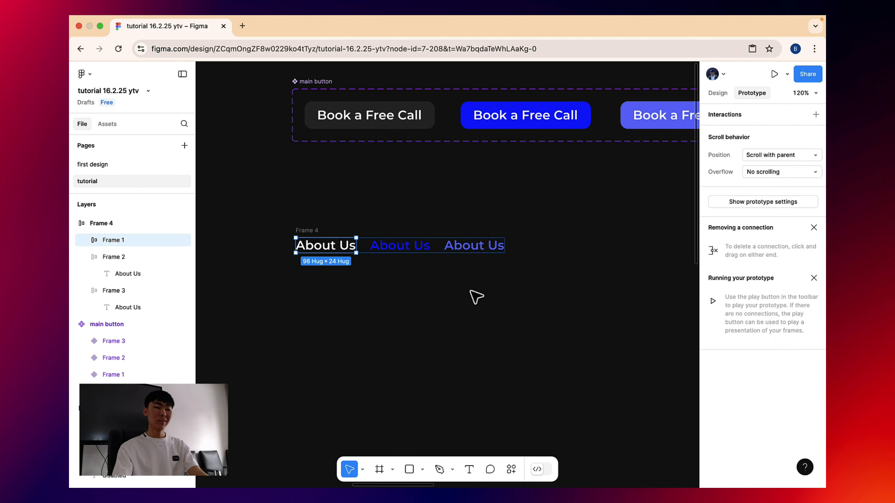
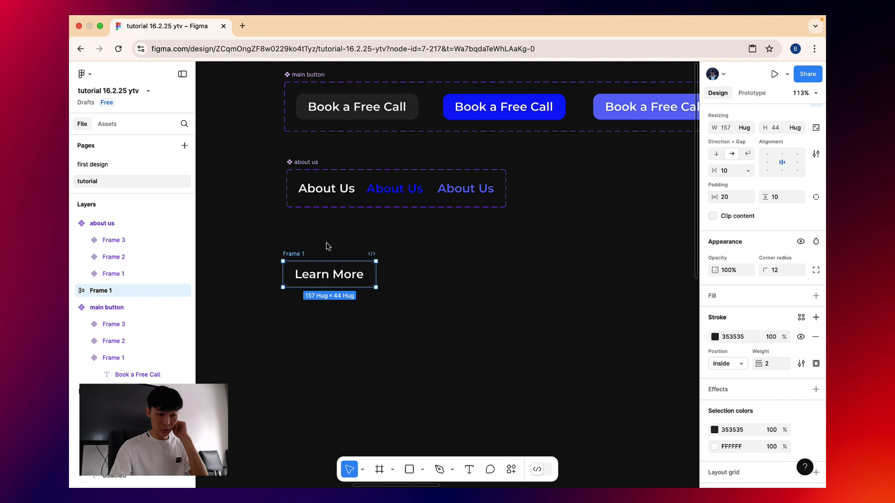
Examine the default, hover and disabled colour swatches for the secondary button in the assets section
click(327, 245)
click(345, 279)
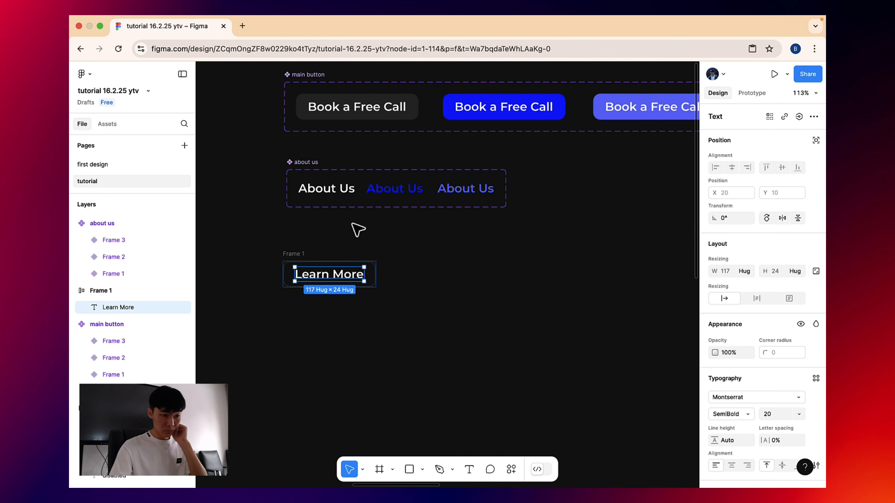
click(355, 230)
scroll(312, 221, right, 20)
scroll(351, 193, right, 7)
scroll(364, 146, down, 6)
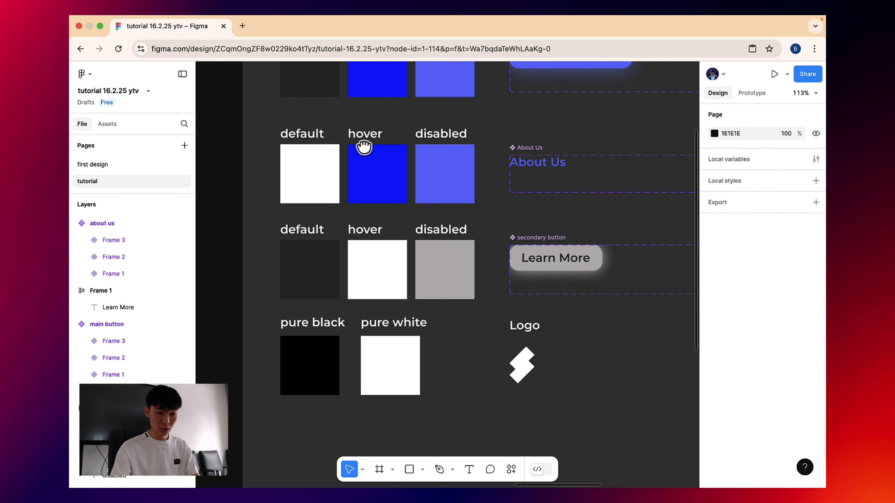
Duplicate the Learn More frame beside the original and set the copy's stroke to white FFFFFF
scroll(364, 147, left, 20)
click(425, 173)
drag(425, 174, 561, 173)
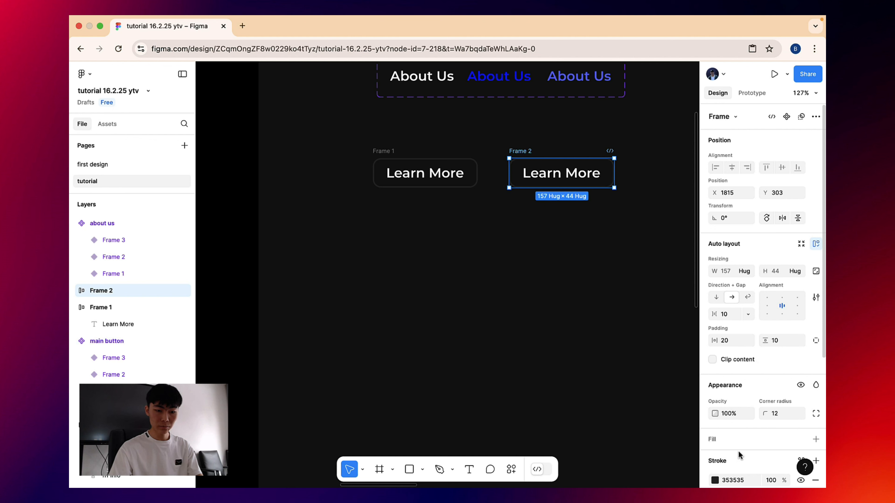
click(715, 481)
drag(657, 336, 529, 123)
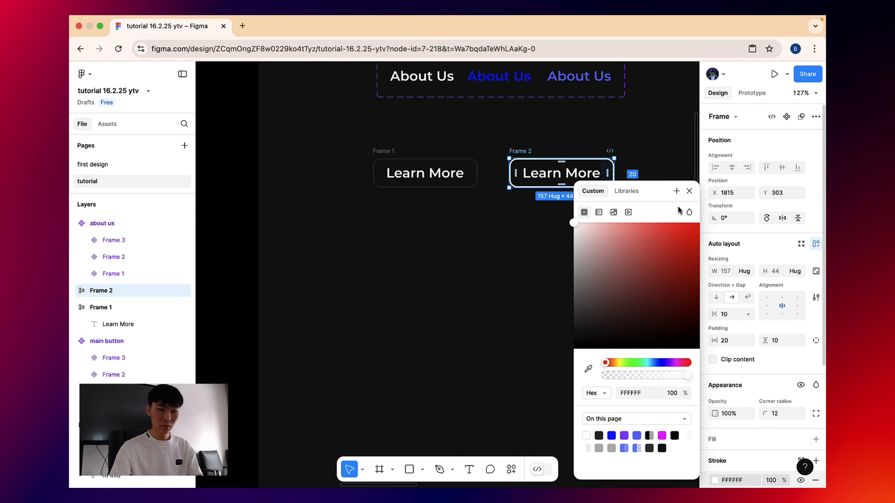
click(690, 192)
Remove the second Learn More frame's stroke and give the frame a white FFFFFF fill
scroll(743, 338, down, 5)
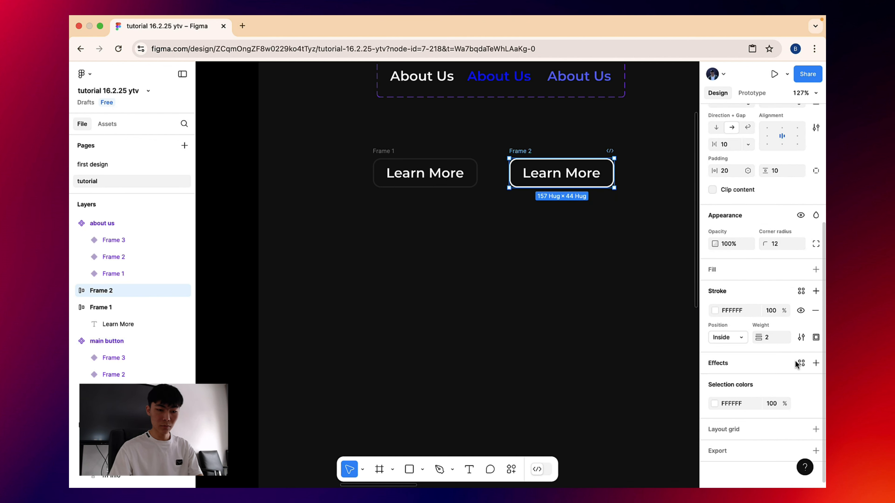
click(815, 310)
click(815, 270)
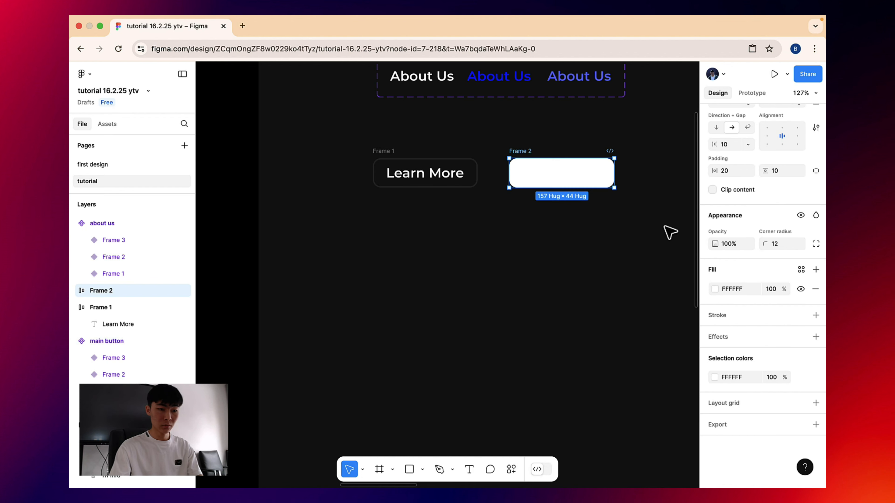
Set the second Learn More text's fill to 1E1E1E by sampling the dark canvas background
double_click(557, 178)
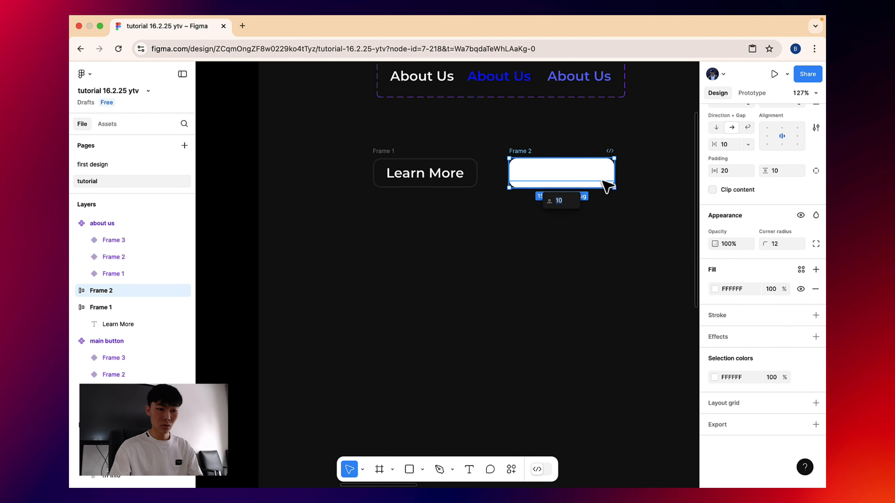
click(714, 382)
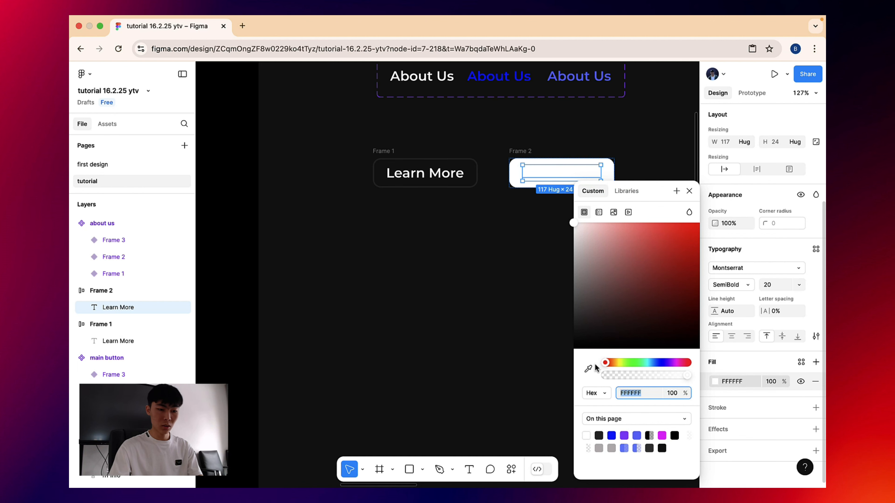
click(588, 369)
scroll(486, 174, up, 5)
click(482, 176)
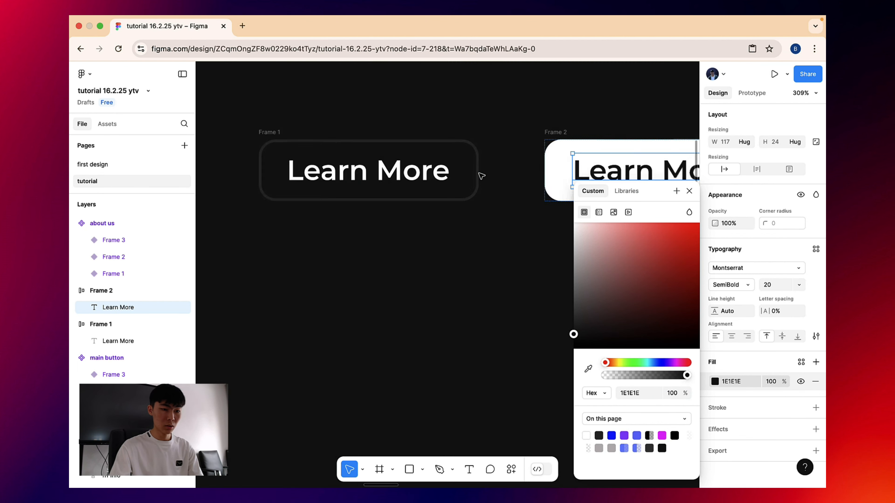
scroll(481, 176, down, 3)
Add a drop shadow to the white Learn More frame and set its Y offset to 0
click(542, 144)
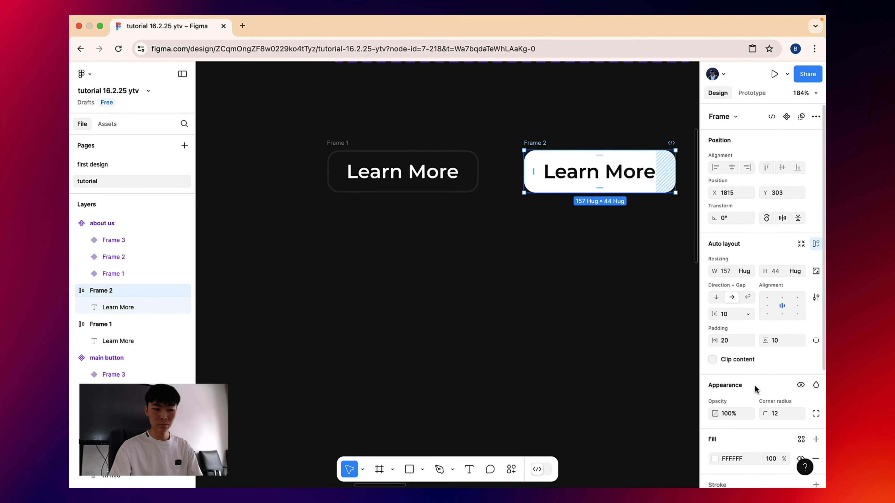
scroll(755, 385, down, 5)
scroll(754, 389, up, 5)
scroll(755, 389, down, 5)
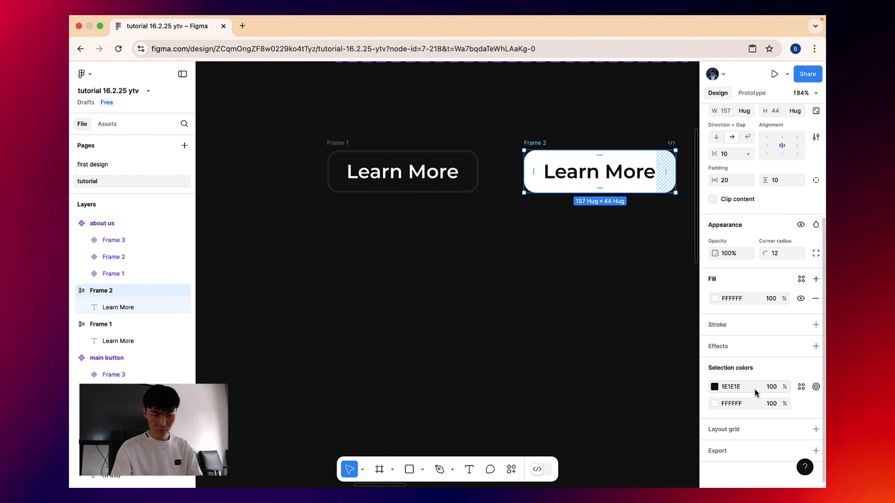
click(815, 347)
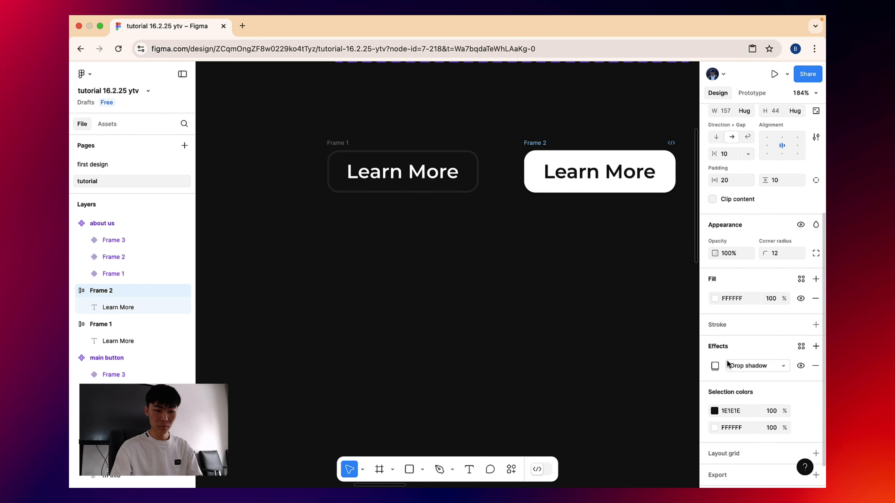
click(715, 366)
click(642, 390)
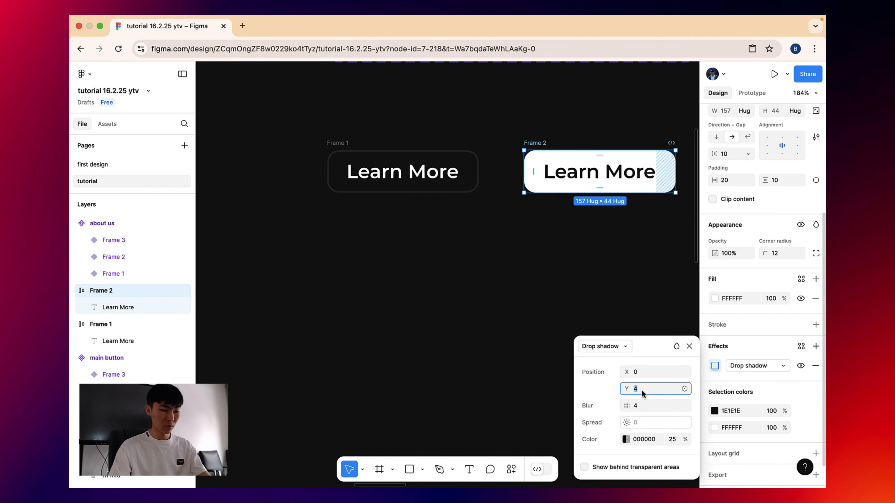
text(4)
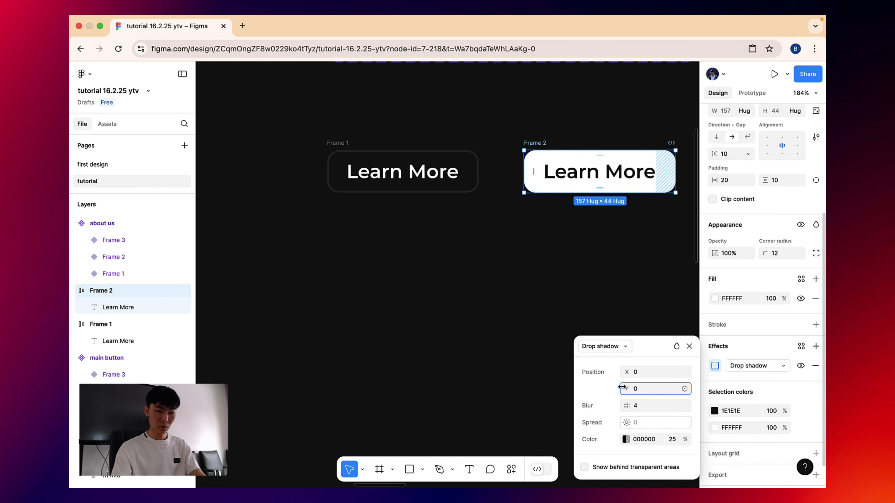
click(613, 388)
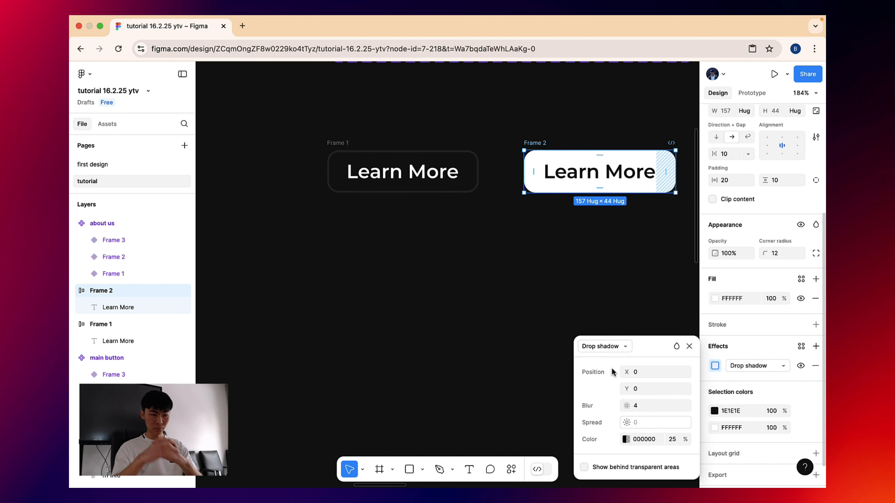
Set the white Learn More frame's drop shadow to colour FFFFFF at 75% opacity with a 27.7 blur
click(625, 439)
drag(507, 290, 426, 194)
drag(626, 405, 825, 399)
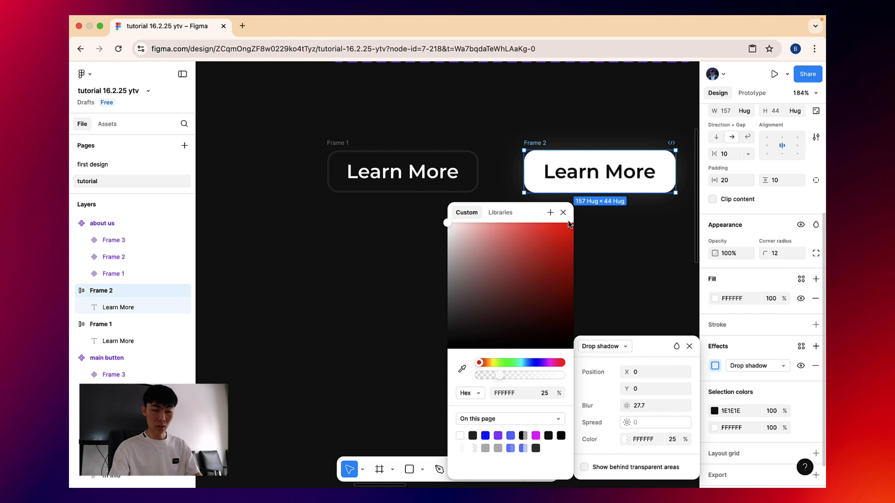
click(566, 214)
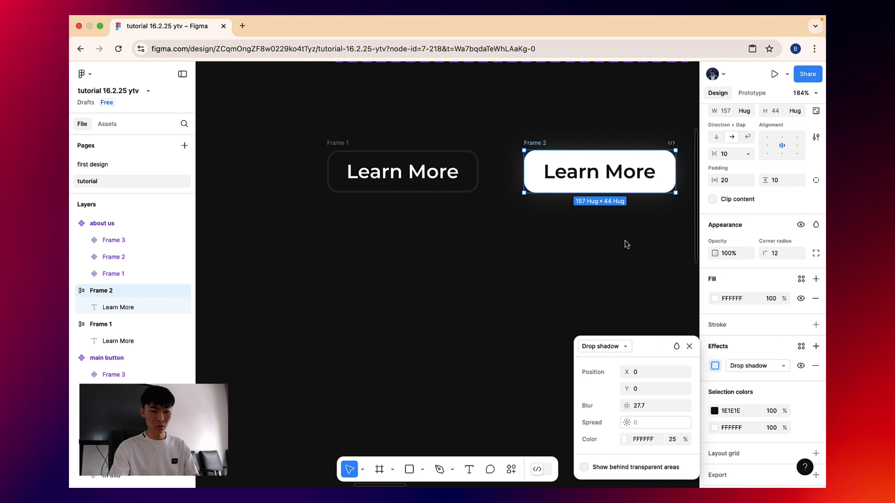
click(673, 439)
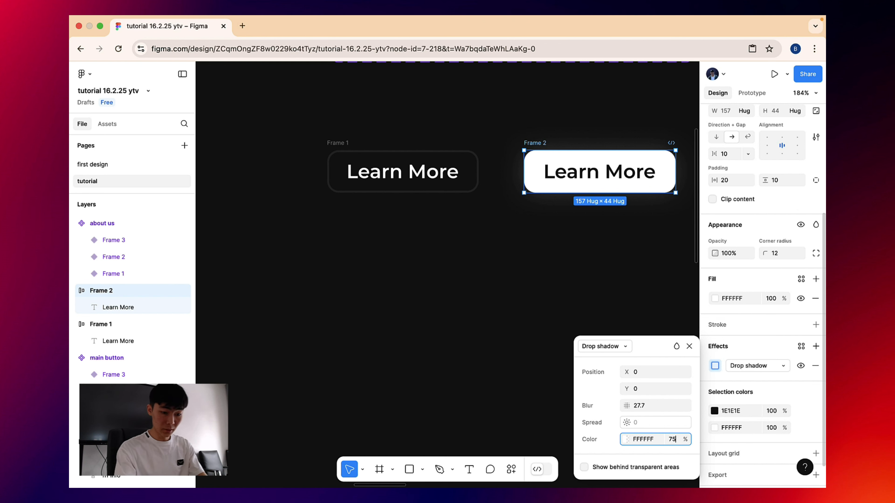
key(Return)
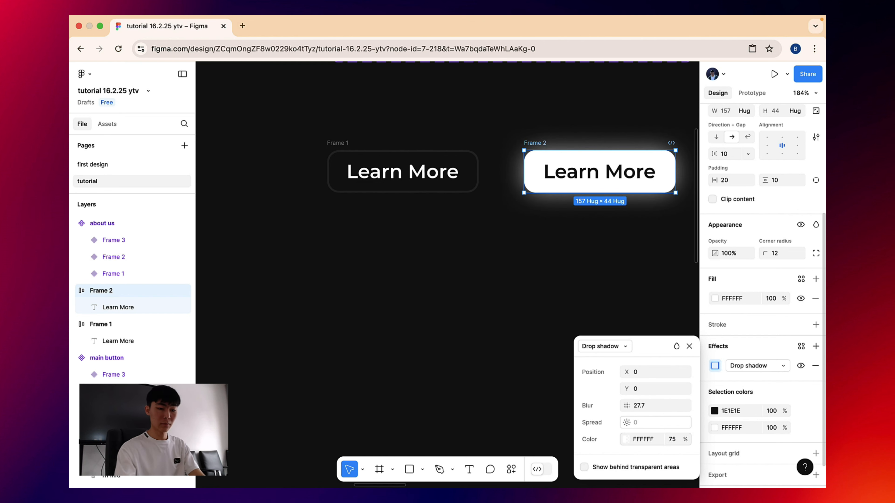
click(598, 117)
drag(633, 126, 483, 130)
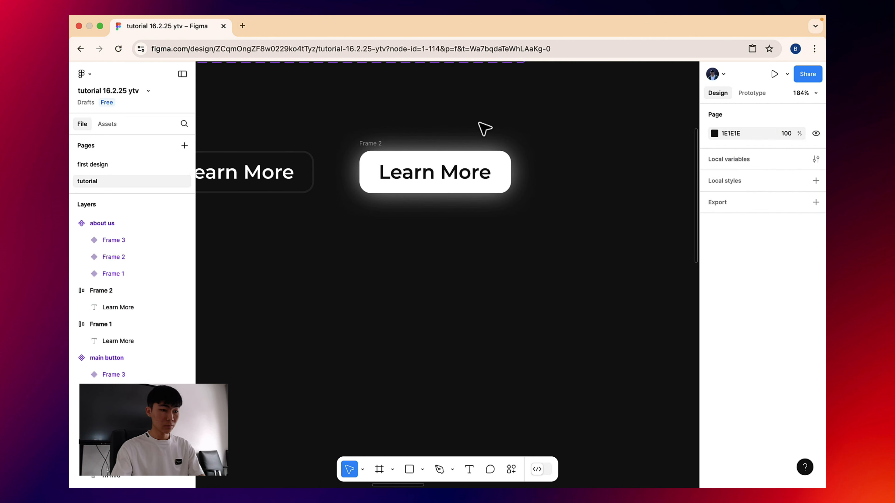
Duplicate the white Learn More frame beside itself as a third frame and remove the copy's drop shadow
scroll(472, 135, down, 5)
click(381, 144)
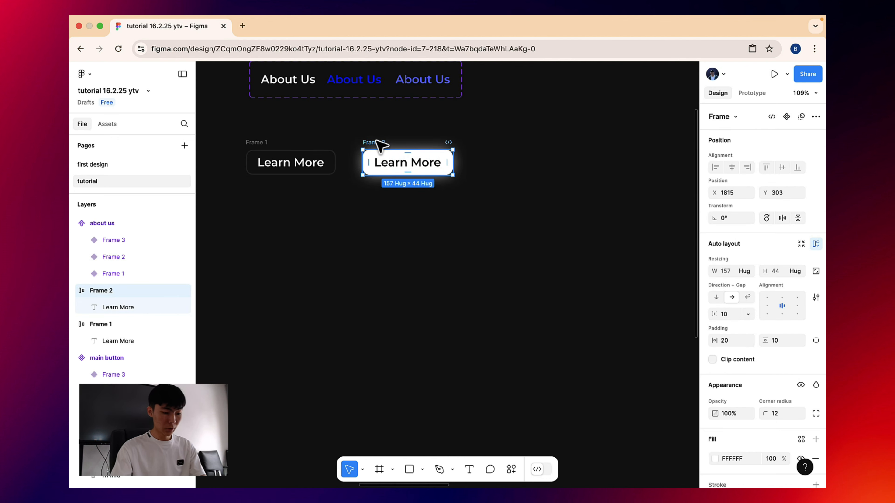
drag(382, 144, 486, 143)
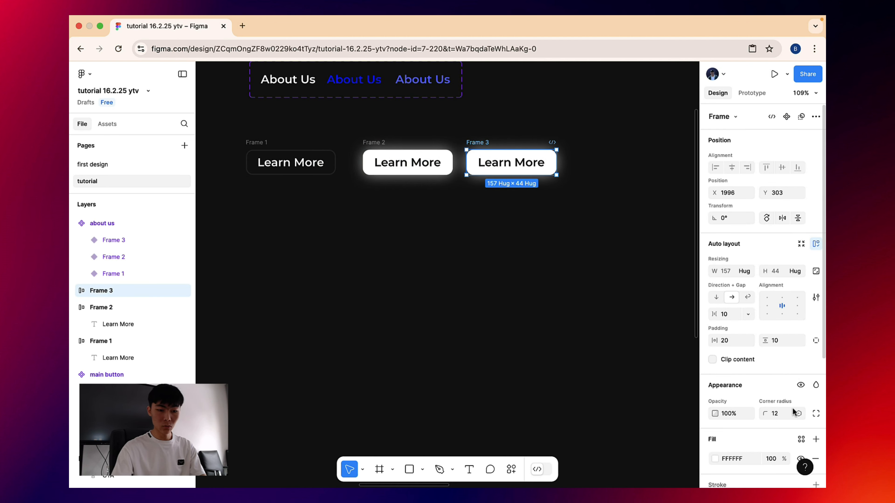
scroll(785, 402, down, 5)
scroll(775, 387, up, 5)
scroll(778, 395, down, 2)
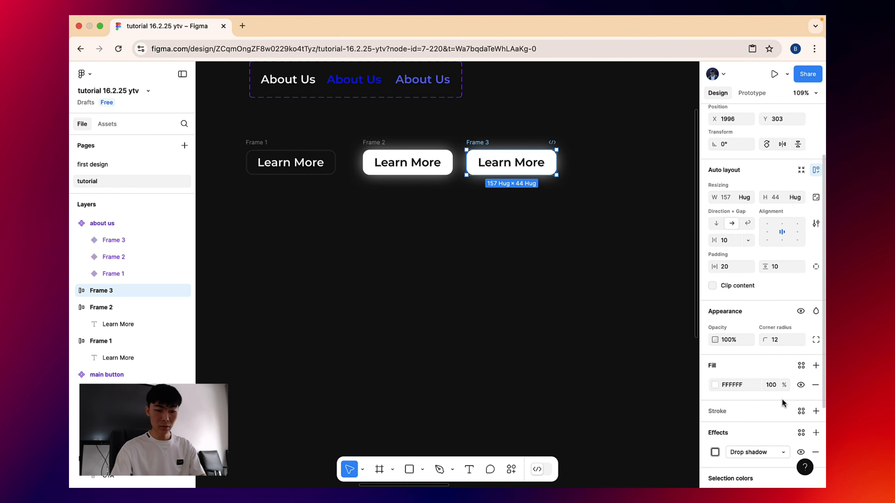
click(816, 452)
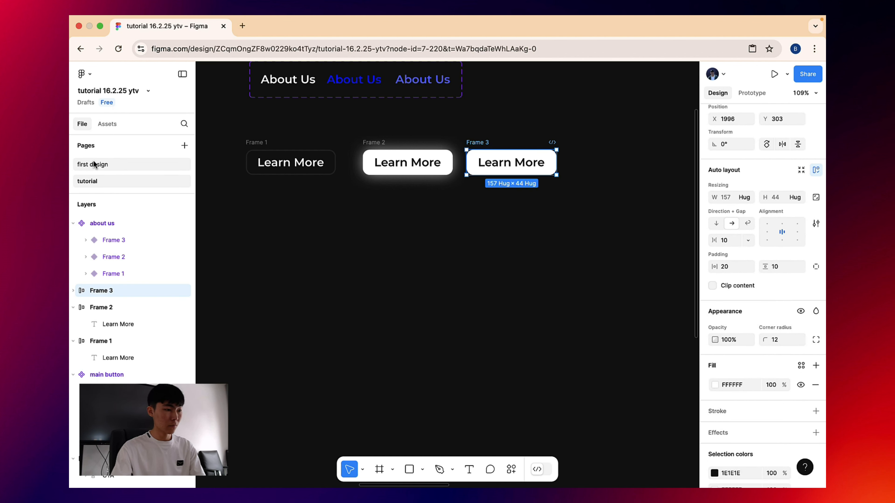
Check the finished secondary button, then set the third Learn More frame's fill to grey BDBABA sampled from the assets
click(120, 164)
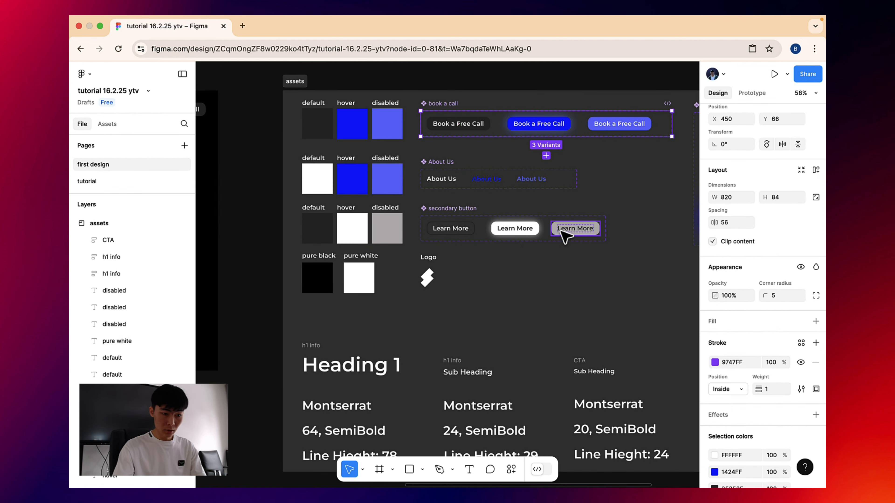
click(106, 183)
key(i)
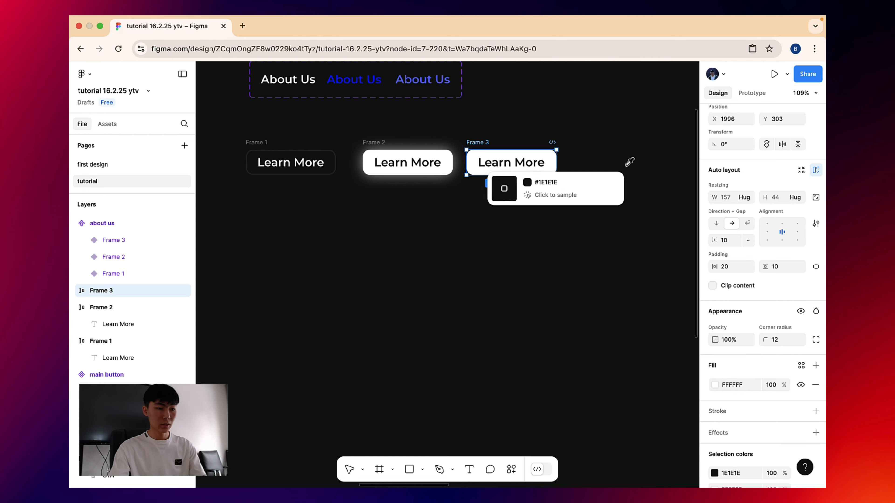
scroll(629, 162, right, 10)
click(685, 198)
scroll(612, 168, left, 10)
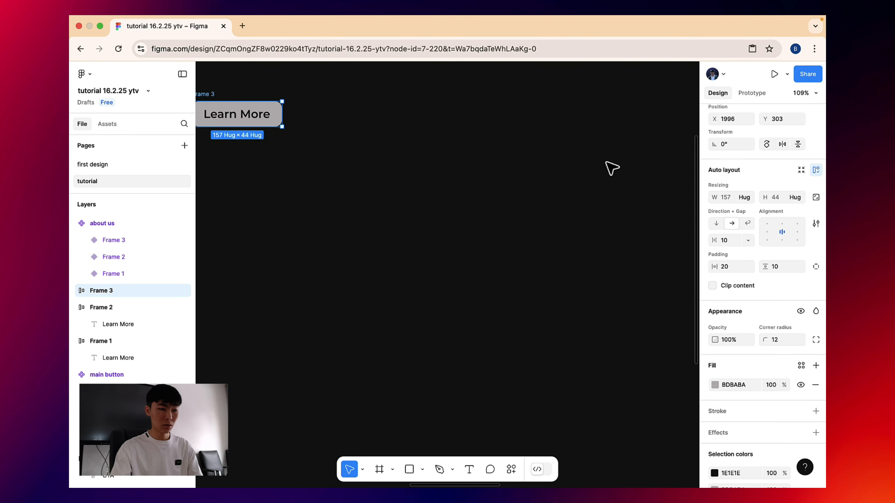
Try a sampled white as the fill of the third Learn More text
double_click(376, 125)
key(i)
scroll(497, 147, right, 2)
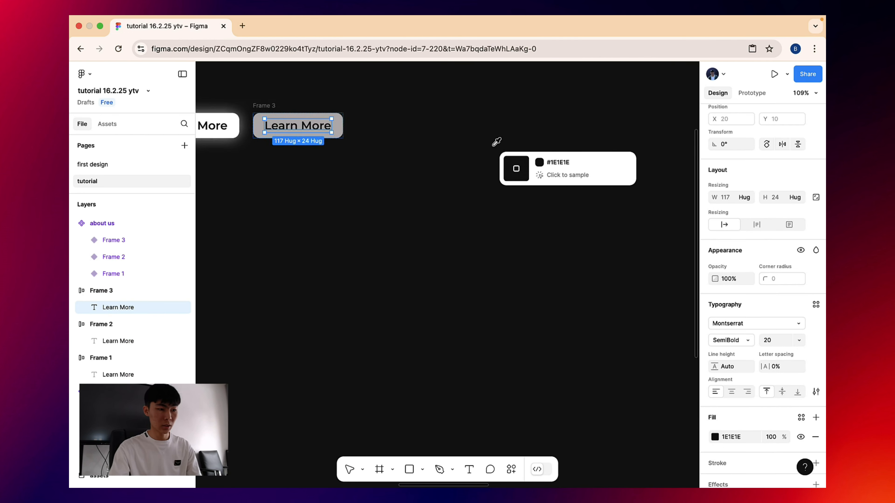
scroll(494, 144, left, 3)
click(347, 127)
key(Escape)
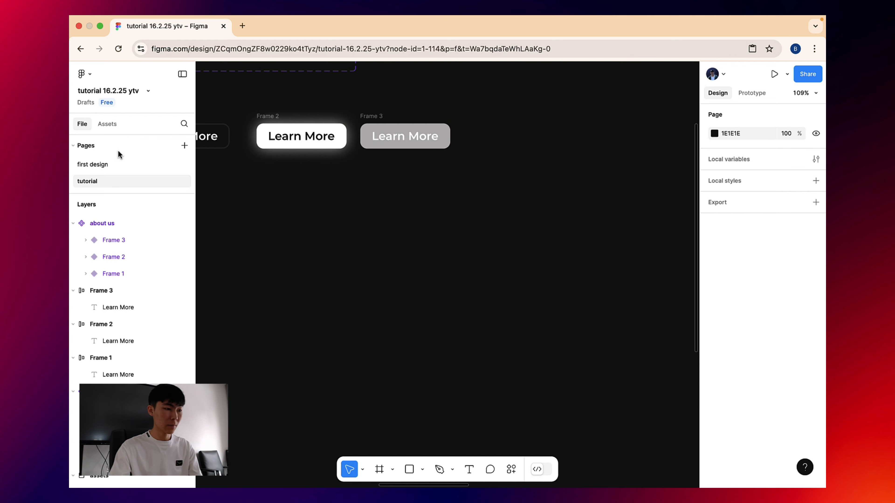
Set the third Learn More text's fill to a sampled near-black, matching the disabled secondary button in the first design
click(123, 163)
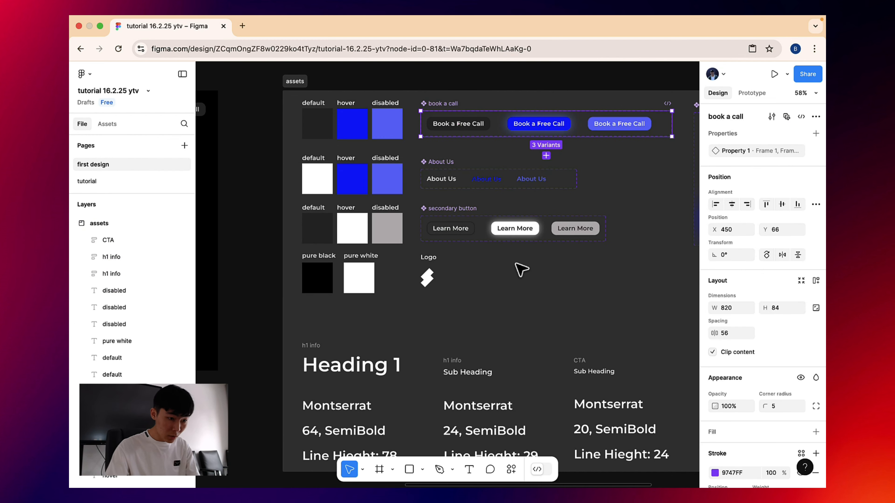
click(102, 182)
click(407, 141)
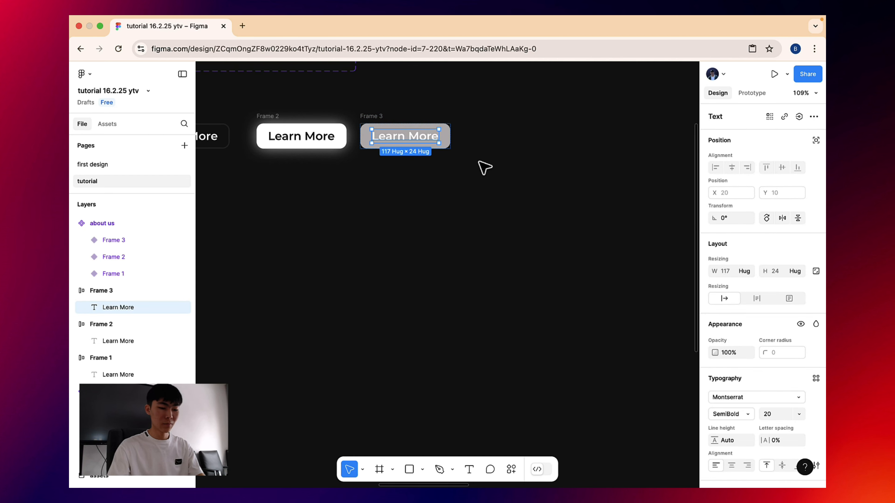
key(i)
scroll(355, 108, right, 10)
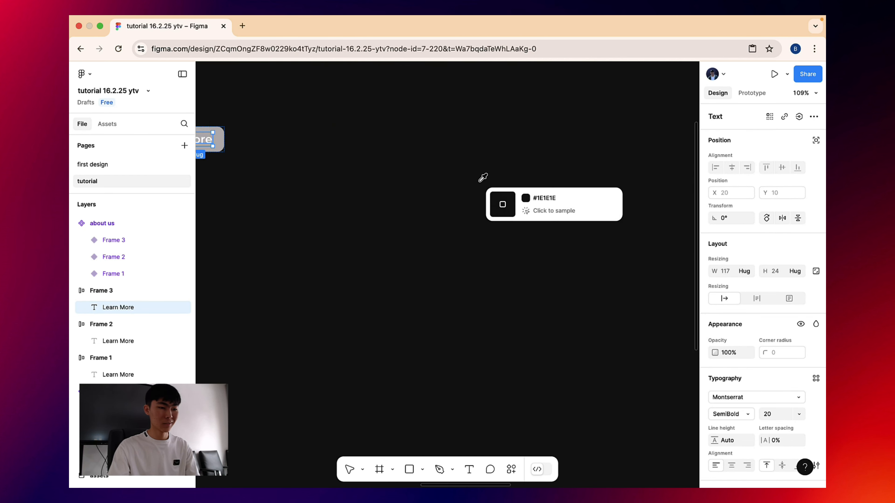
click(456, 189)
drag(272, 141, 583, 182)
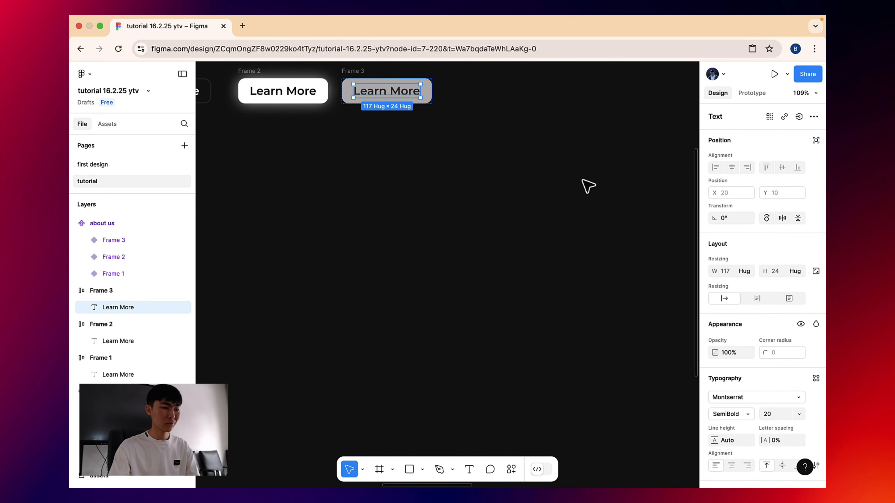
Select the three Learn More frames together and turn them into a single component
drag(454, 250, 307, 200)
drag(204, 159, 437, 228)
drag(313, 124, 639, 207)
click(793, 116)
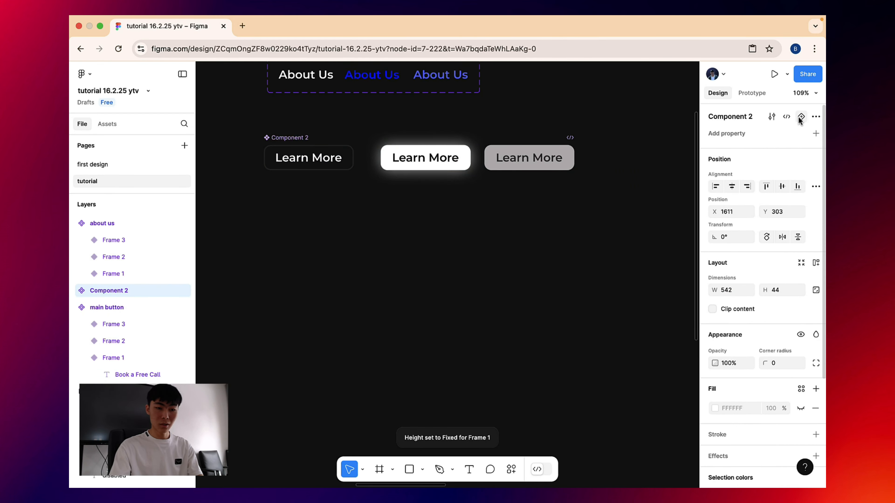
Undo the single-component creation and combine the three Learn More frames into a component set
key(super+z)
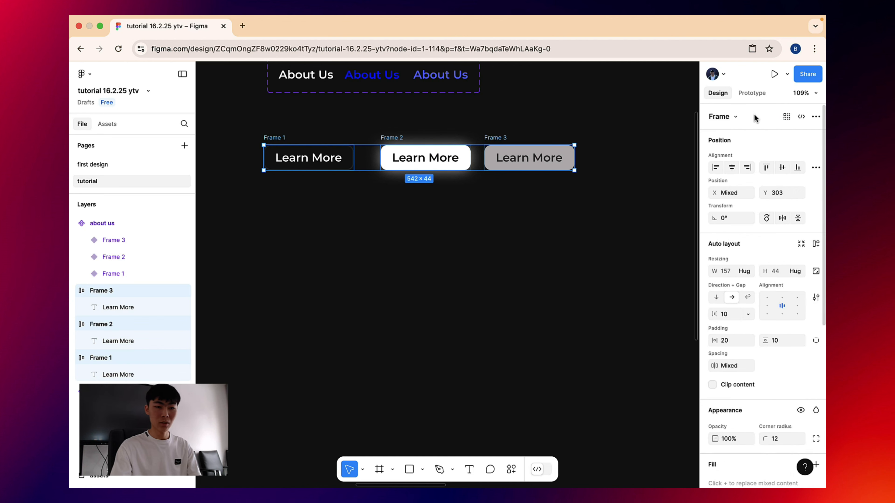
scroll(775, 141, down, 10)
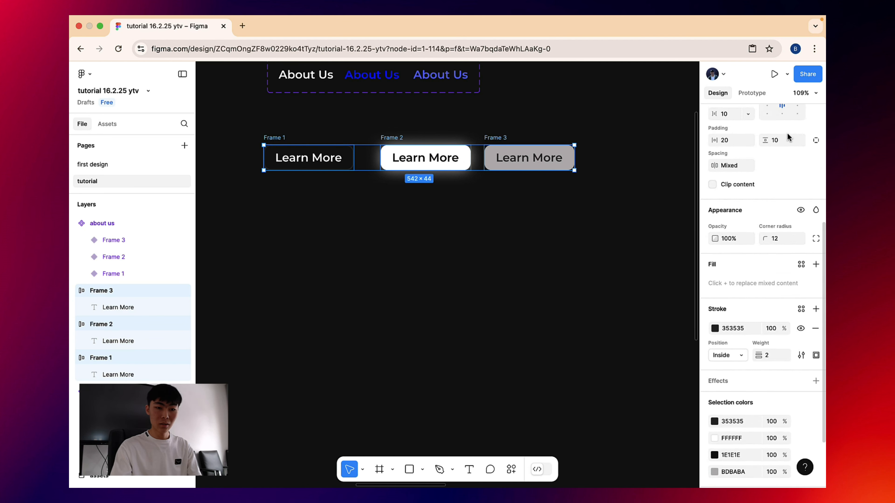
scroll(785, 161, up, 10)
drag(246, 121, 606, 209)
click(803, 119)
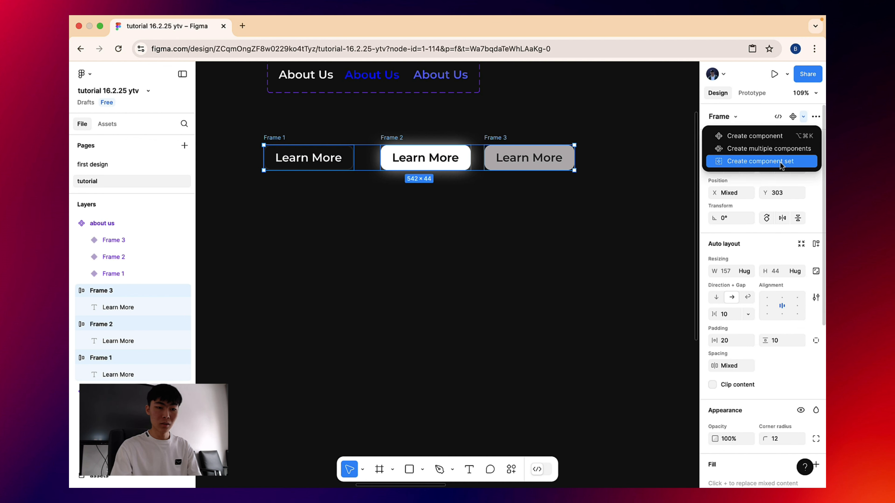
click(752, 163)
Link the first Learn More variant to the second with a While hovering trigger, a Change to Frame 2 action and Smart animate
click(339, 156)
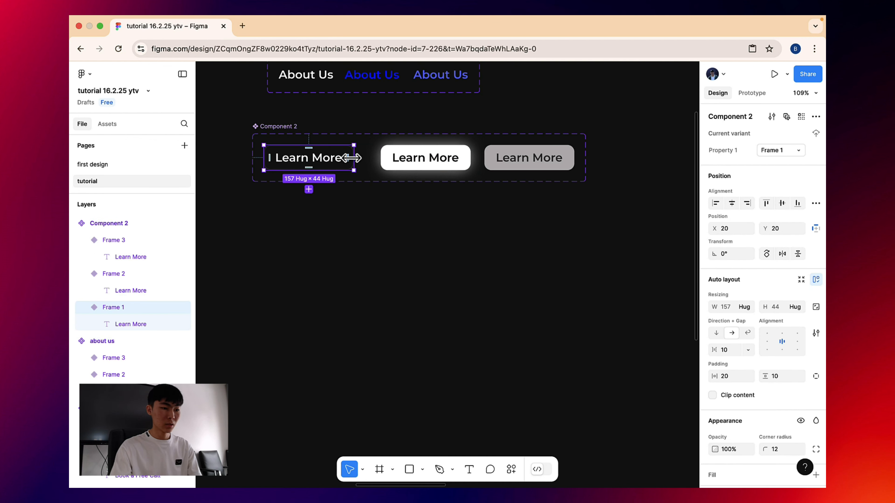
click(762, 89)
drag(353, 157, 391, 159)
click(391, 207)
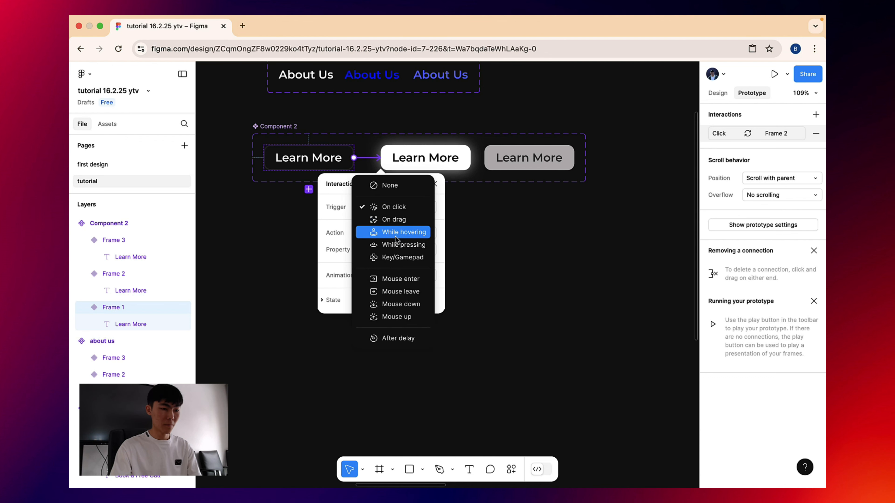
click(395, 233)
click(405, 233)
click(403, 234)
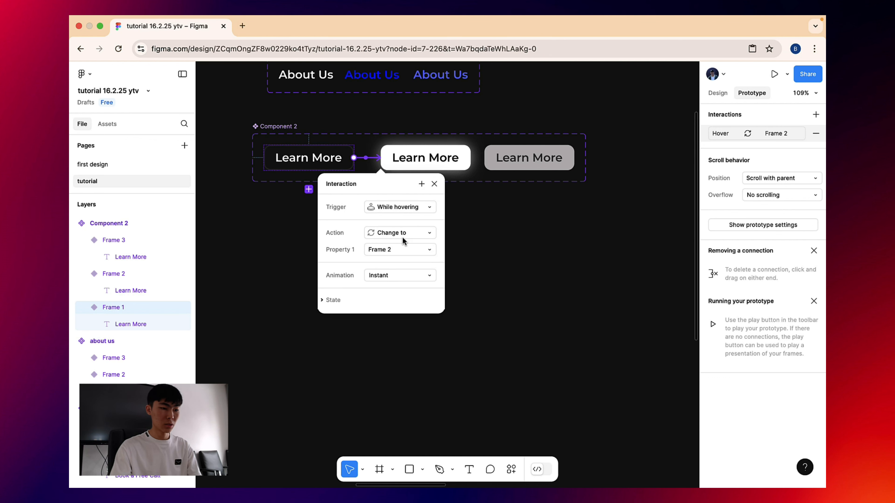
click(394, 275)
click(403, 300)
Link the second Learn More variant to the third with an On click trigger, changing to Frame 3 with an Instant animation
click(454, 159)
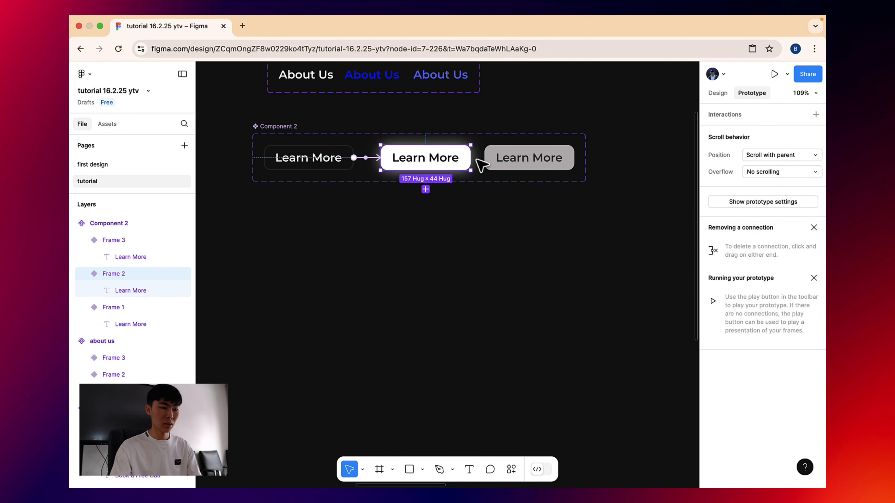
drag(470, 158, 551, 157)
click(503, 206)
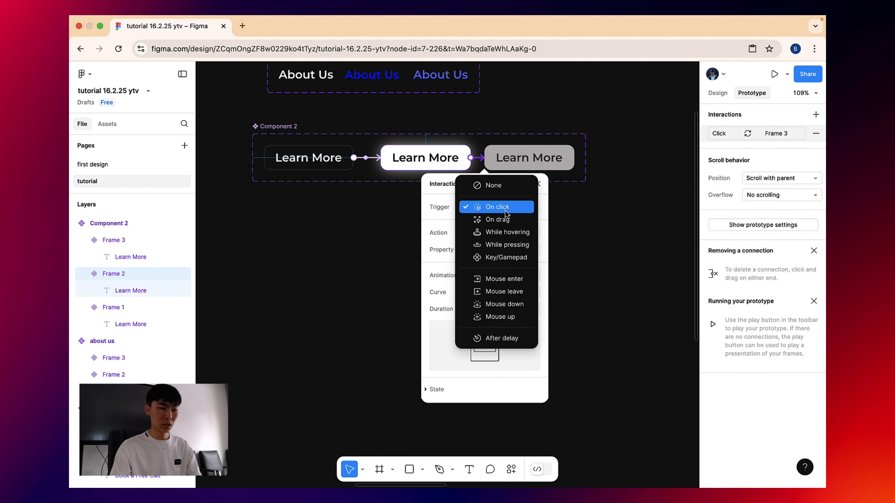
click(503, 207)
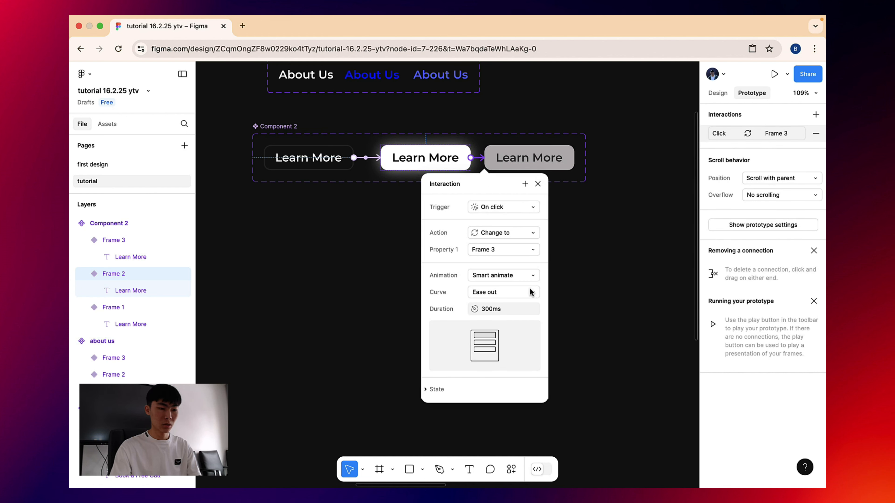
click(512, 279)
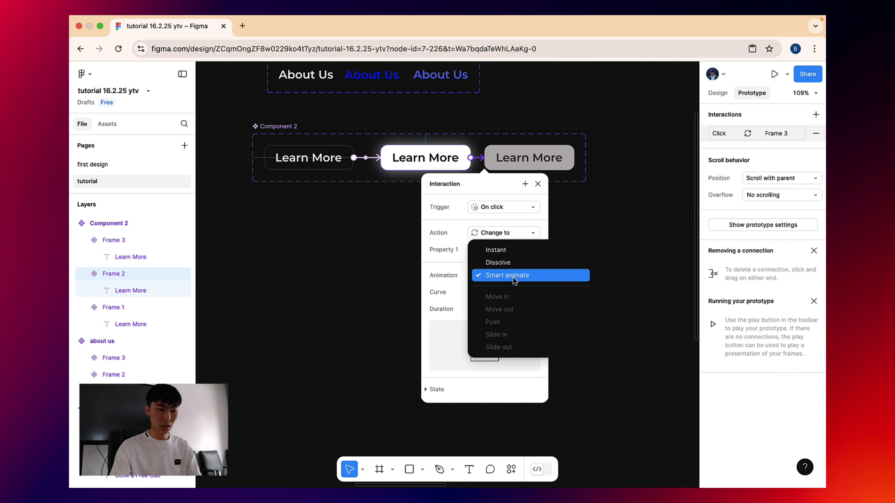
click(514, 253)
click(340, 233)
Line up the Learn More component set beneath the about us component and rename it Secondary button
scroll(333, 219, down, 10)
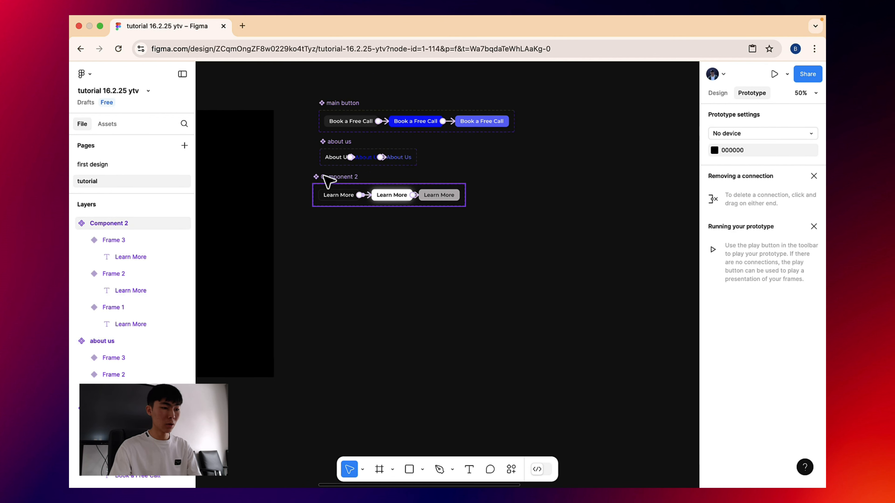
click(337, 178)
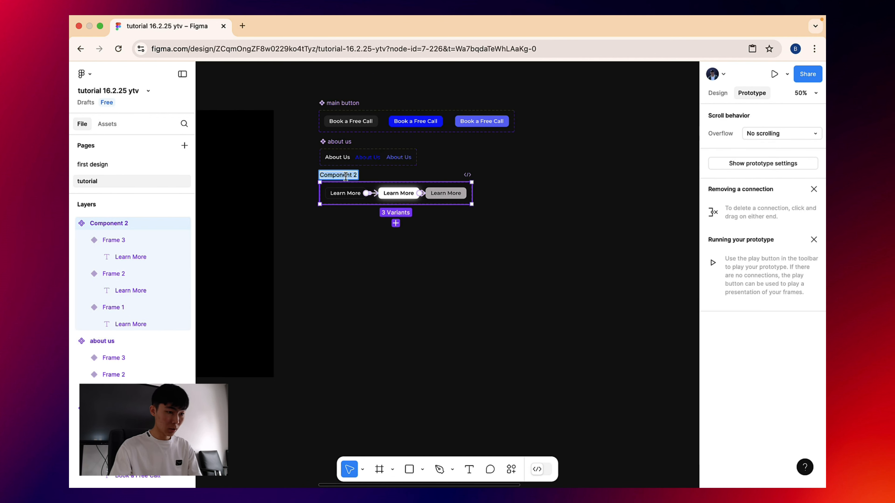
scroll(345, 181, up, 10)
scroll(351, 182, down, 10)
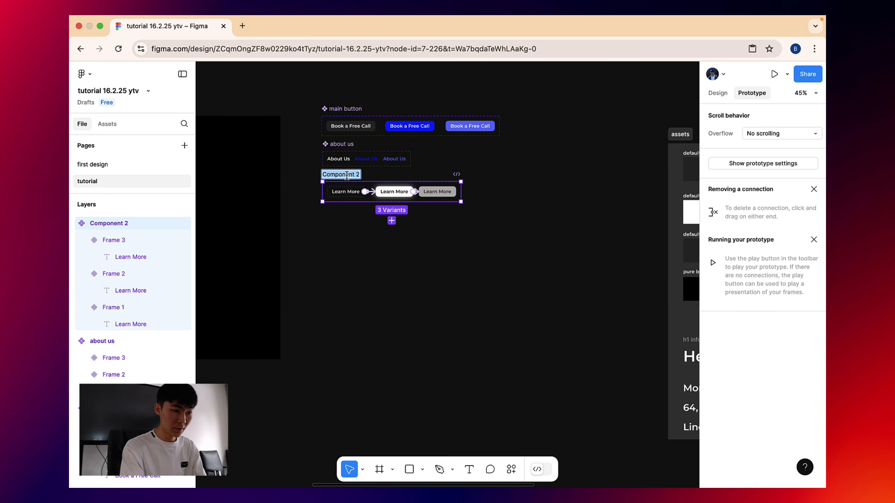
text(Secondary button)
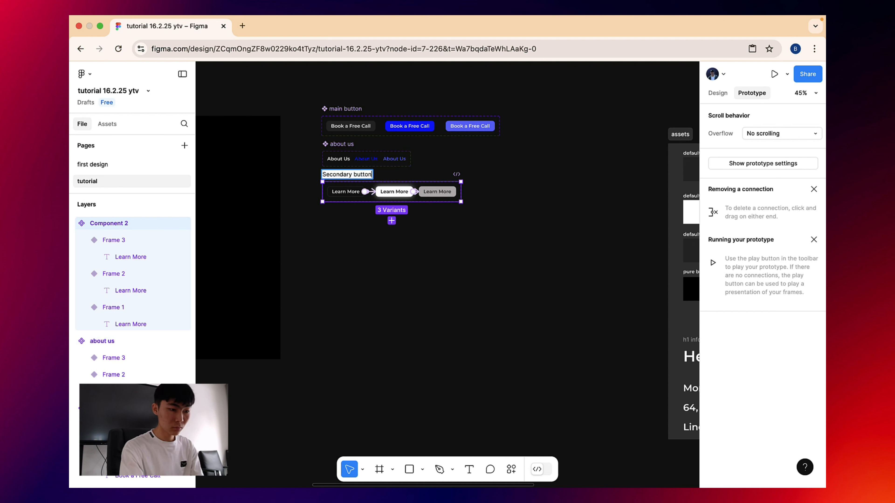
scroll(346, 176, up, 5)
click(263, 178)
Review the three rebuilt components against the colour swatches and finished components in the assets frame
scroll(265, 178, down, 7)
drag(241, 161, 275, 150)
drag(289, 101, 532, 199)
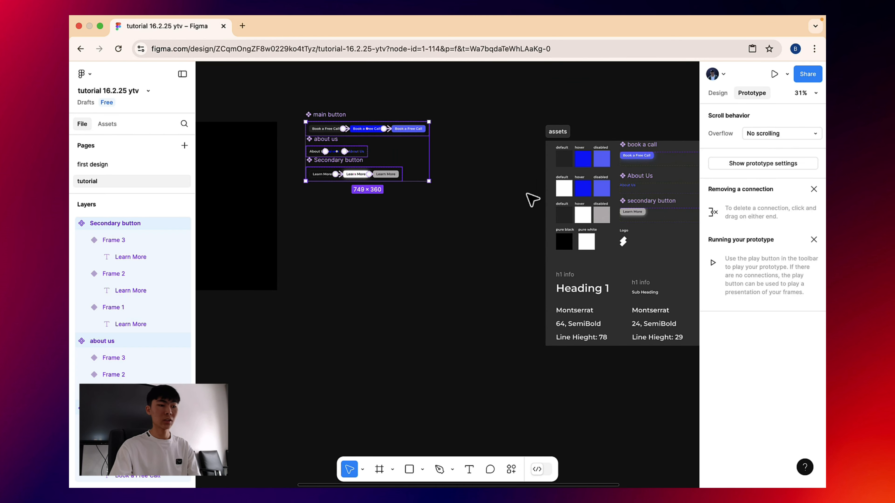
click(509, 172)
drag(497, 162, 334, 138)
scroll(408, 138, up, 5)
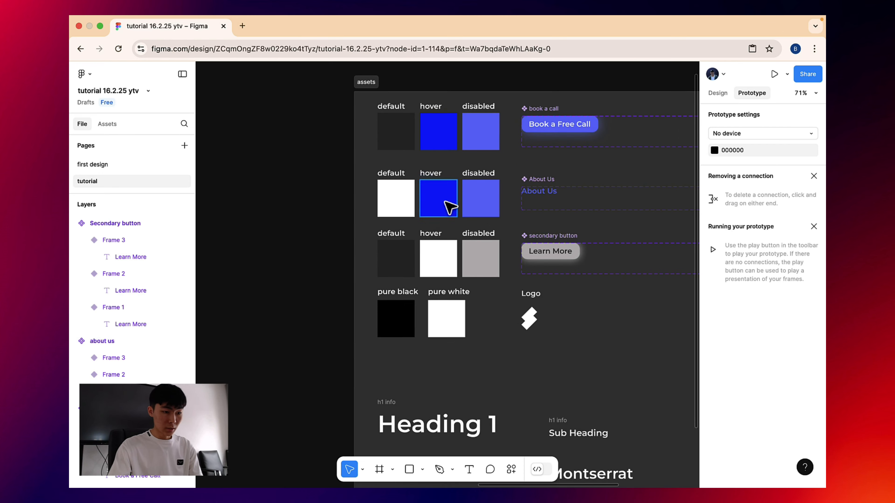
drag(475, 239, 371, 166)
click(427, 215)
click(470, 234)
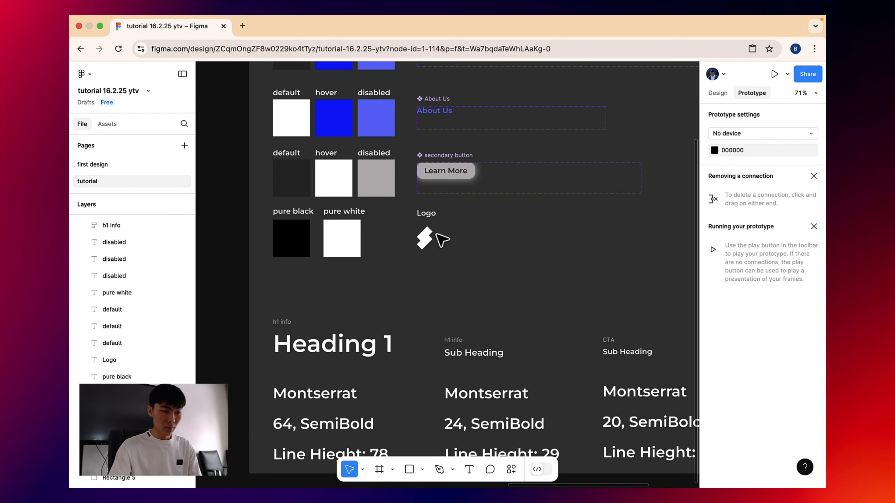
Examine the white logo and the blue-purple gradient glow component in the assets frame
click(426, 237)
right_click(426, 237)
click(578, 244)
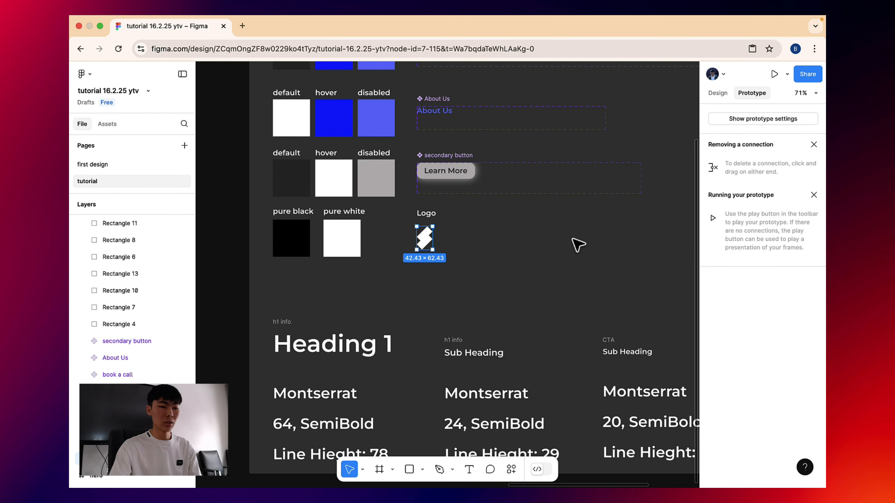
scroll(574, 243, down, 5)
scroll(488, 244, up, 5)
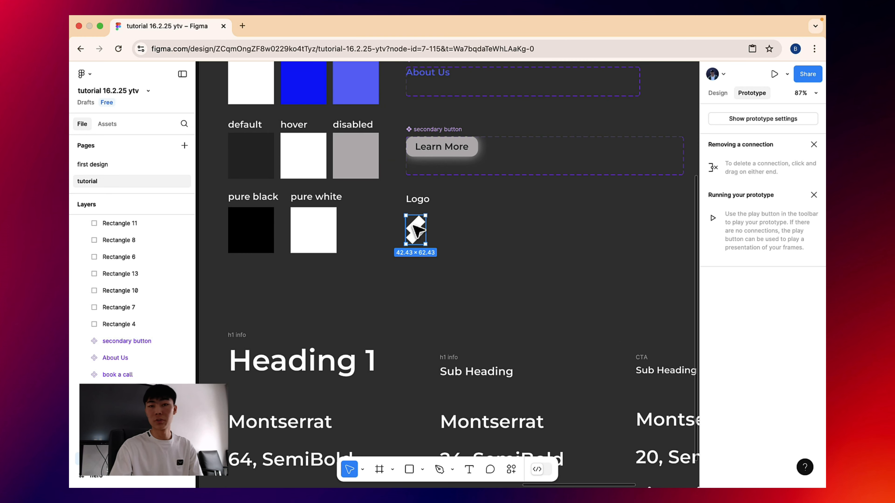
scroll(419, 233, up, 5)
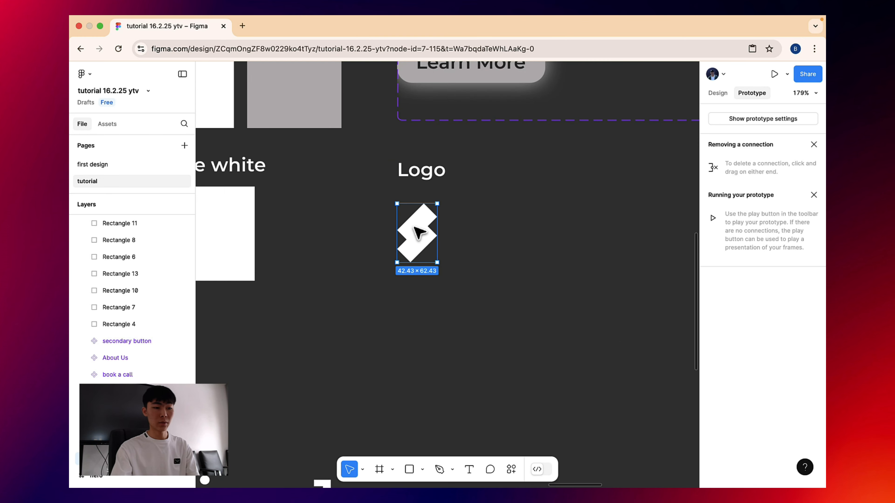
scroll(418, 234, down, 3)
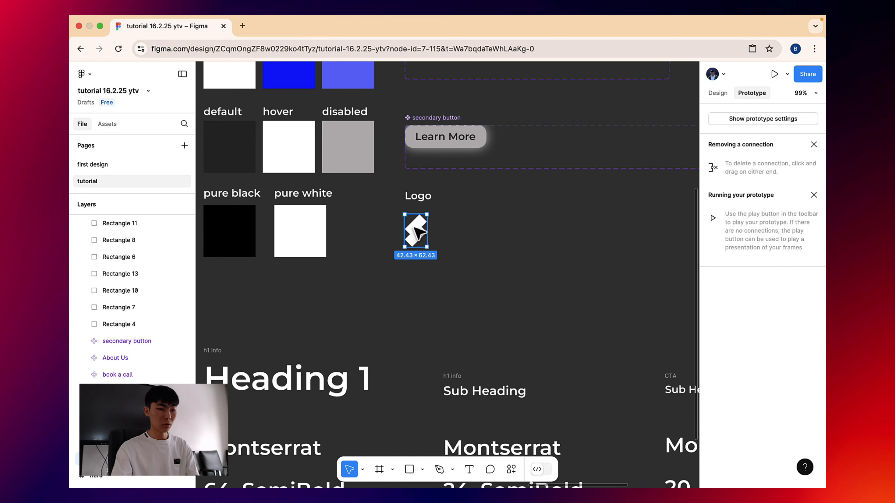
scroll(456, 220, down, 3)
scroll(456, 221, down, 3)
click(609, 148)
scroll(637, 106, up, 5)
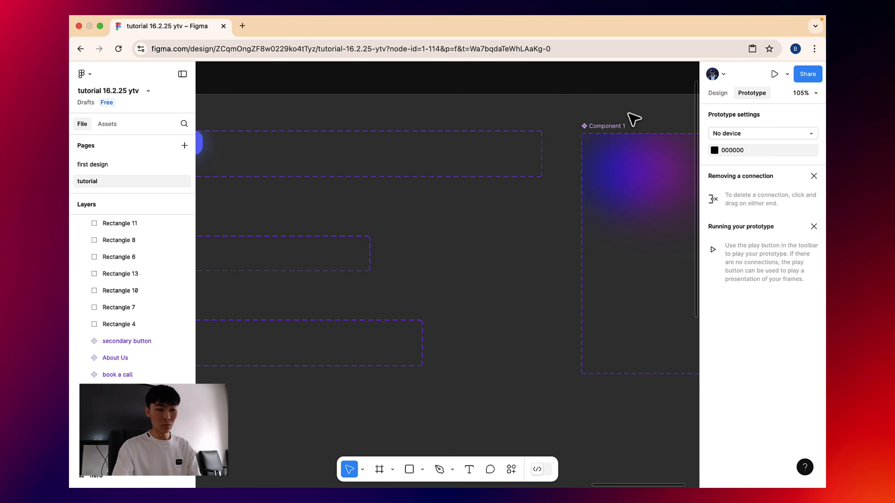
scroll(628, 112, right, 3)
click(513, 140)
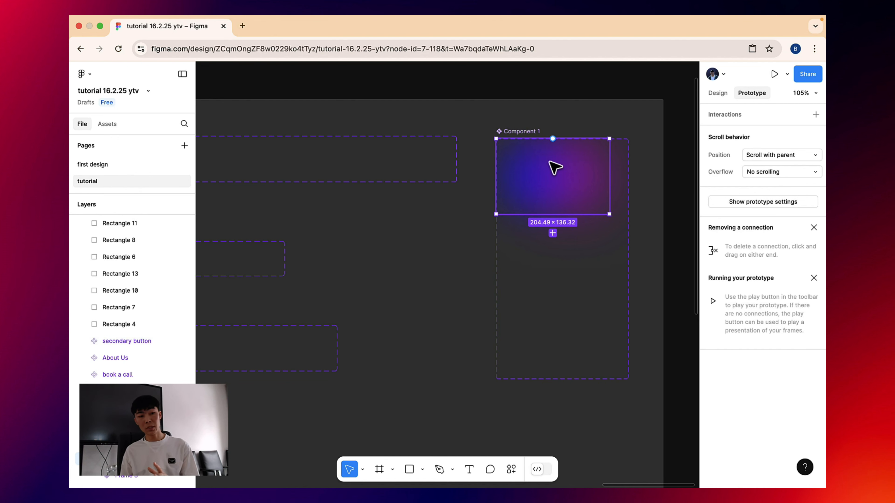
click(545, 291)
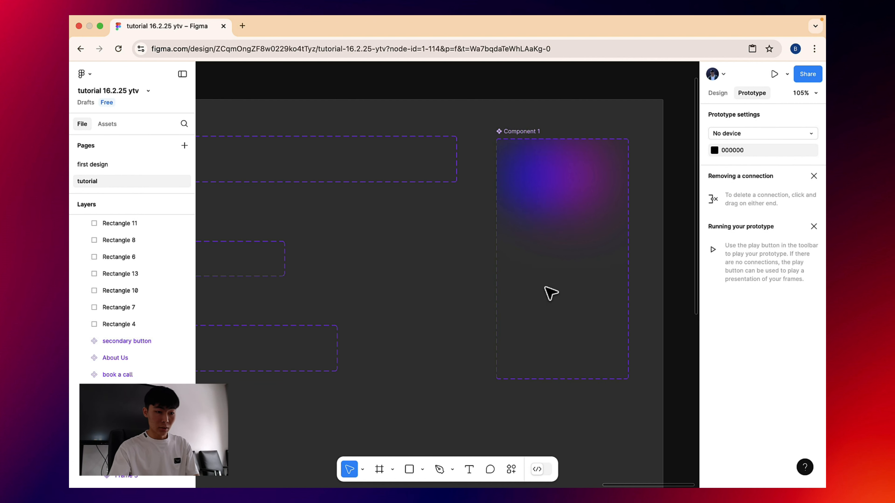
Draw a circle about 76 × 76 with the Ellipse tool in the empty canvas below the Secondary button component
scroll(545, 292, down, 5)
drag(344, 196, 590, 129)
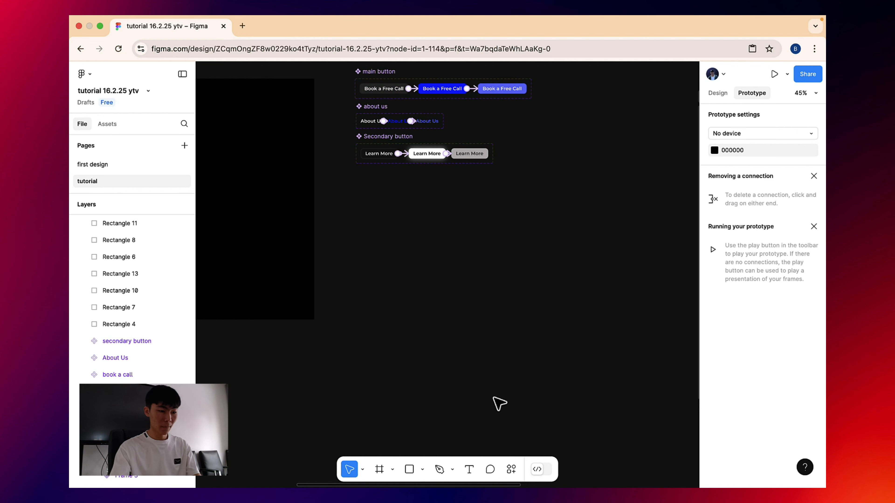
click(422, 470)
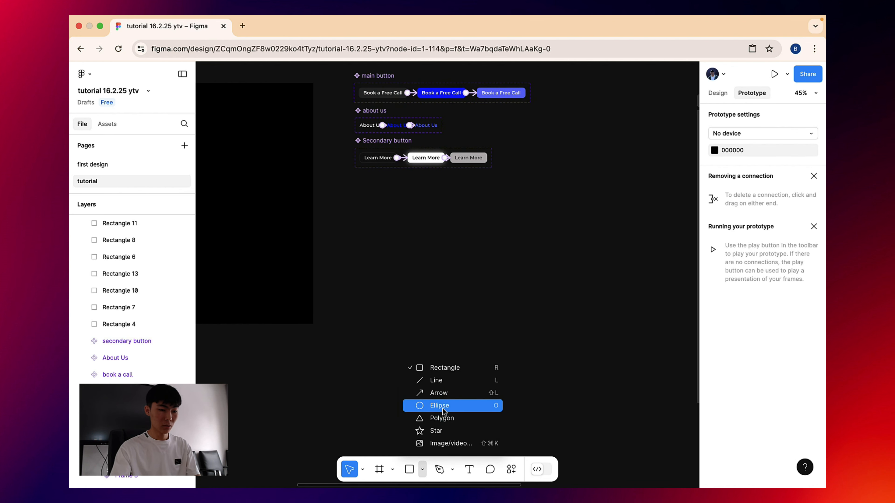
click(441, 405)
scroll(373, 197, up, 5)
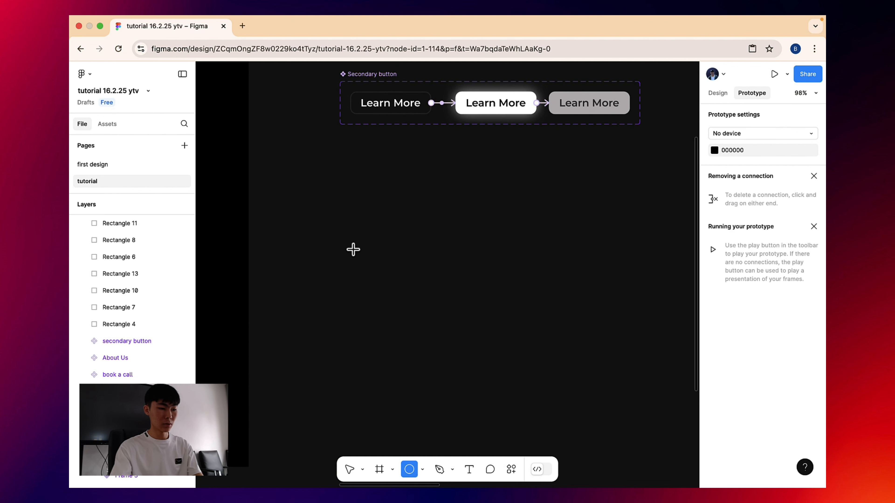
drag(325, 203, 362, 223)
mouse_move(316, 236)
mouse_down()
mouse_move(341, 238)
mouse_move(330, 236)
mouse_up()
Inspect the design properties of the gradient glow inside Component 1 in the assets frame
scroll(401, 232, down, 10)
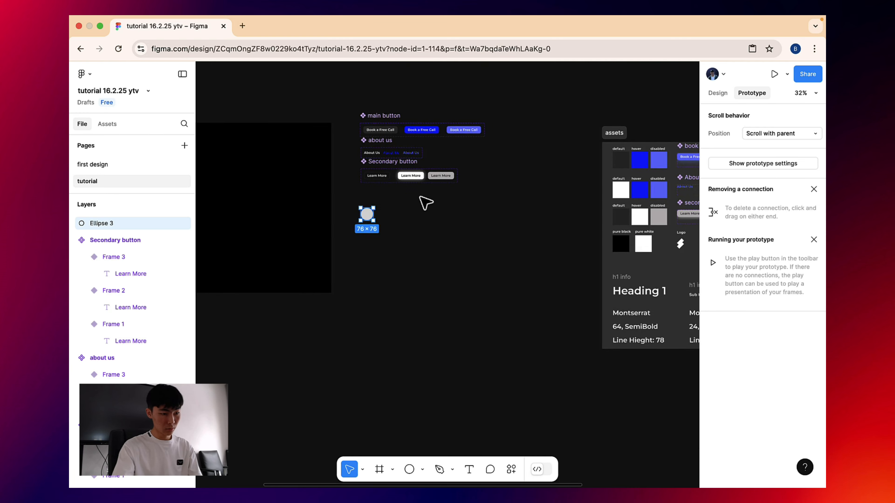
scroll(424, 203, right, 10)
scroll(406, 179, right, 15)
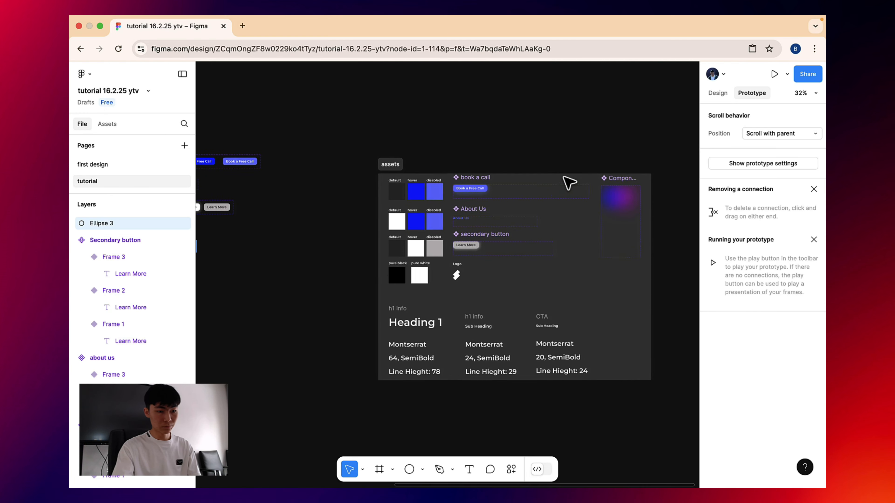
scroll(602, 192, up, 5)
double_click(586, 190)
click(718, 93)
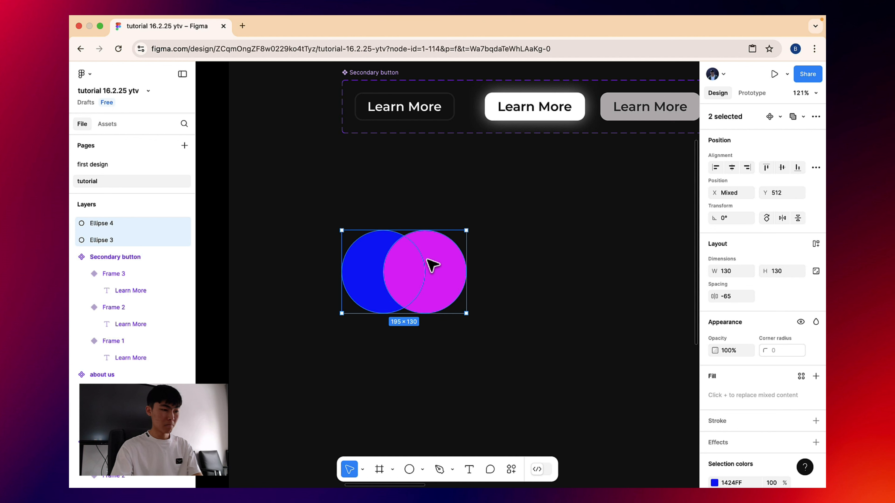
Wrap the overlapping blue and magenta circles together in a new frame
right_click(424, 257)
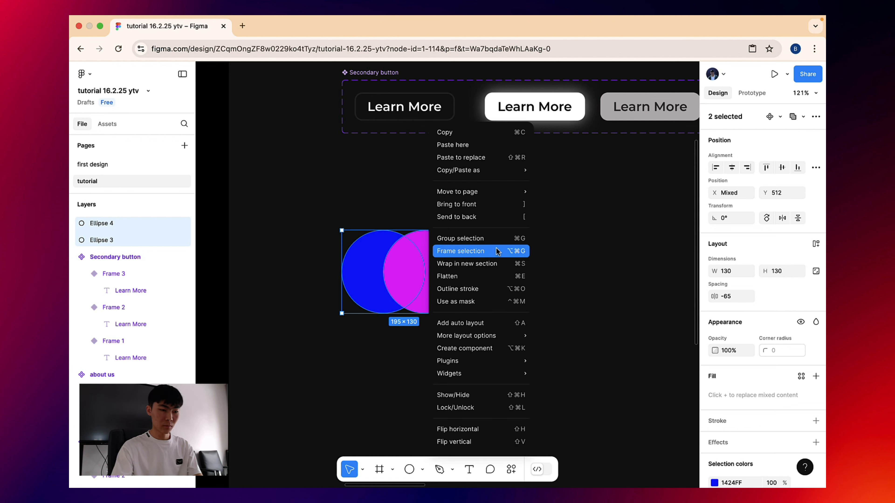
click(468, 256)
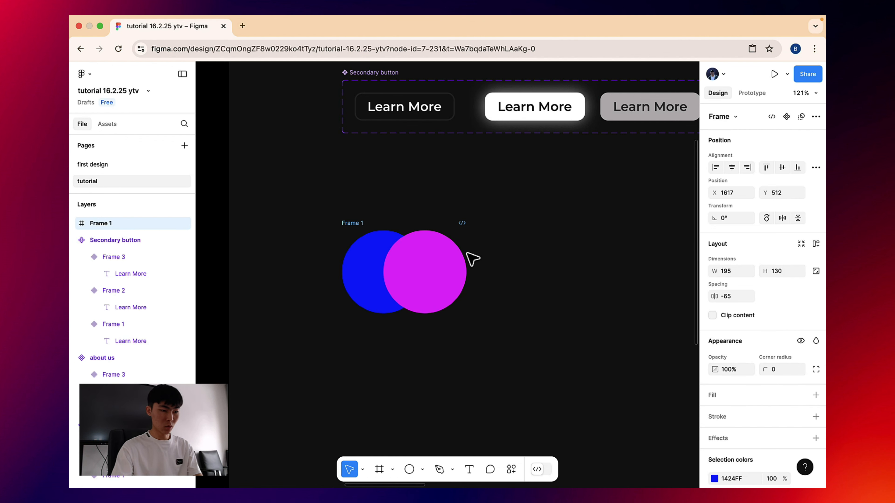
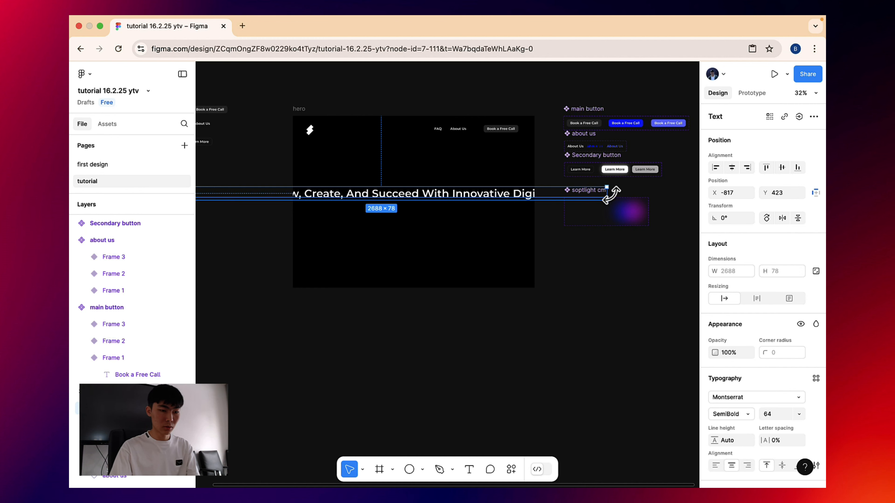
Narrow the hero heading's text box to about 1306 px wide so the heading wraps onto three lines
drag(606, 193, 488, 184)
Add a second copy of the "Empowering You To Grow, Create, And Succeed With Innovative Digital Solutions." heading below the original on the first design page
click(102, 165)
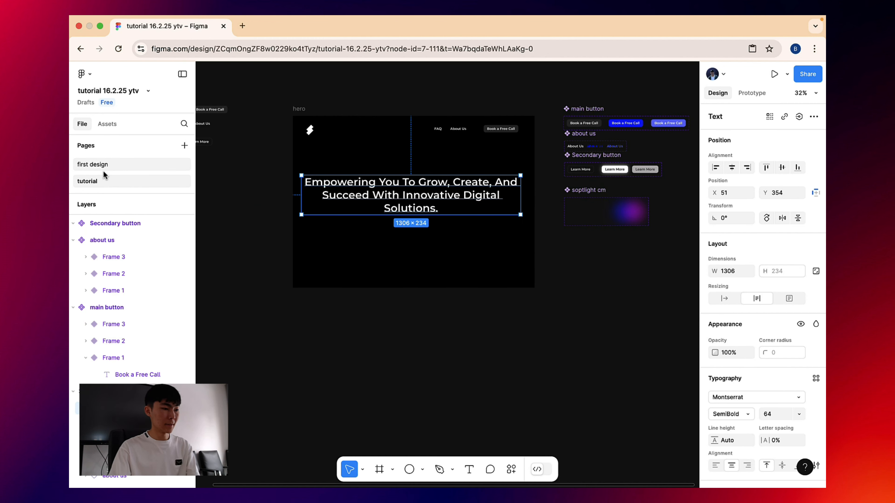
double_click(420, 187)
text(Empowering You To Grow, Create, And Succeed With Innovative Digital Solutions.)
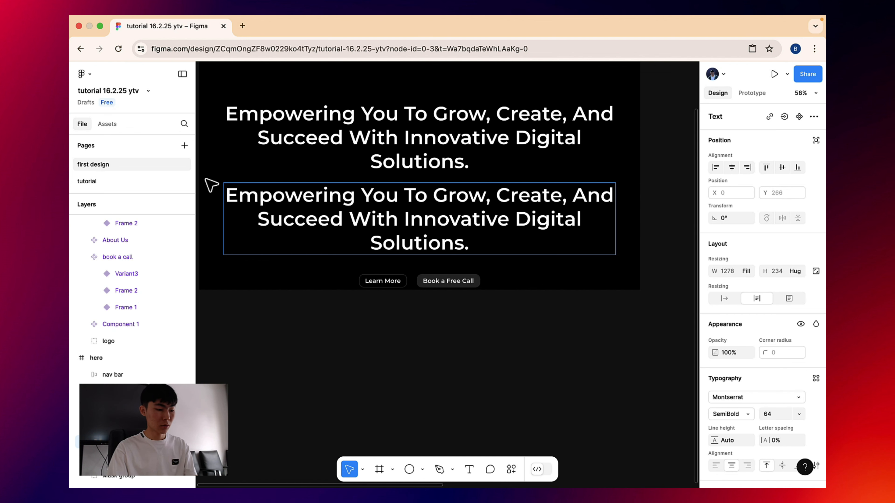
Undo the second heading copy and add the "Elevate Your Online Experience" subheading below the hero heading on the tutorial page
key(super+z)
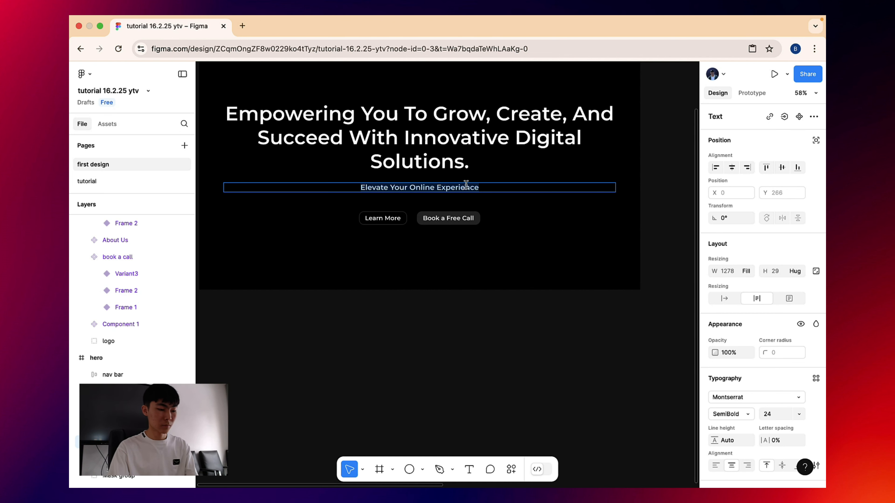
click(181, 179)
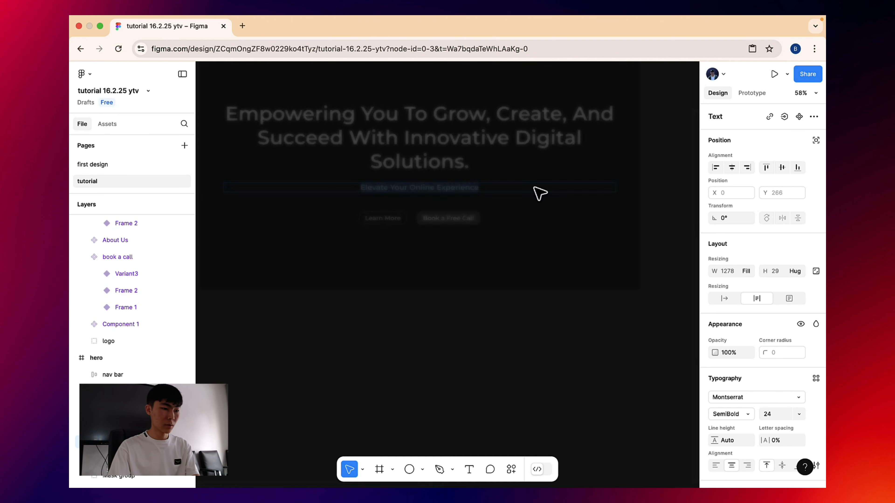
key(super+v)
Copy the "Book a Free Call" main button instance that sits outside the hero frame
scroll(412, 198, up, 4)
click(343, 90)
key(super+v)
key(super+z)
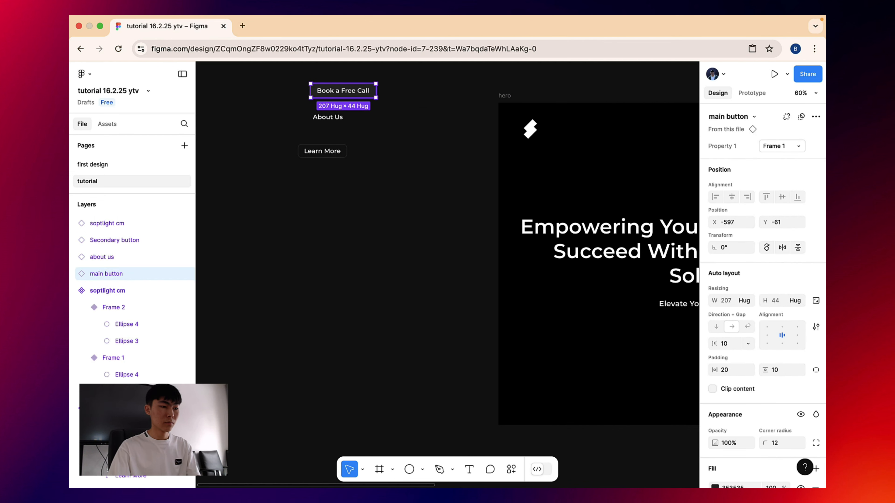
right_click(370, 91)
click(398, 98)
scroll(420, 77, right, 2)
scroll(570, 244, right, 5)
scroll(571, 243, down, 3)
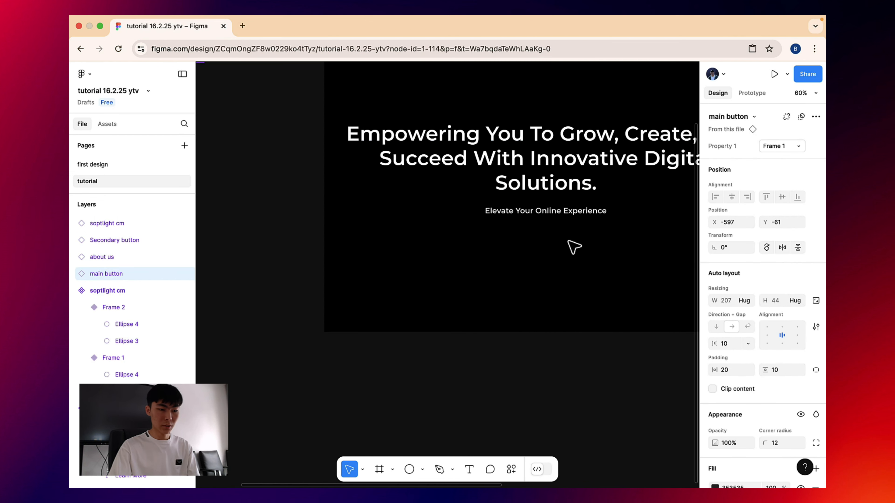
click(601, 243)
right_click(571, 260)
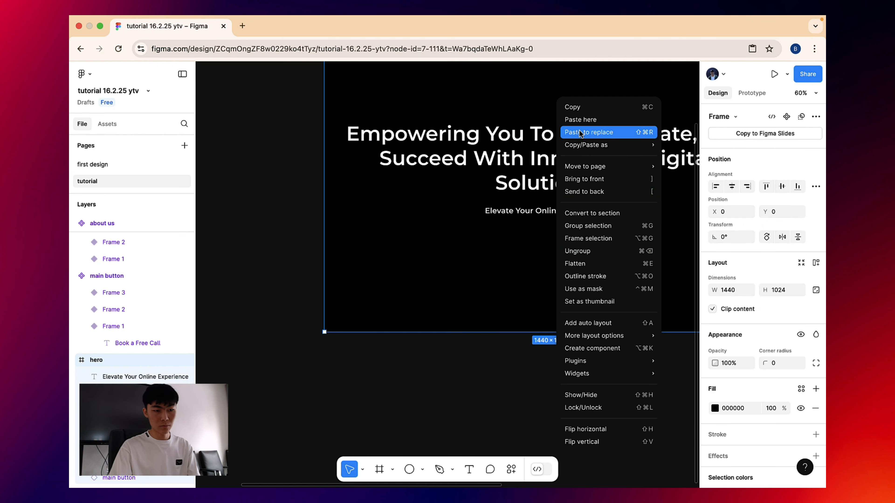
click(592, 88)
key(super+z)
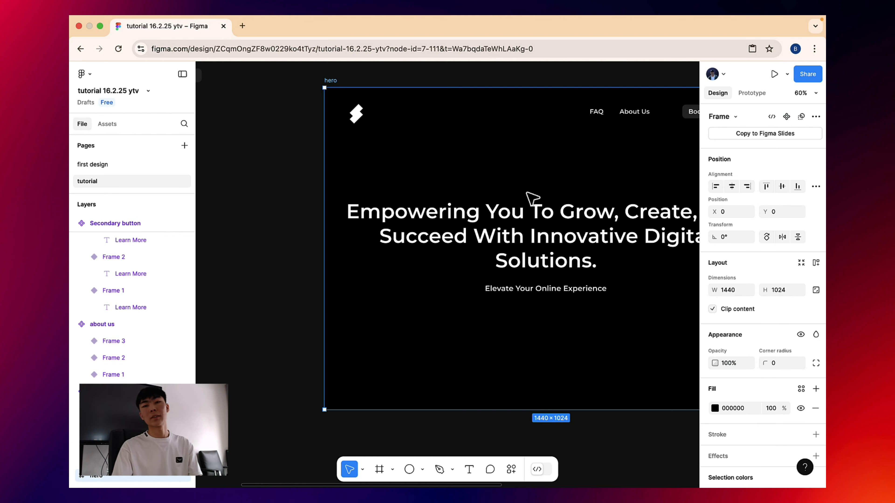
Paste the main button instance into the hero frame below the subheading, at about X 774, Y 742
scroll(482, 291, right, 3)
scroll(481, 292, down, 2)
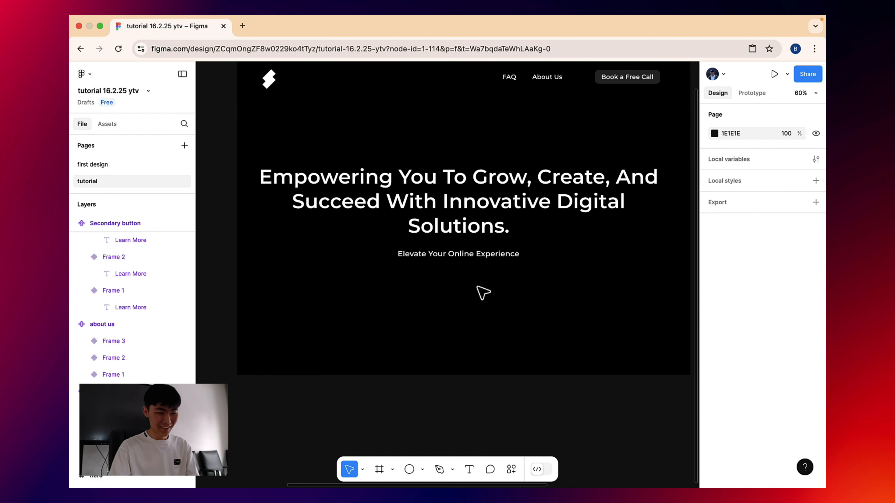
right_click(486, 291)
click(507, 120)
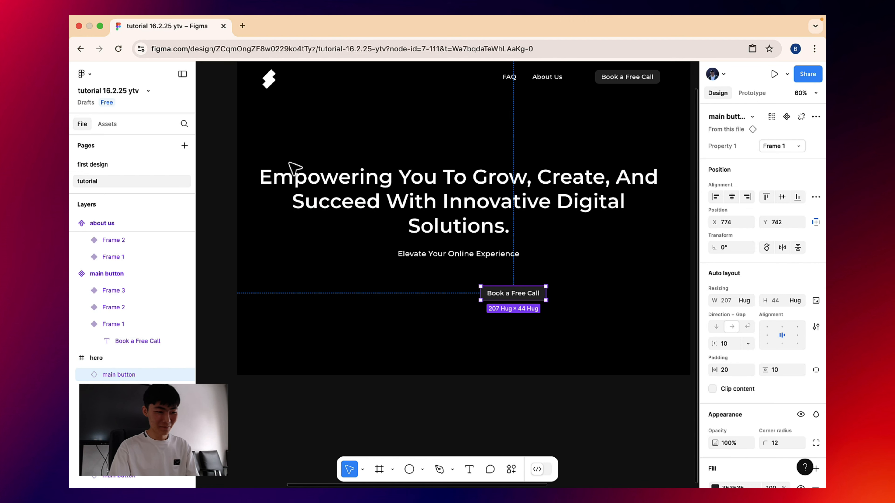
Copy the "Learn More" Secondary button instance and place it just before "Book a Free Call" in the hero's lower button row
scroll(493, 230, left, 5)
scroll(493, 230, up, 2)
click(337, 172)
right_click(337, 172)
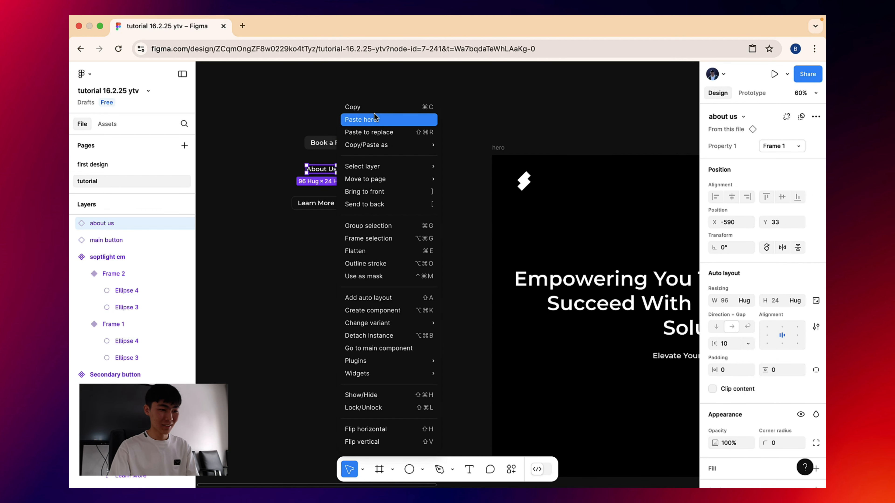
click(307, 204)
right_click(307, 205)
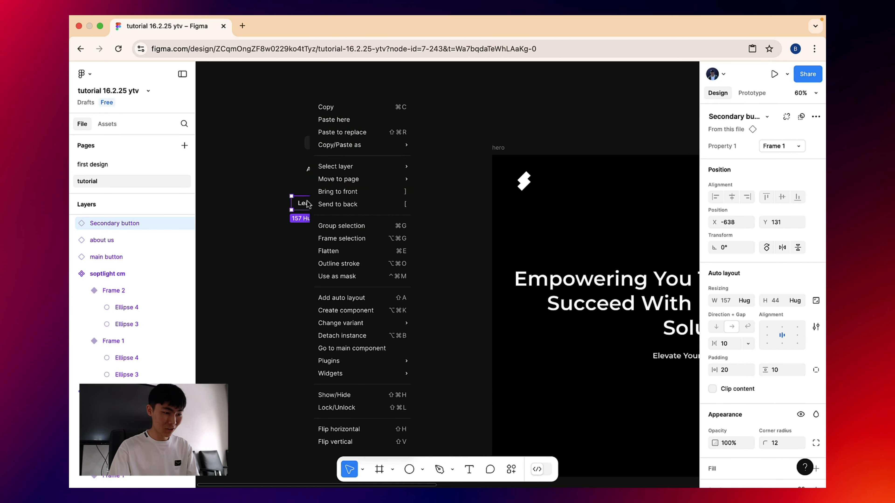
click(345, 110)
Examine the auto layout of the heading frame and the button row in the first design, comparing them with the tutorial hero
click(92, 165)
drag(650, 94, 659, 175)
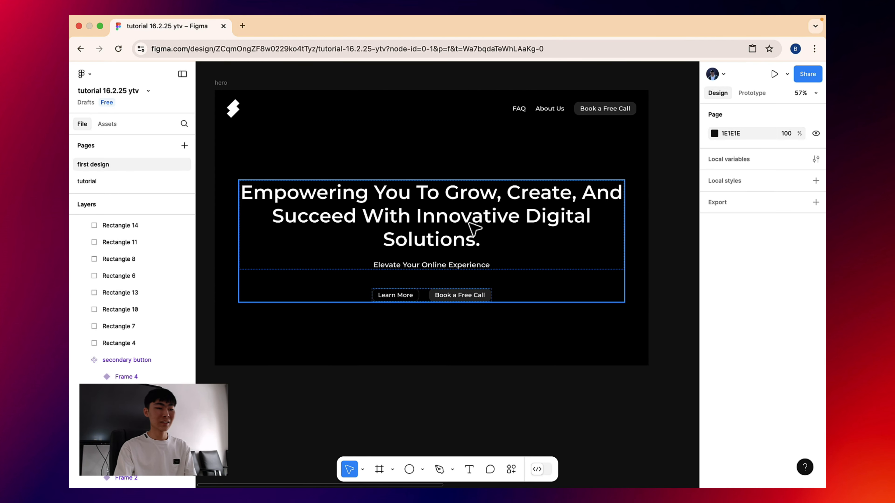
double_click(474, 229)
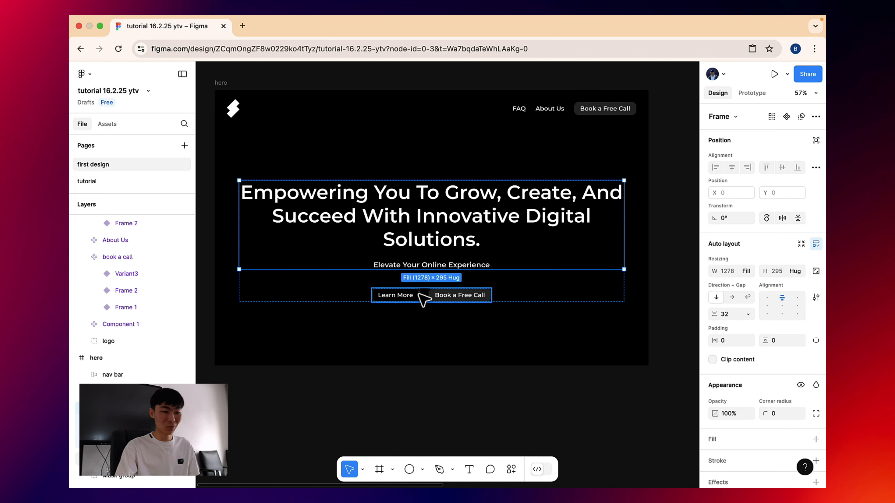
click(425, 300)
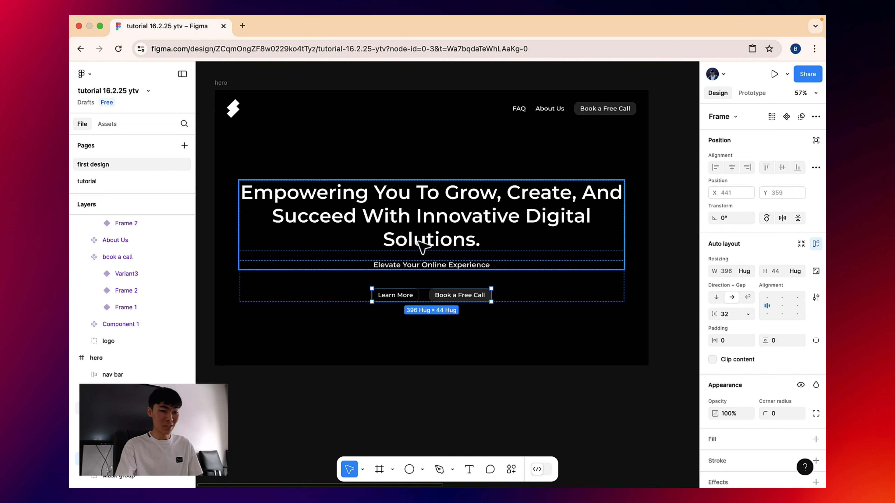
click(87, 181)
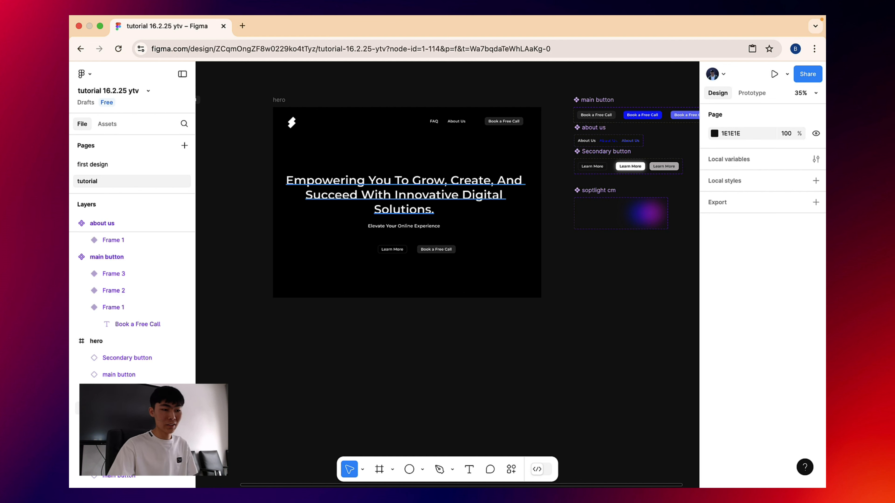
drag(255, 144, 347, 141)
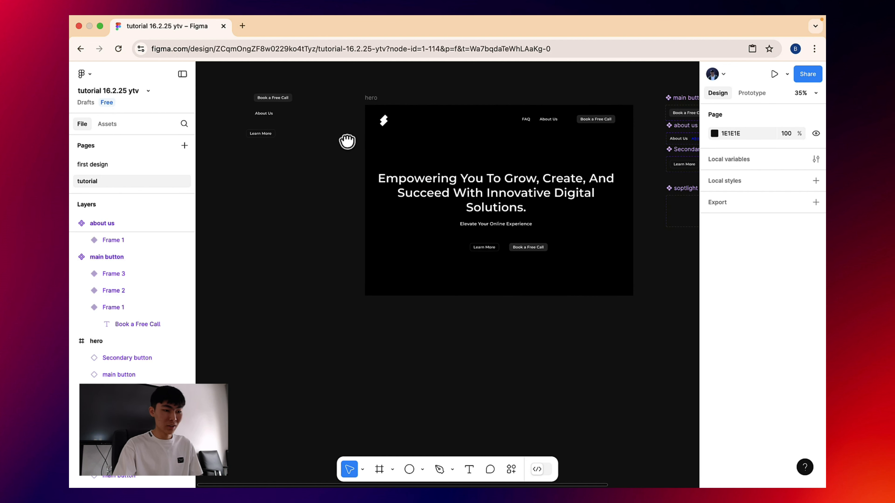
Inspect the width and height of the mask group behind the hero heading on the first design page
click(106, 165)
click(259, 170)
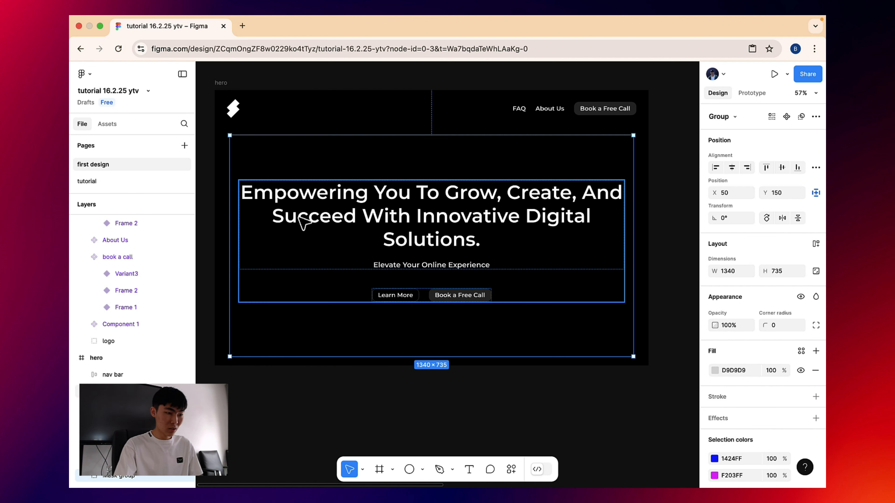
click(731, 272)
click(784, 271)
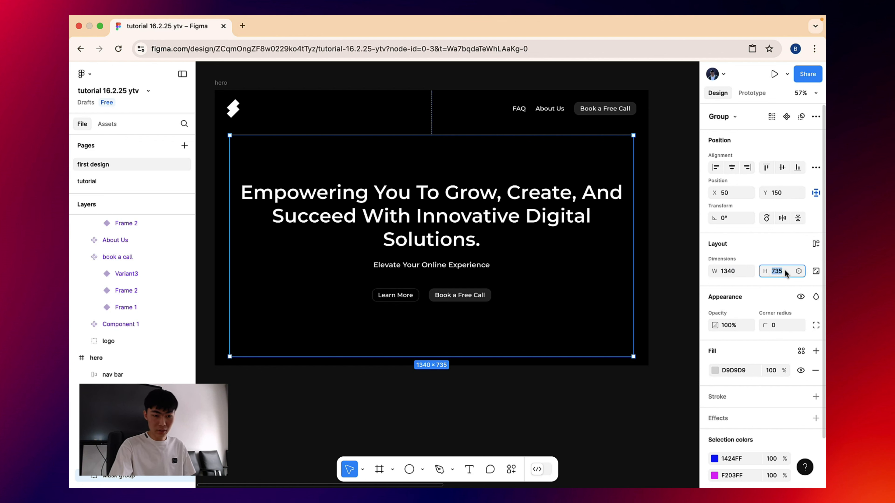
click(744, 272)
click(735, 271)
click(735, 272)
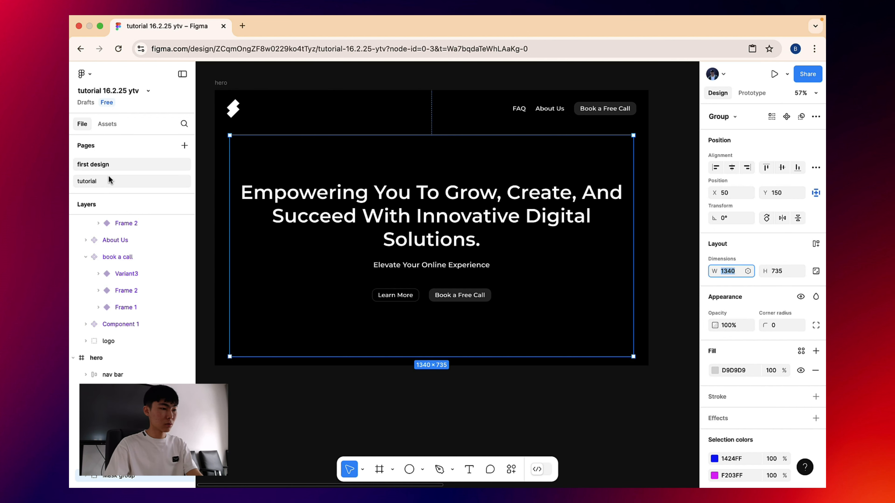
Add a rectangle below the hero frame on the tutorial page and size it to 1340 × 735
click(159, 181)
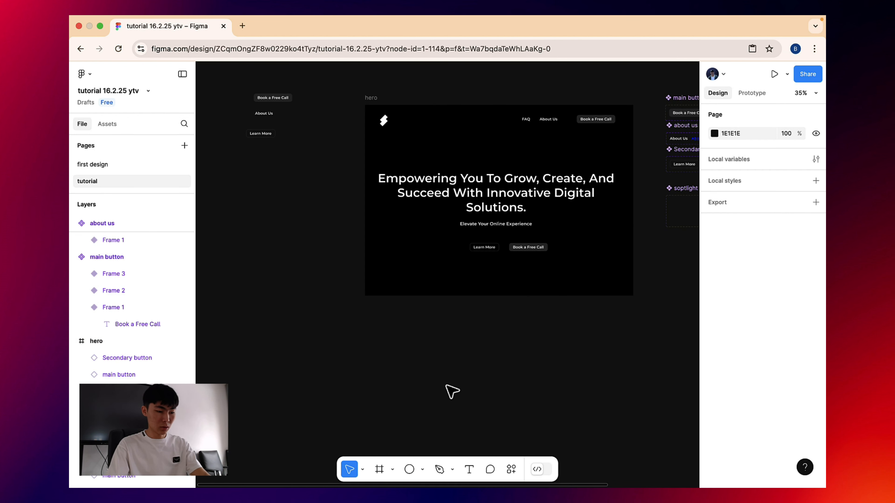
key(r)
click(420, 332)
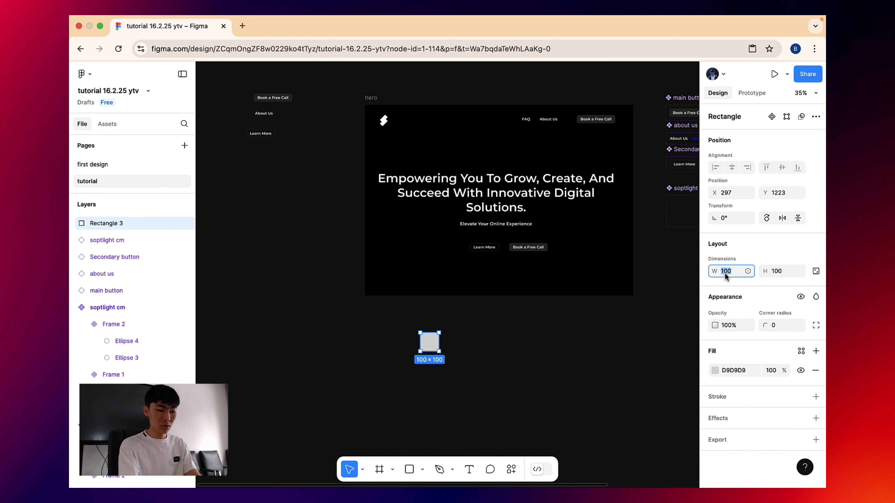
text(1340)
key(Tab)
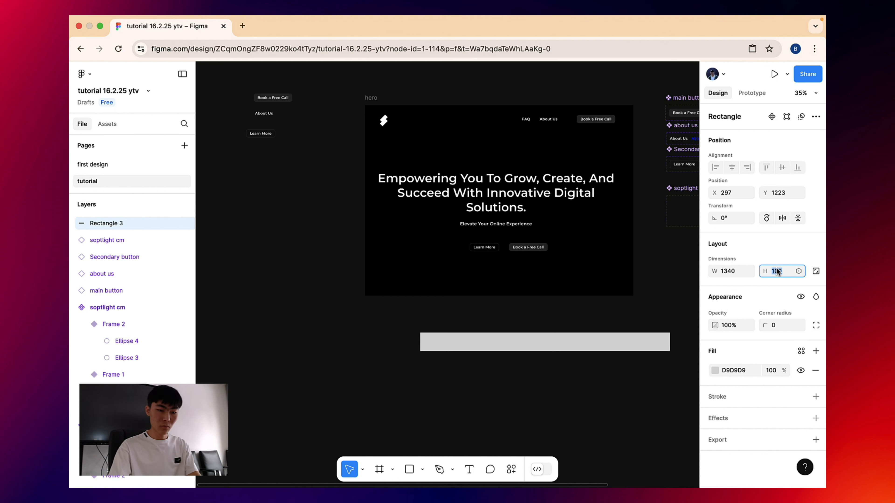
text(73)
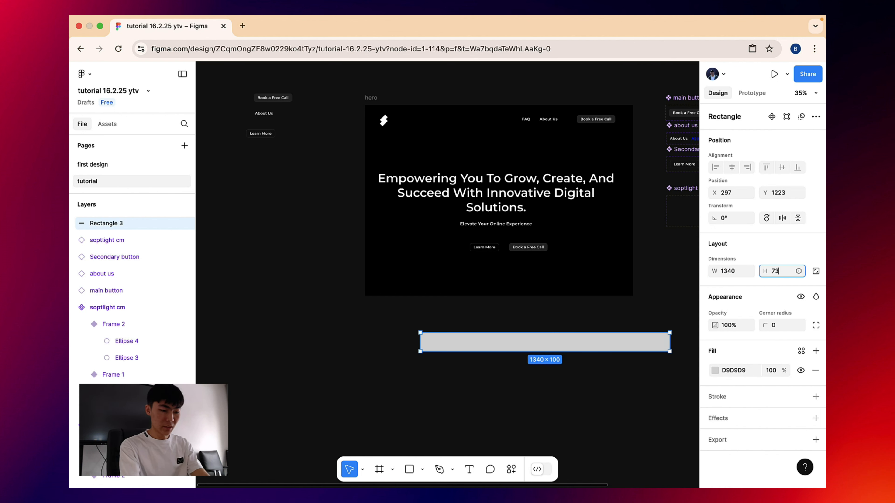
text(5)
key(Return)
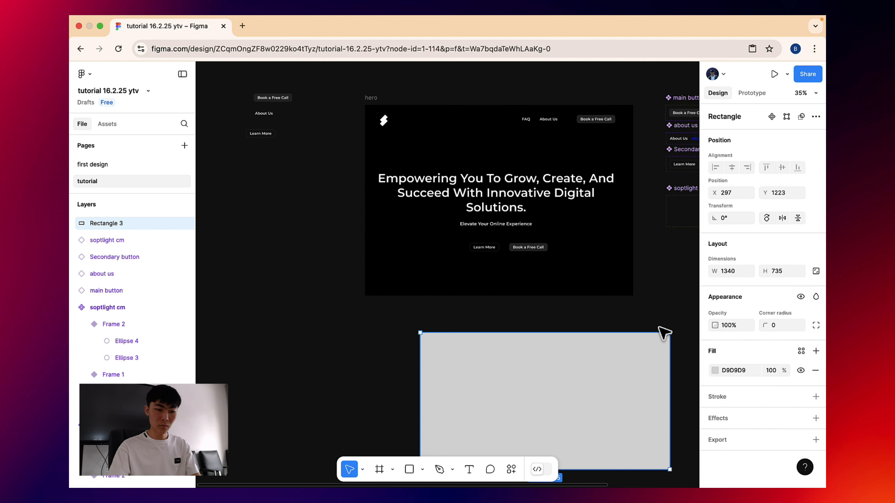
Move the rectangle so it is centred beneath the hero frame, at X 50, Y 1189
drag(610, 325, 573, 260)
drag(497, 296, 455, 292)
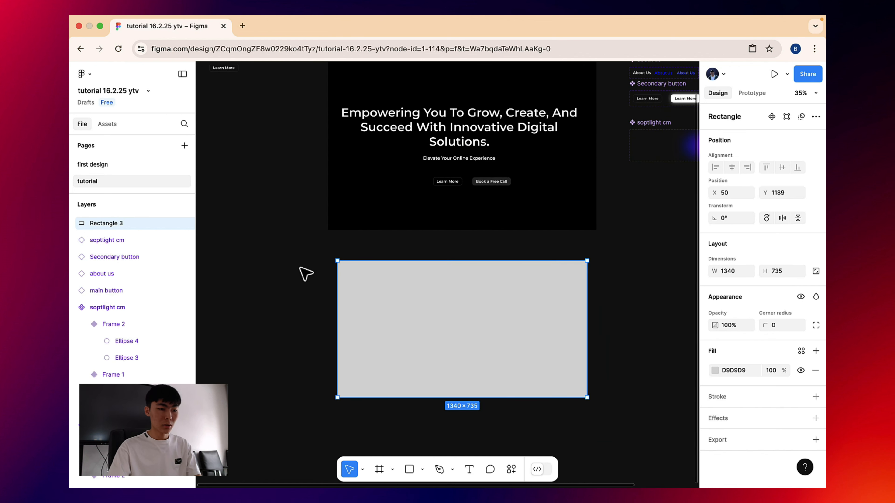
click(256, 280)
drag(255, 279, 282, 277)
Move the soptlight cm instance onto the upper-left area of the grey rectangle
click(253, 141)
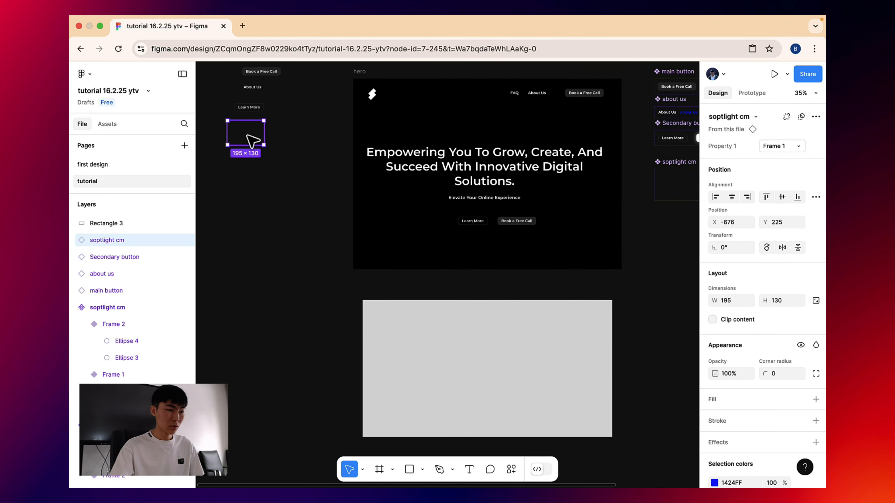
drag(247, 135, 405, 320)
scroll(387, 316, up, 5)
scroll(405, 320, down, 5)
Move the rectangle and the soptlight cm instance together into the hero frame, with the rectangle at X 50, Y 144
click(482, 337)
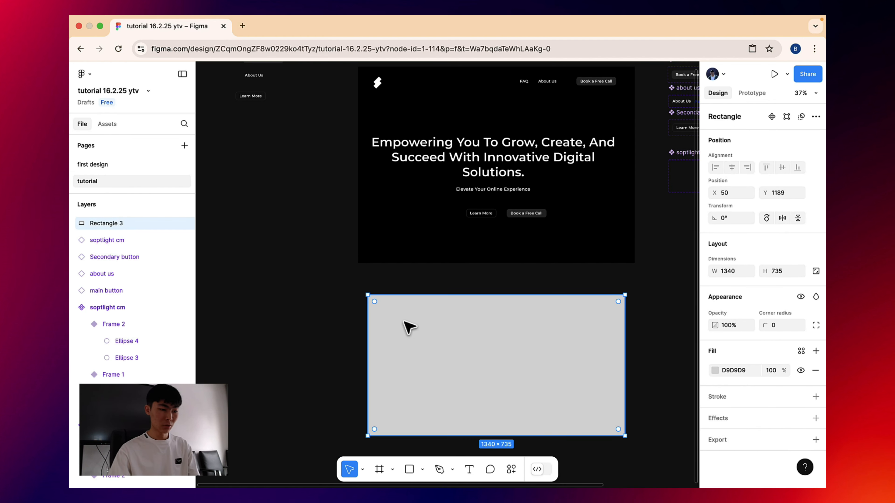
drag(324, 287, 499, 218)
scroll(515, 373, up, 2)
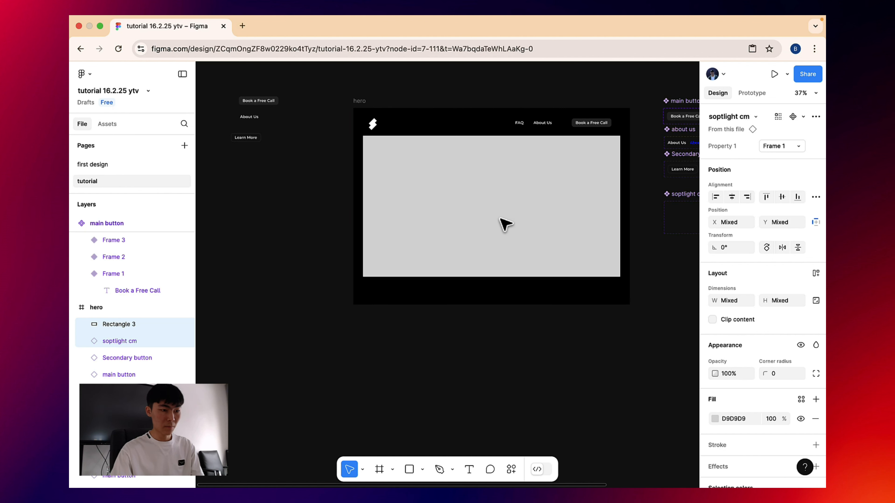
Lower the grey rectangle's opacity to 78%
scroll(442, 199, up, 5)
scroll(438, 194, up, 1)
click(642, 192)
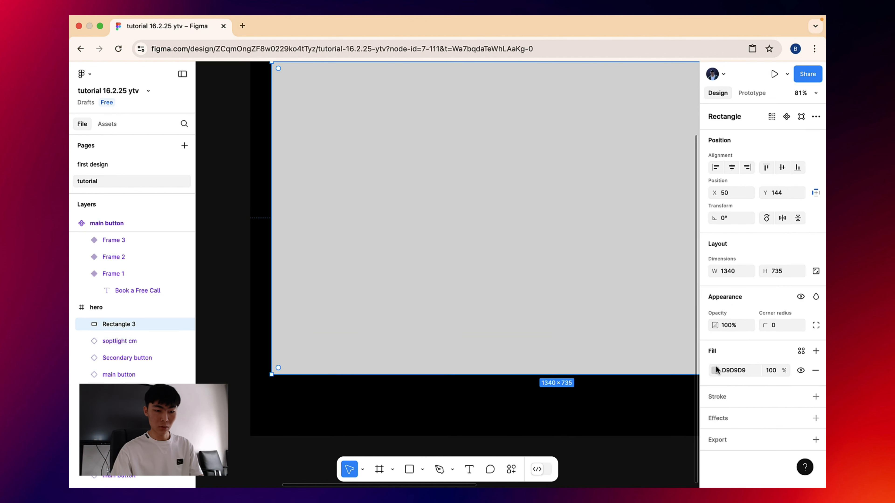
drag(715, 325, 690, 328)
scroll(623, 275, down, 3)
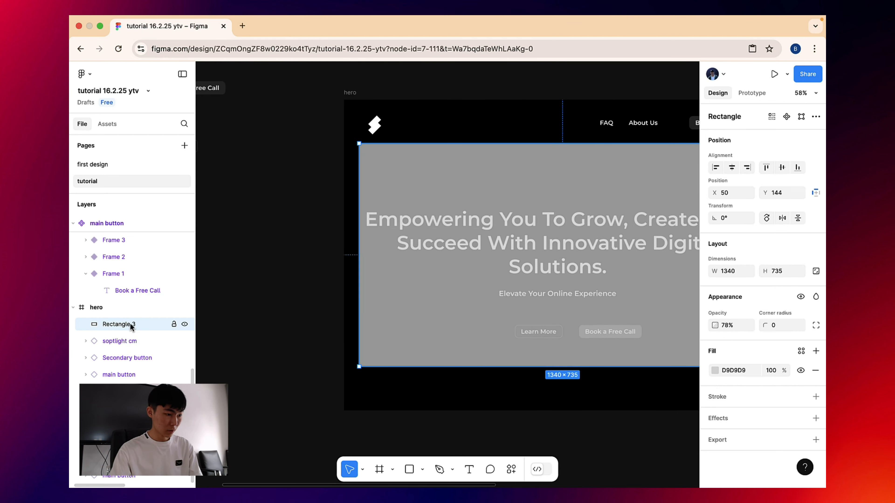
Position the soptlight cm instance at X 131, Y 213 and duplicate it in an evenly spaced row ending at X 1035
click(125, 340)
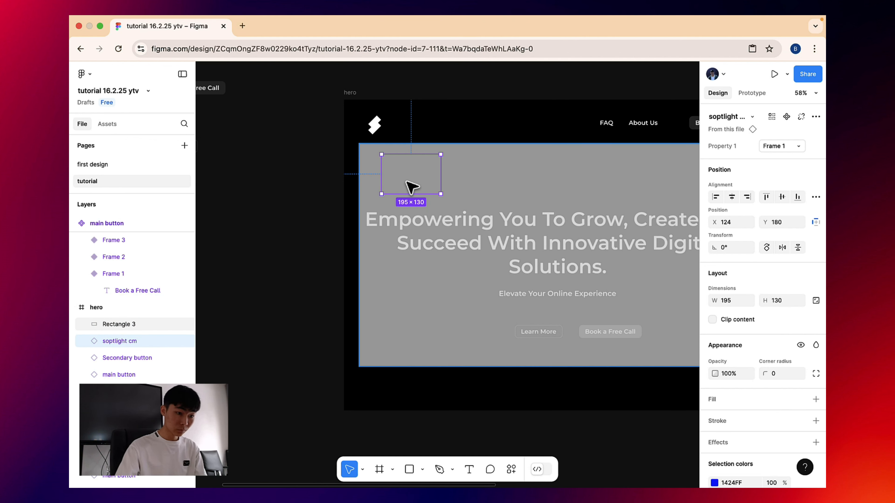
drag(407, 185, 412, 190)
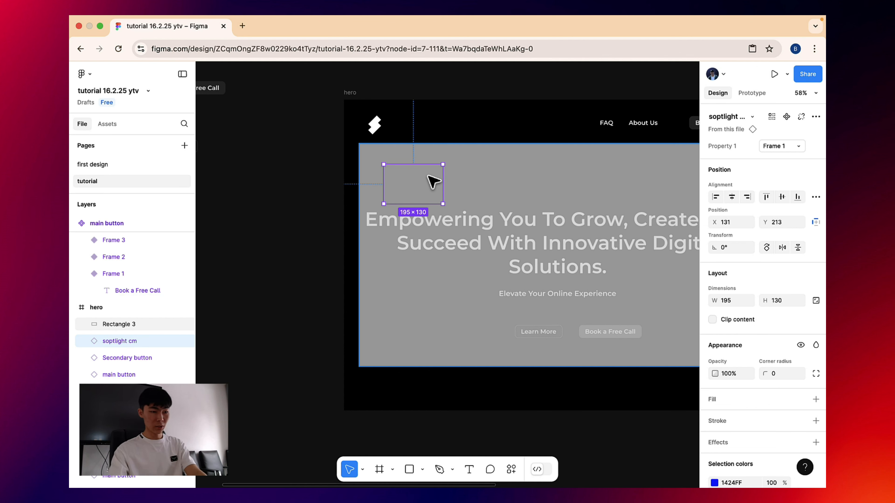
drag(413, 179, 448, 179)
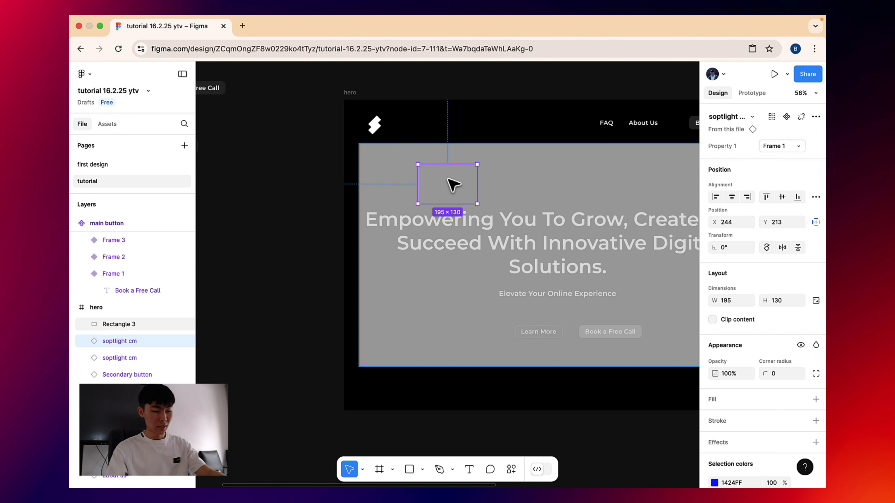
key(super+d)
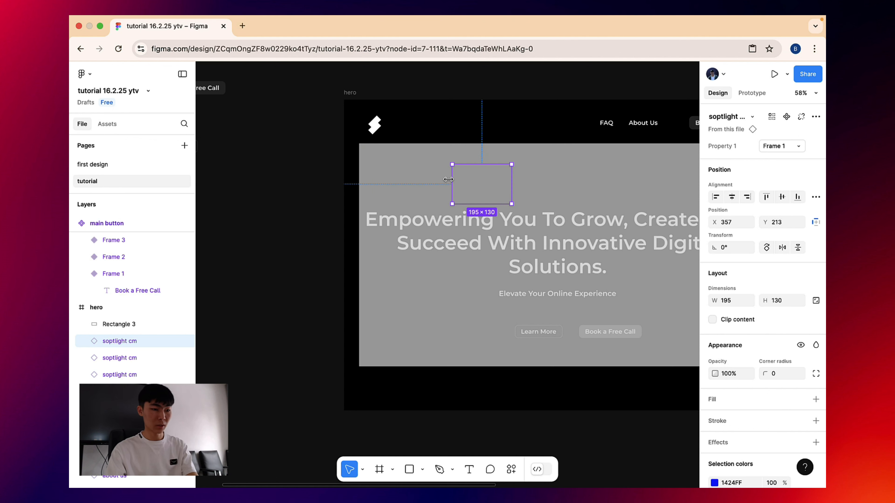
key(super+d)
key(super+d)
key(super+d)
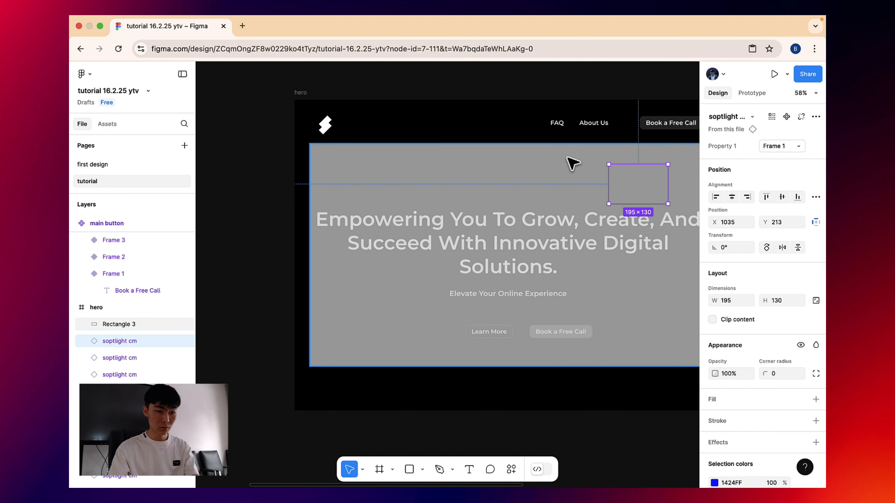
Move the Rectangle 3 layer beneath all the soptlight cm instances in the hero frame's layer order
click(314, 180)
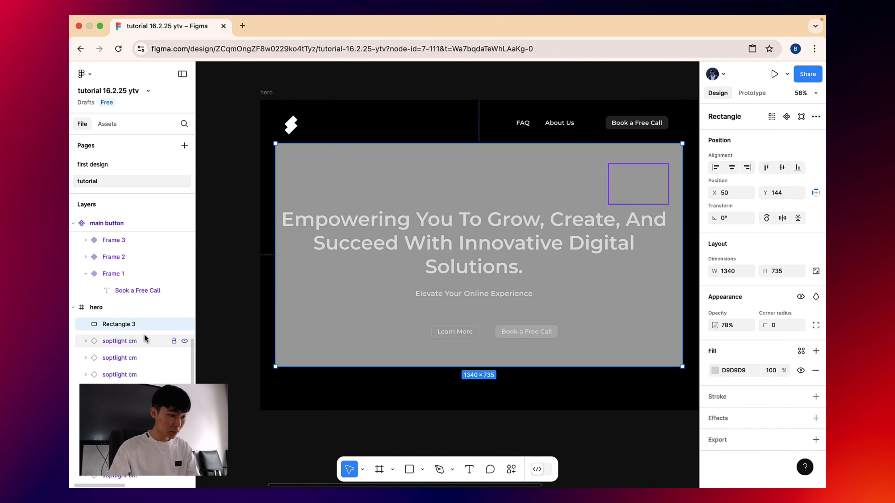
scroll(148, 328, up, 4)
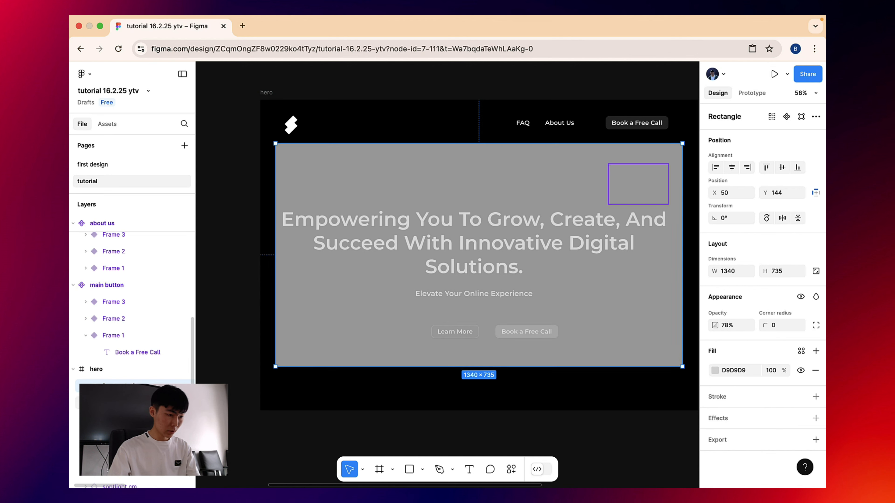
scroll(134, 310, down, 6)
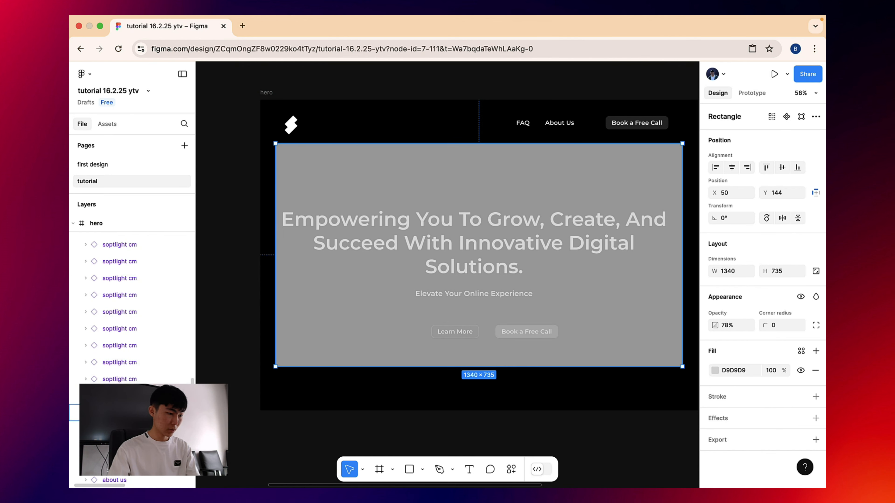
drag(134, 398, 134, 387)
click(308, 188)
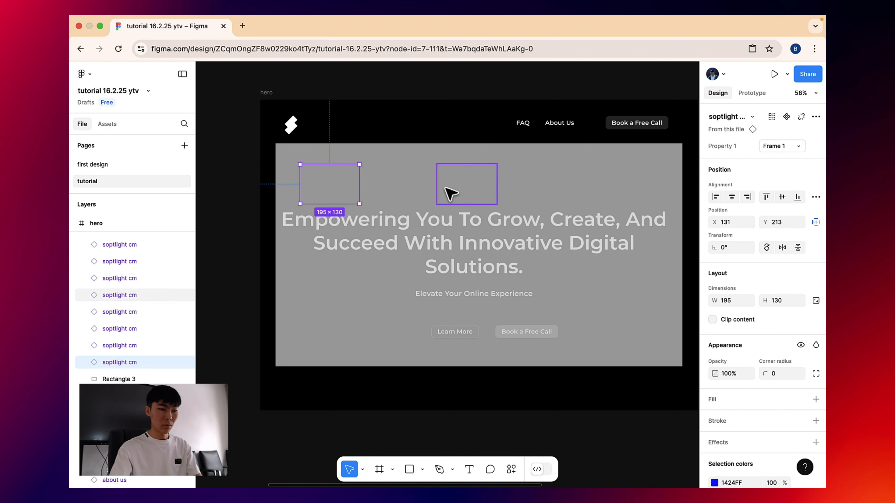
Select every soptlight cm instance in the row and duplicate the whole row downward to Y 278
scroll(119, 316, down, 2)
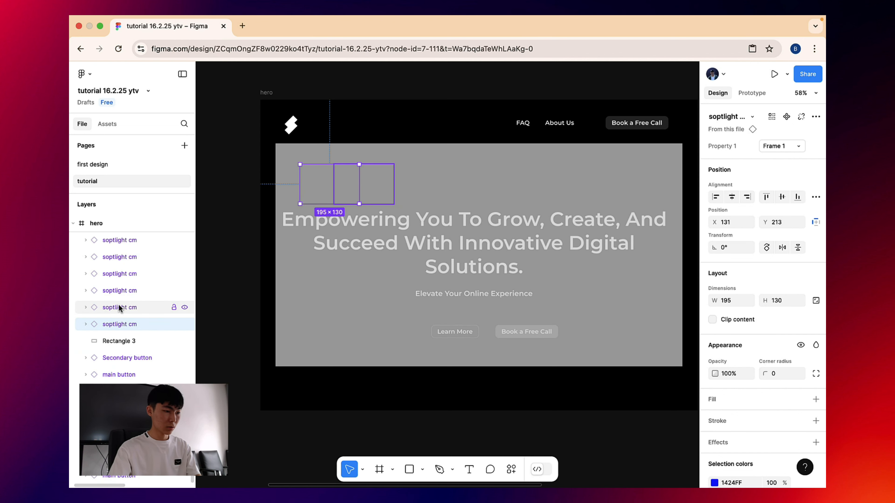
click(119, 270)
scroll(120, 269, up, 4)
click(120, 267)
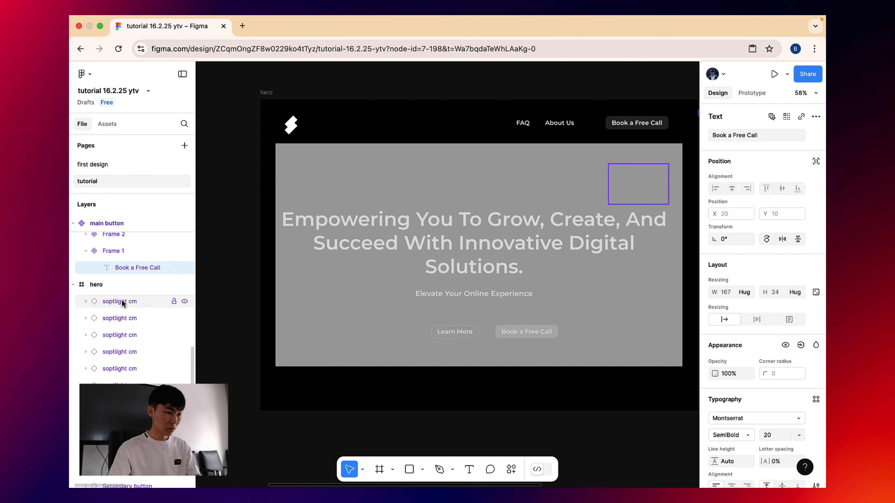
click(122, 301)
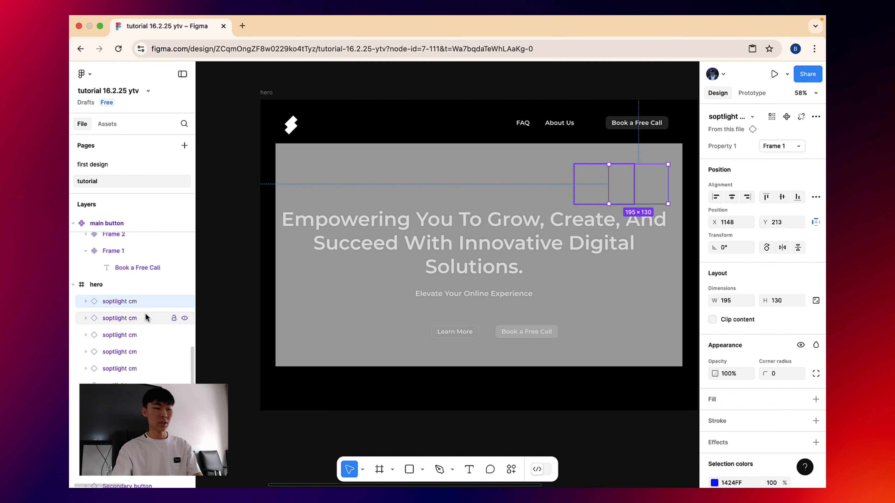
scroll(145, 313, down, 4)
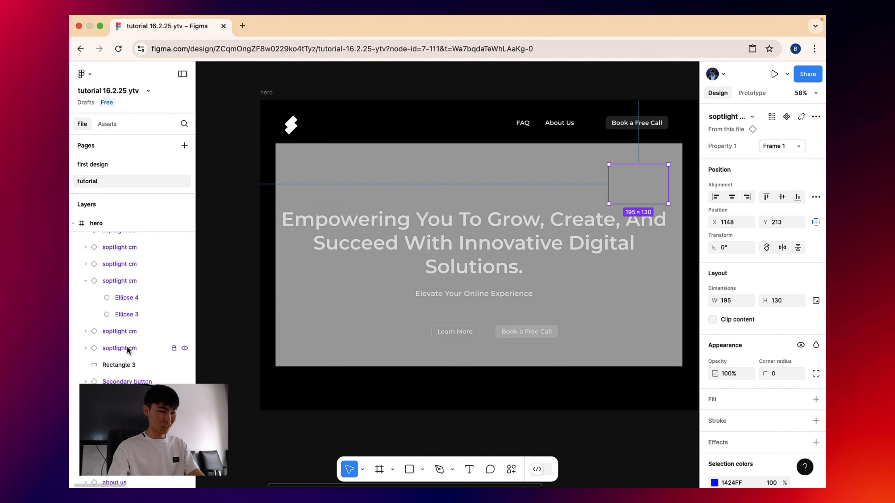
shift+click(128, 350)
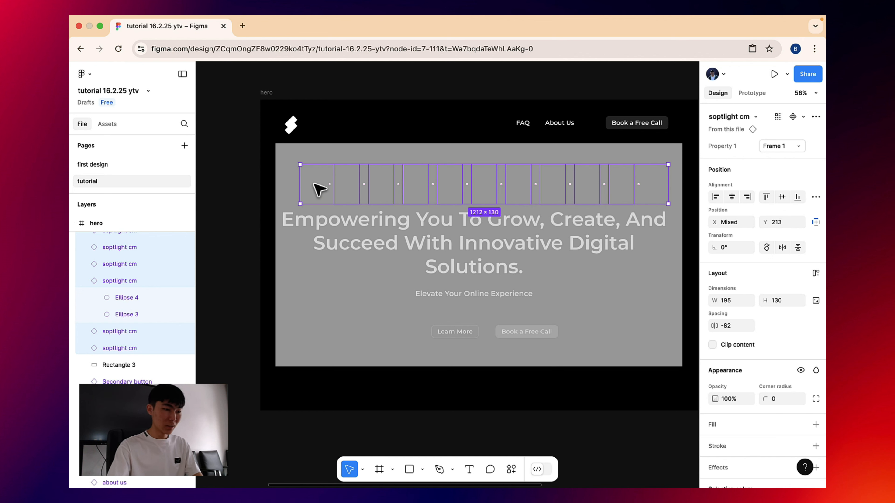
right_click(318, 172)
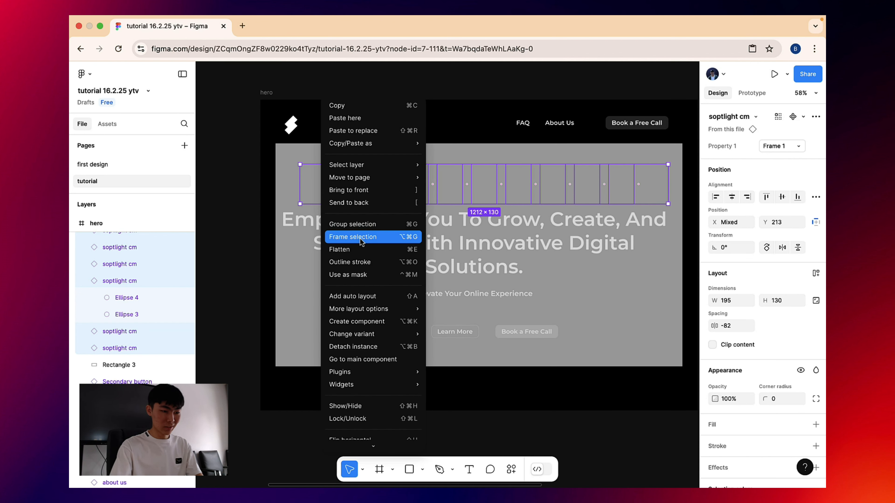
click(302, 175)
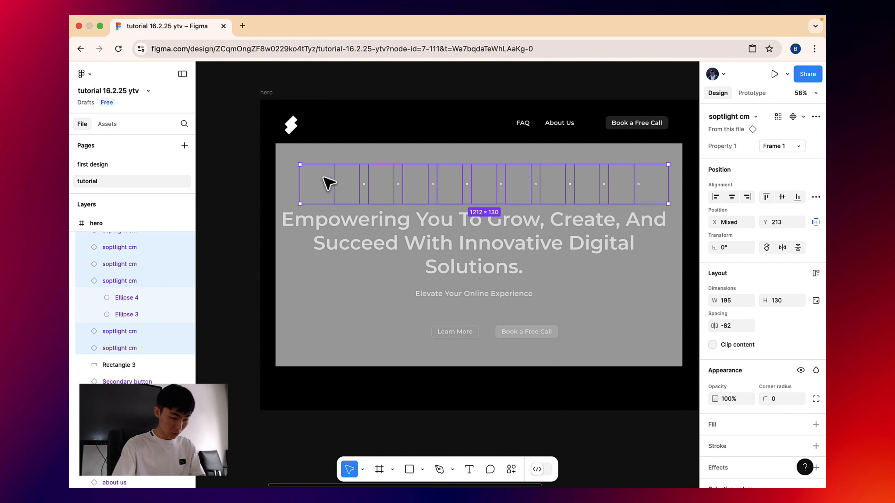
drag(326, 184, 330, 203)
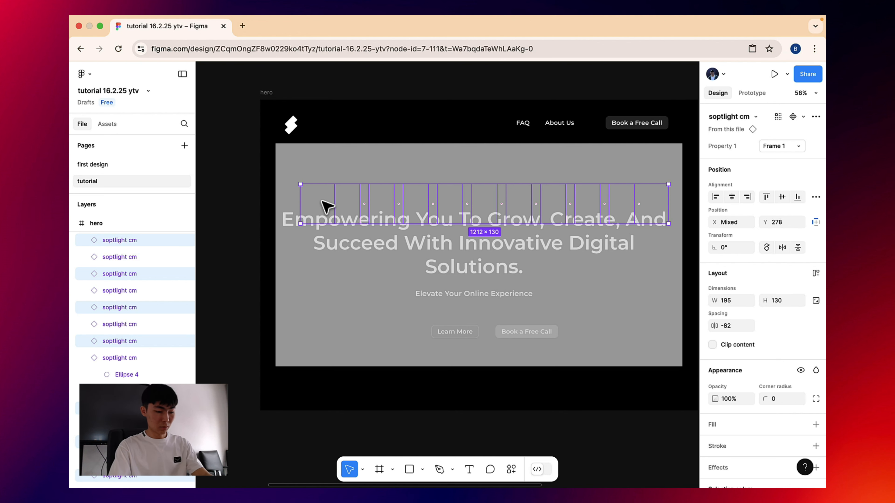
Repeat the row duplication four times at the same vertical spacing, with the last row at Y 538
key(super+d)
key(super+d)
key(super+d)
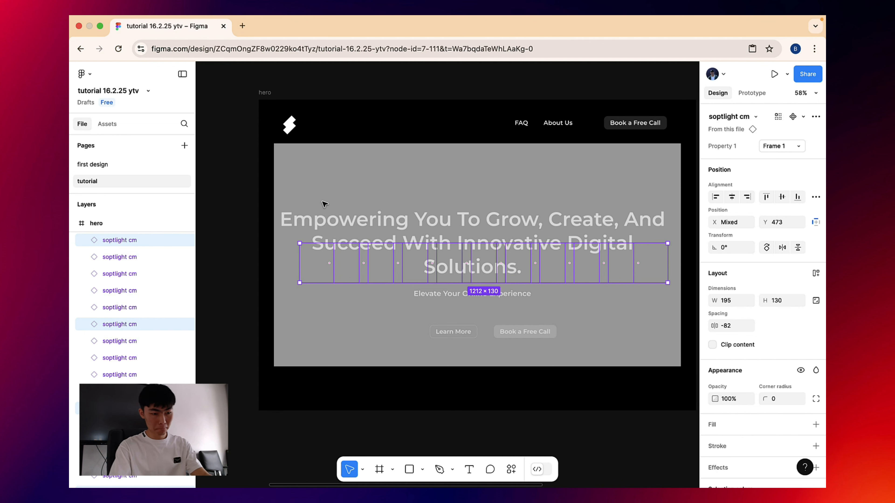
key(super+d)
Duplicate the two leftmost soptlight cm instances of the lowest row downward beside the hero buttons, ending at Y 687
click(321, 279)
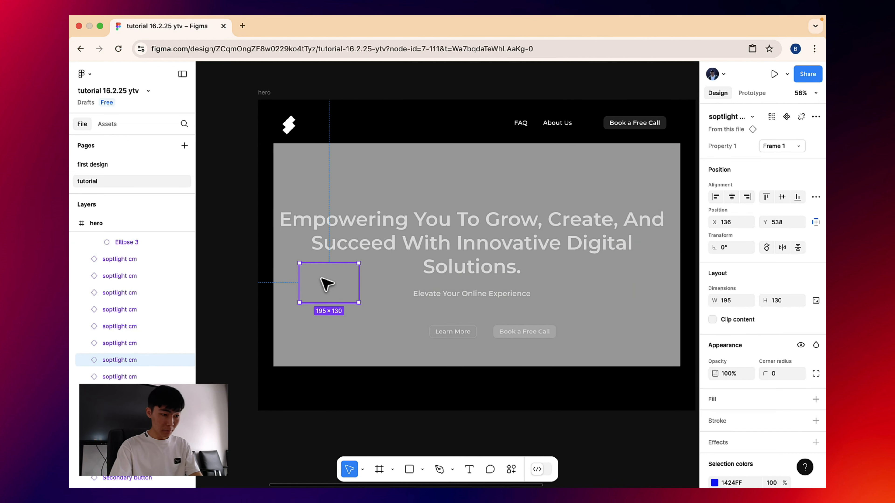
shift+click(360, 278)
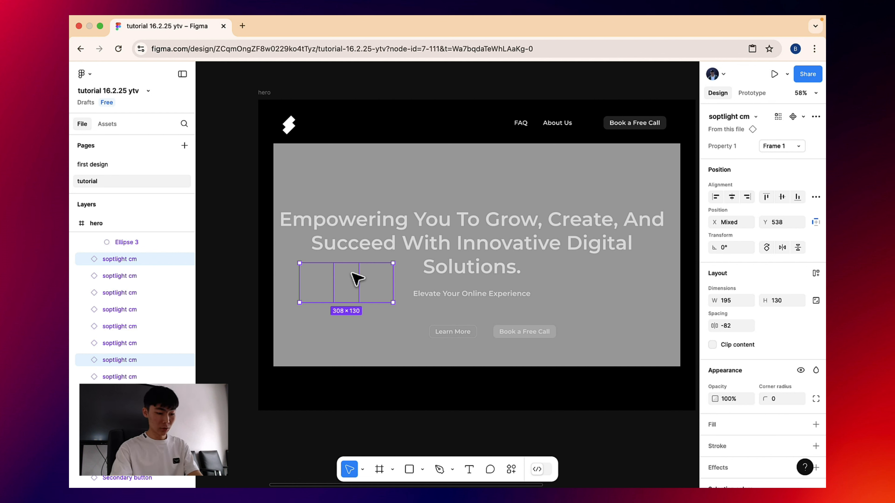
drag(356, 280, 362, 320)
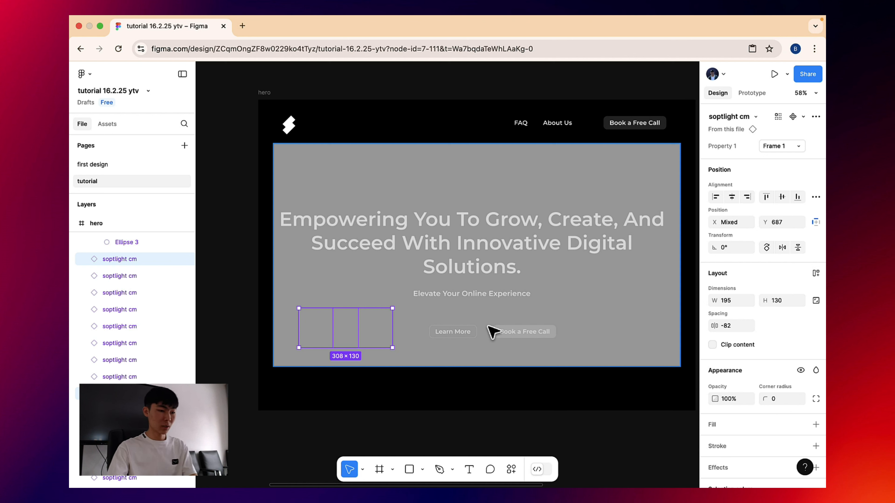
Duplicate the two rightmost soptlight cm instances of the lowest full row downward twice, ending at Y 660
click(596, 278)
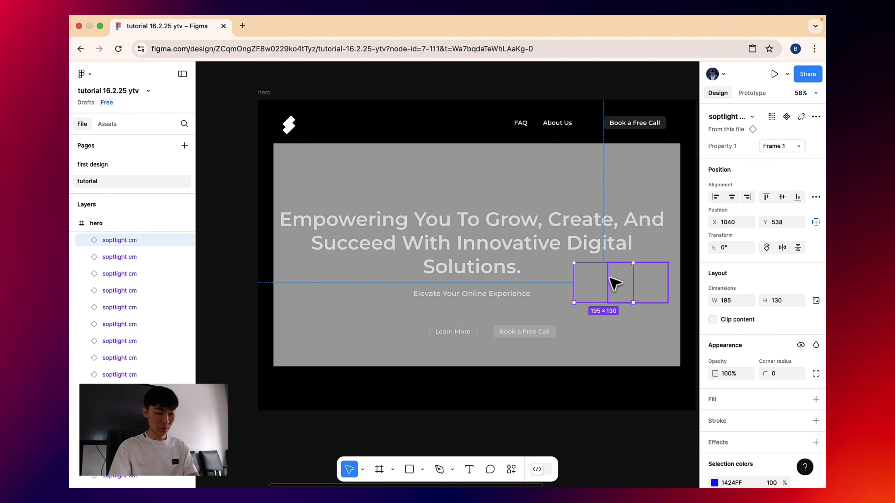
shift+click(650, 280)
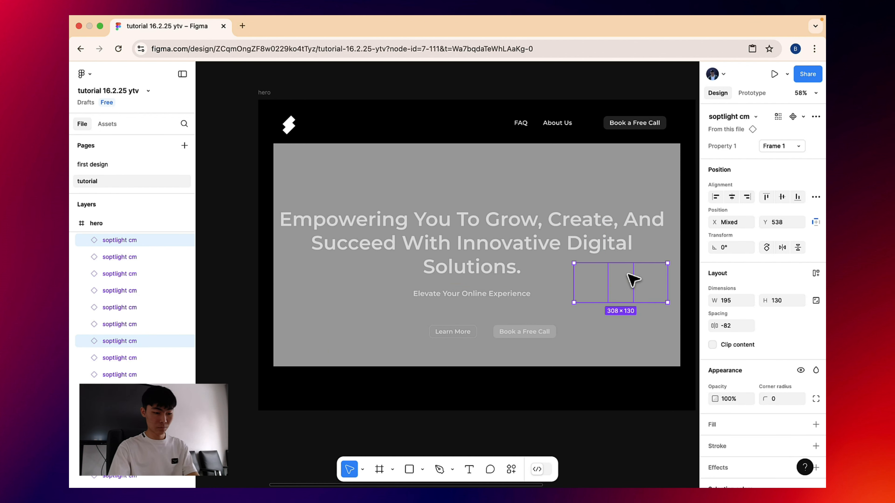
drag(606, 274, 608, 294)
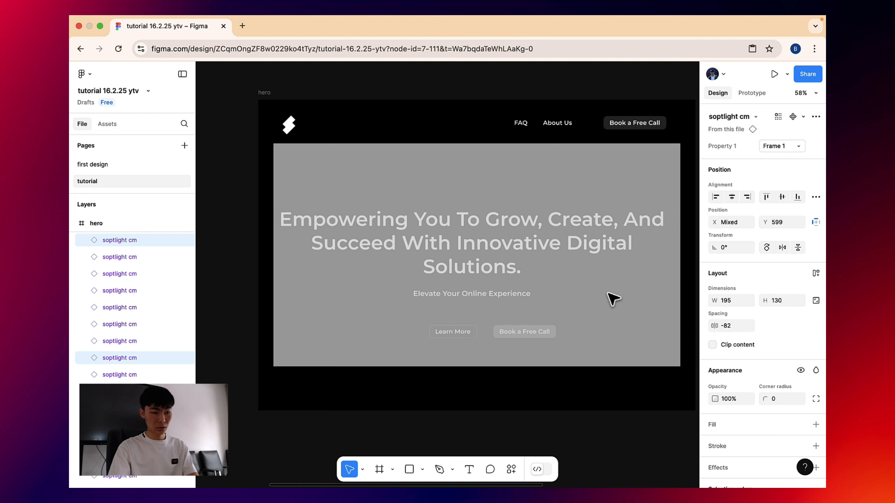
key(super+z)
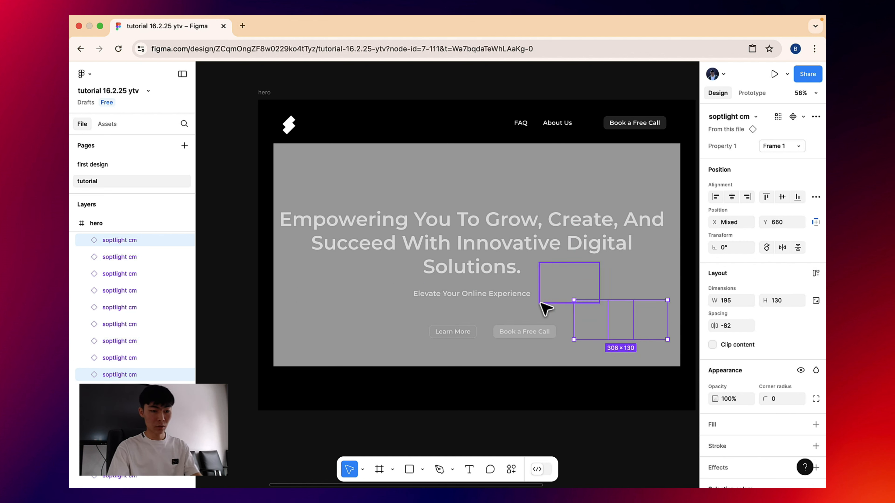
Select all the soptlight cm instances in the hero frame and wrap them in a frame with Frame selection
scroll(112, 274, down, 15)
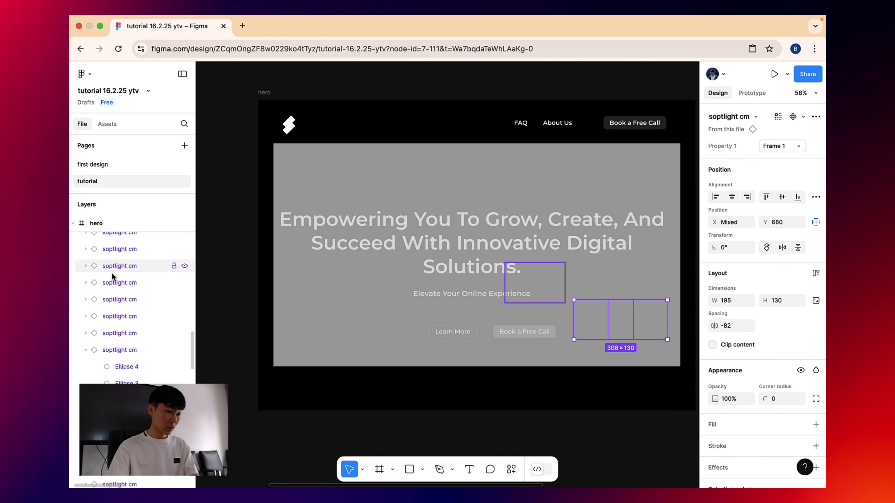
click(123, 329)
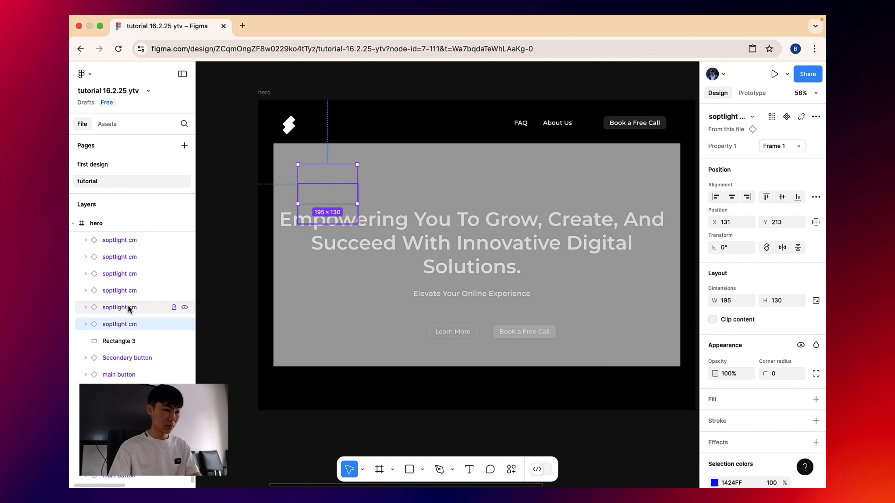
scroll(129, 309, up, 5)
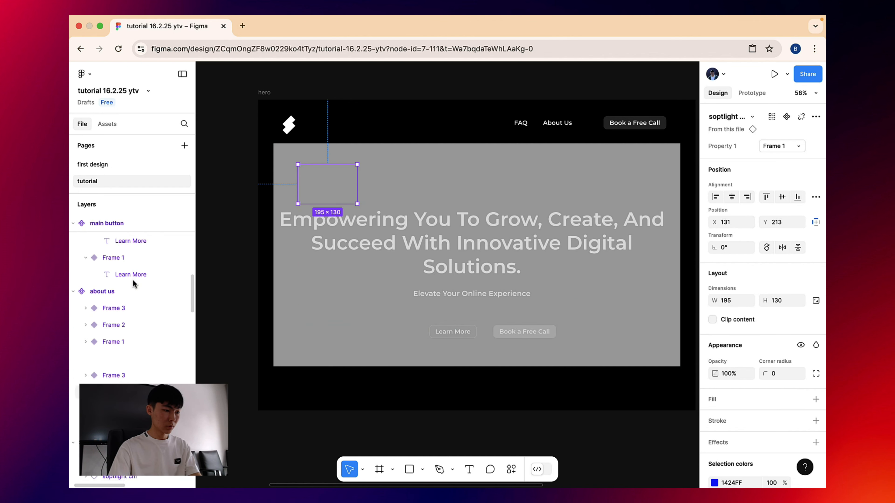
scroll(125, 315, down, 4)
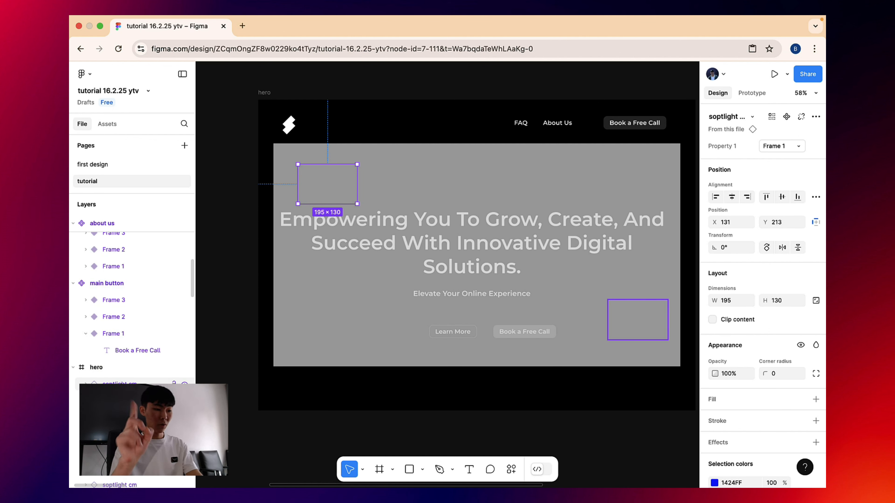
key(super+a)
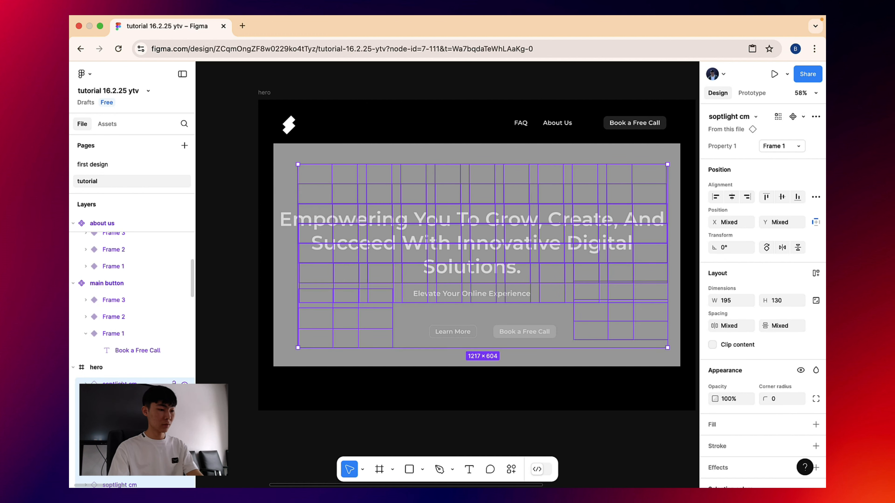
right_click(318, 179)
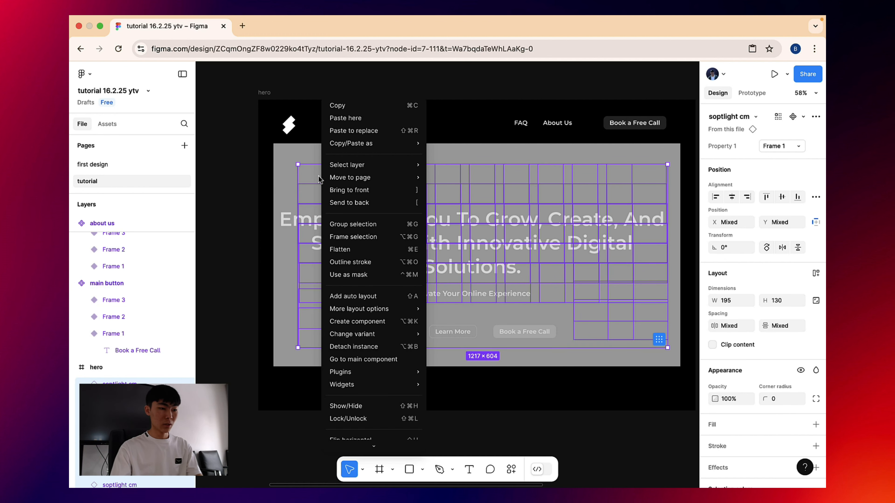
click(389, 237)
Rename the new frame "spotlight cmp" and move it to X 111, Y 210, centred over the grey rectangle
key(super+r)
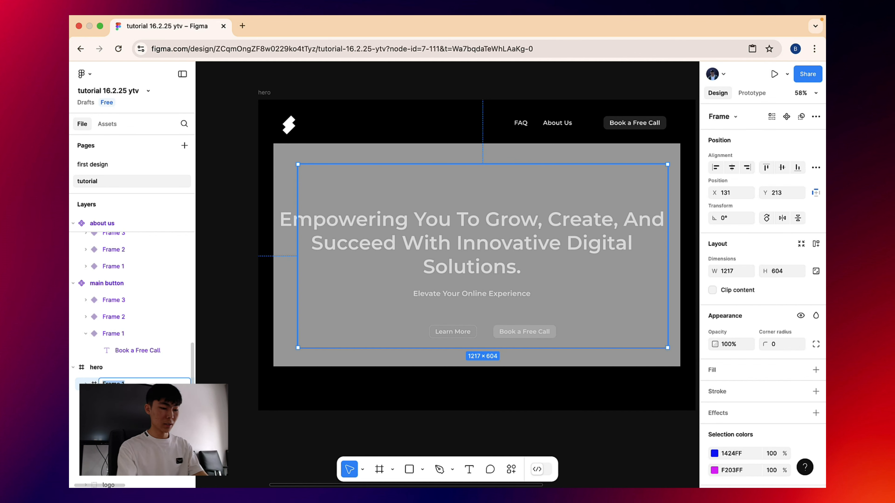
text(spotlight cmp)
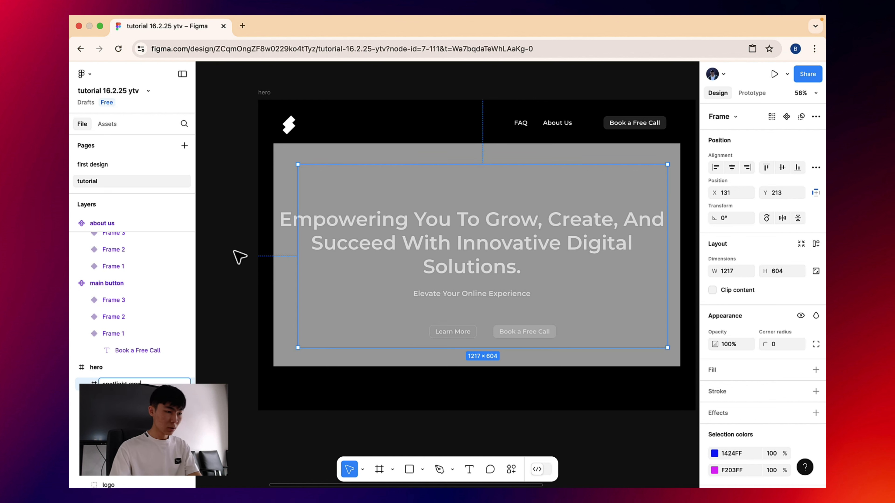
click(216, 234)
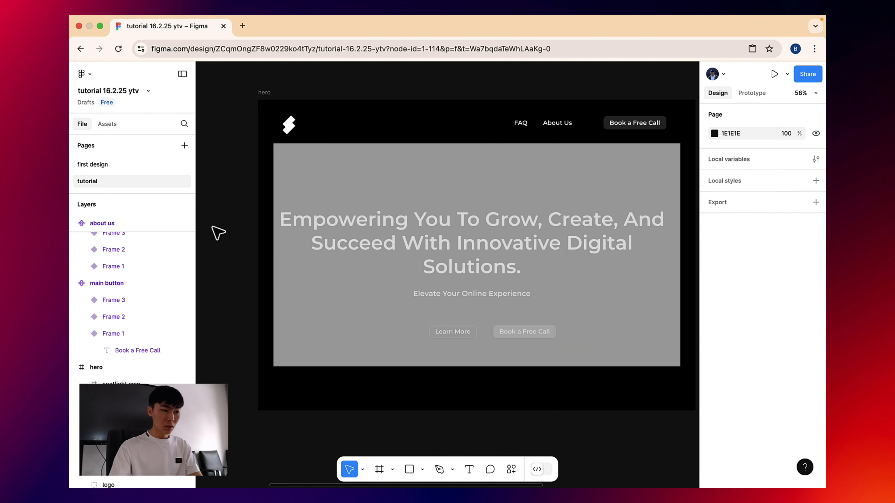
click(334, 180)
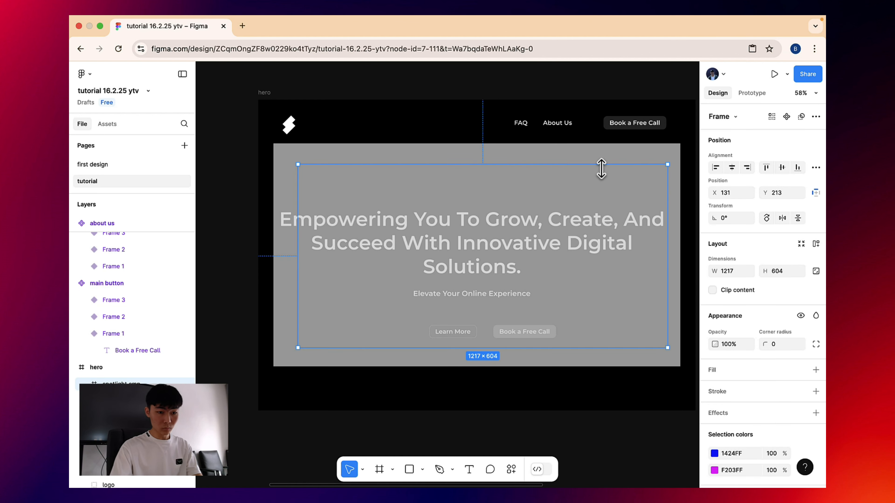
drag(466, 178, 462, 178)
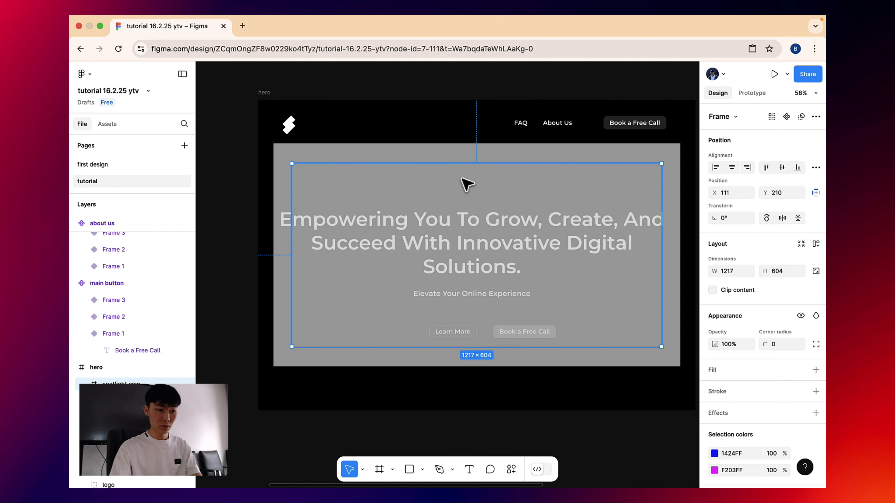
Select the grey rectangle together with the spotlight cmp frame and apply Use as mask
click(334, 154)
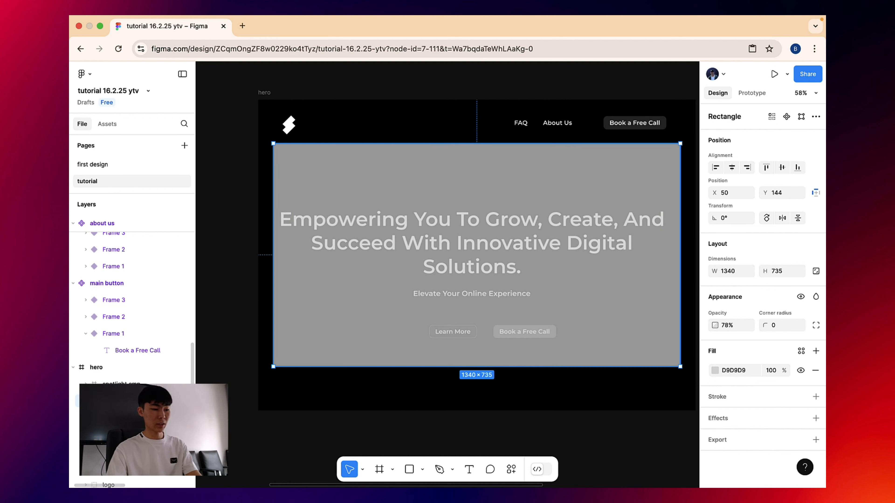
shift+click(122, 385)
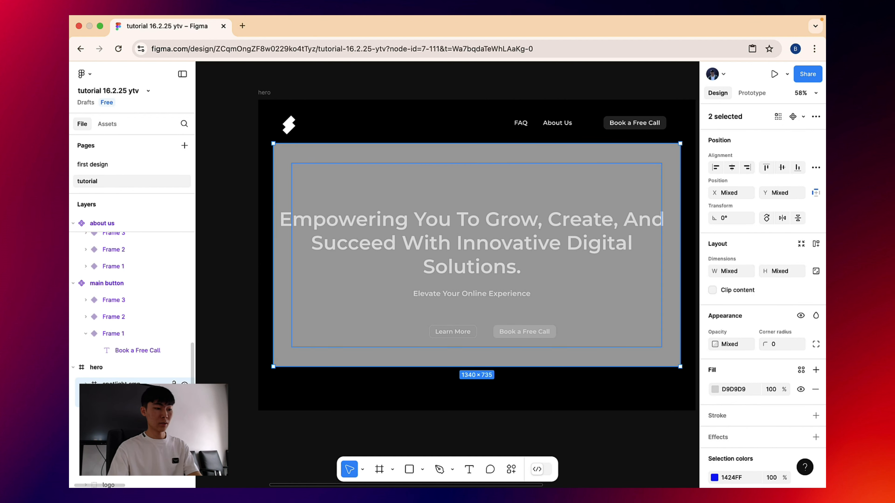
right_click(137, 387)
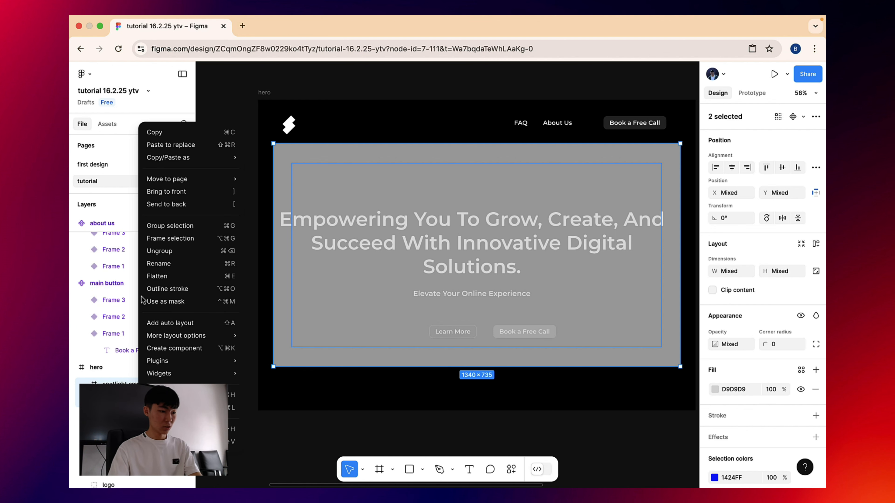
click(203, 303)
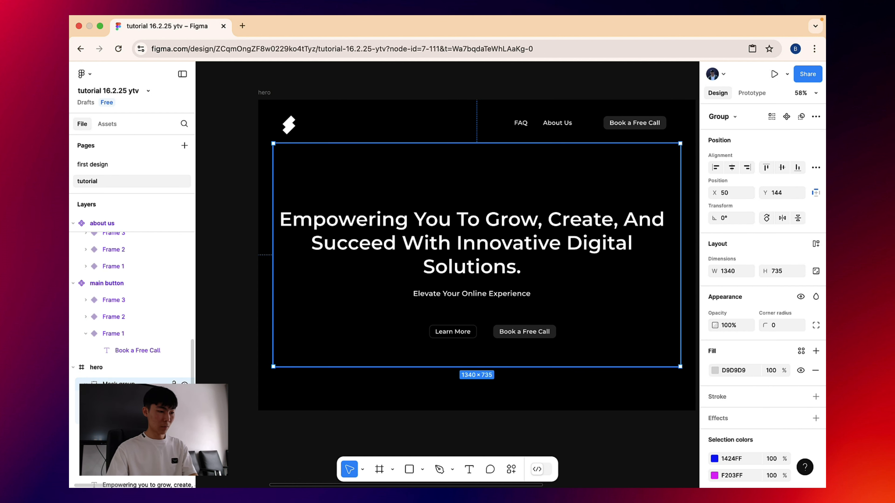
Collapse the Mask group layer and move it beneath the heading, subheading and buttons in the hero frame's layer order
click(86, 384)
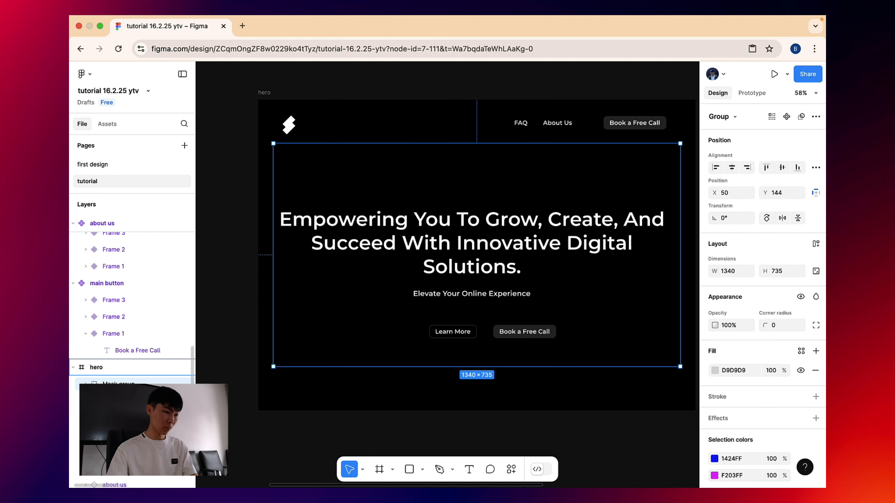
scroll(133, 300, down, 3)
drag(119, 341, 130, 485)
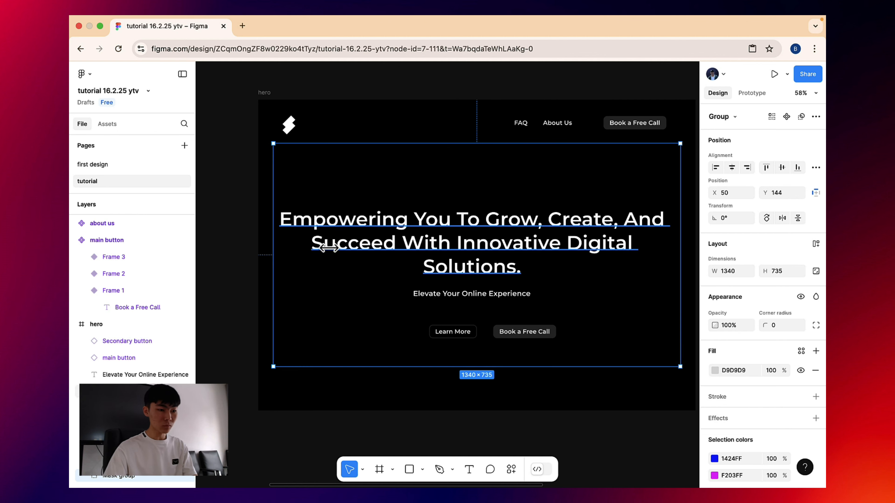
click(384, 230)
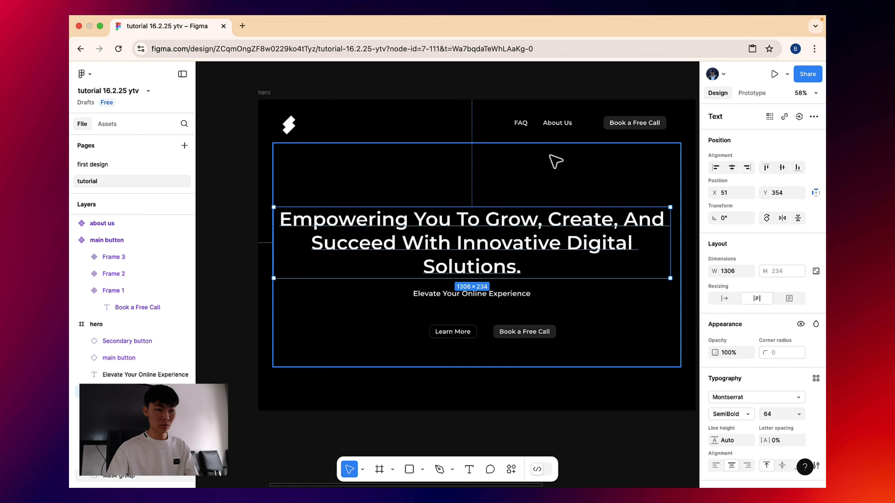
click(538, 162)
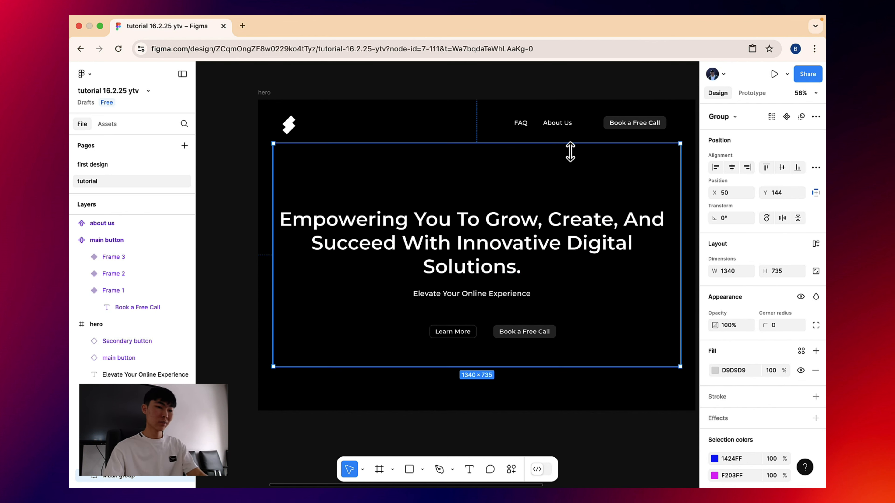
Wrap the FAQ, About Us and Book a Free Call items of the hero's navigation in an auto layout with a gap of 32
click(289, 124)
click(521, 123)
drag(572, 82, 516, 85)
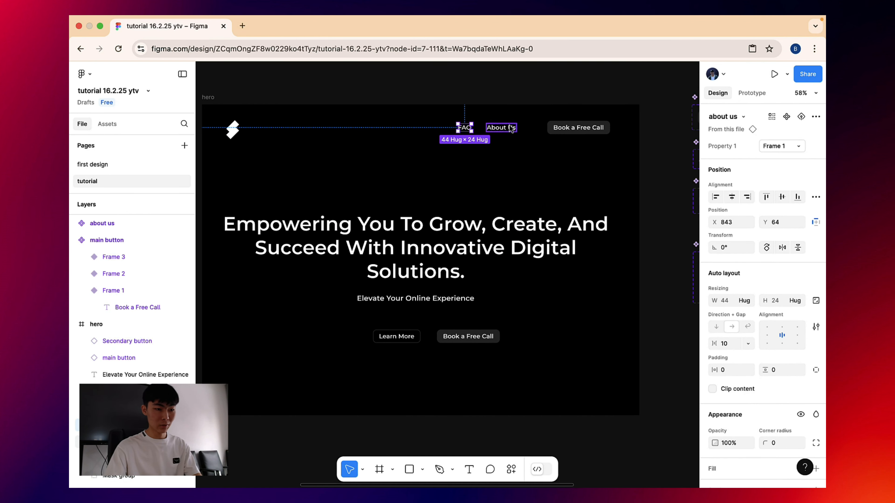
click(502, 128)
shift+click(567, 128)
shift+click(465, 127)
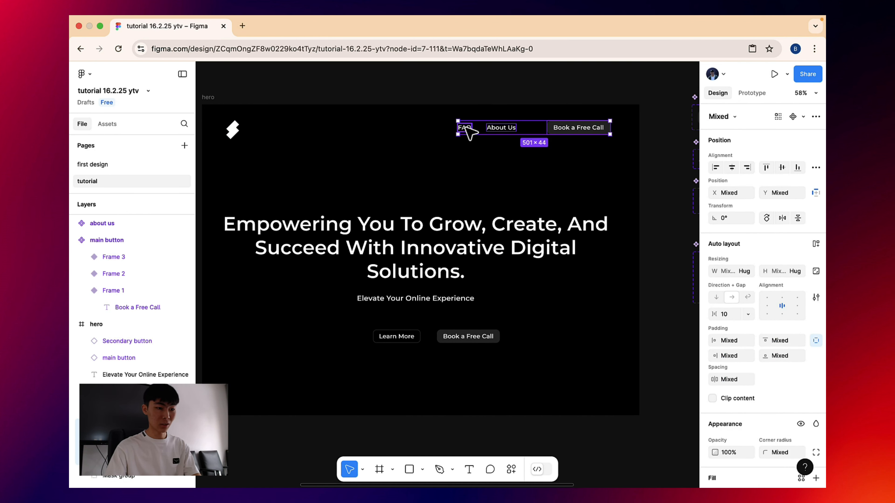
key(shift+a)
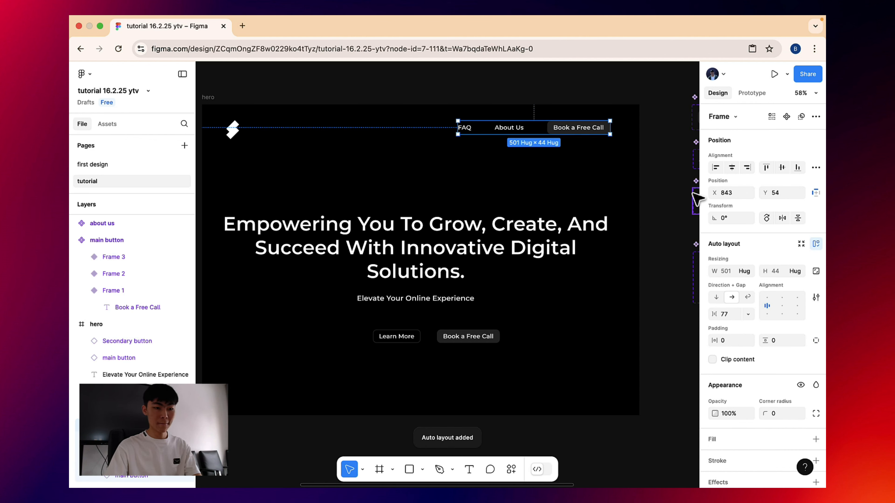
click(729, 315)
text(32)
key(Return)
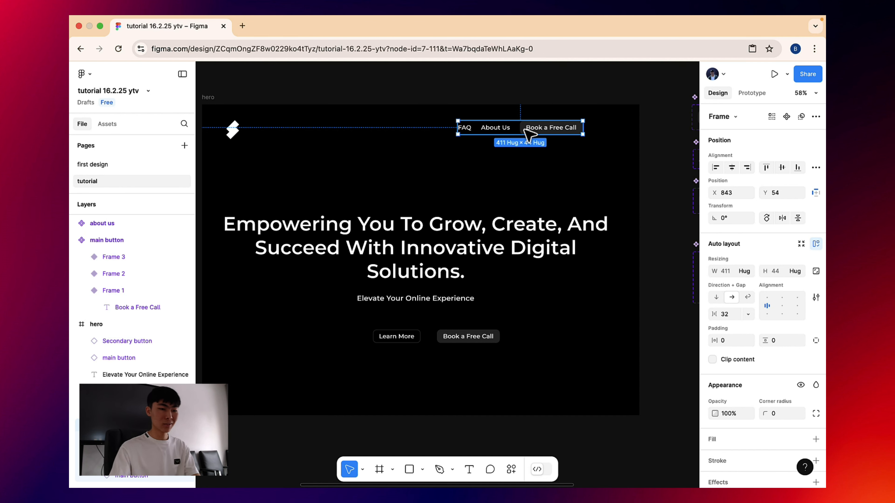
Move the navigation links frame toward the hero's right edge, to X 946, Y 54
scroll(481, 95, right, 2)
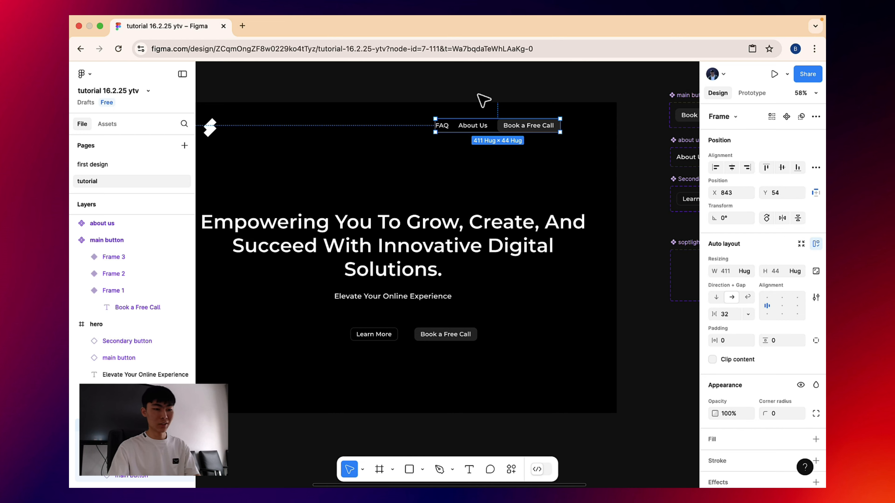
mouse_move(478, 96)
mouse_down()
mouse_move(459, 90)
mouse_move(484, 83)
mouse_up()
scroll(503, 107, up, 2)
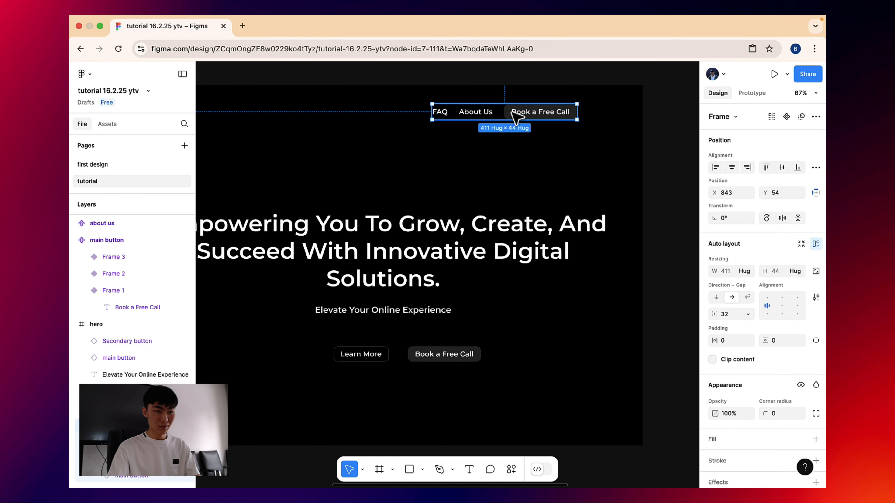
drag(515, 116, 548, 117)
drag(425, 92, 471, 91)
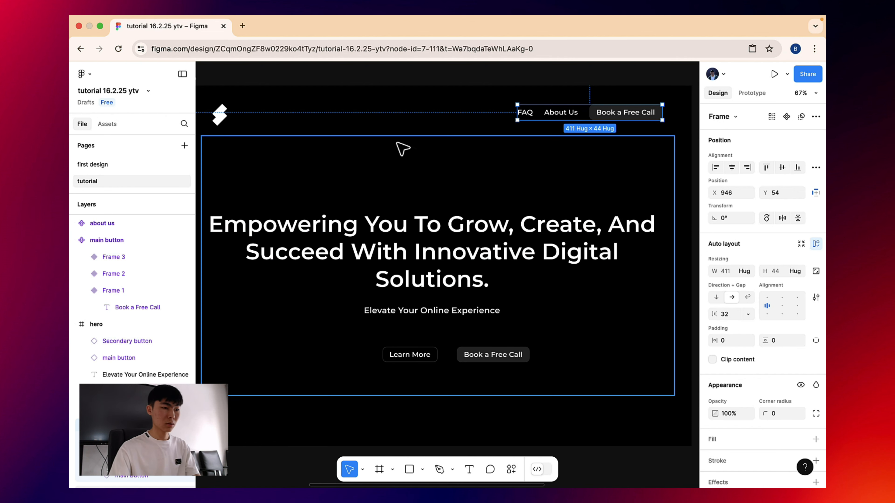
Combine the logo and the navigation links frame into one horizontal auto layout across the hero's header
click(493, 114)
click(528, 112)
scroll(529, 112, down, 3)
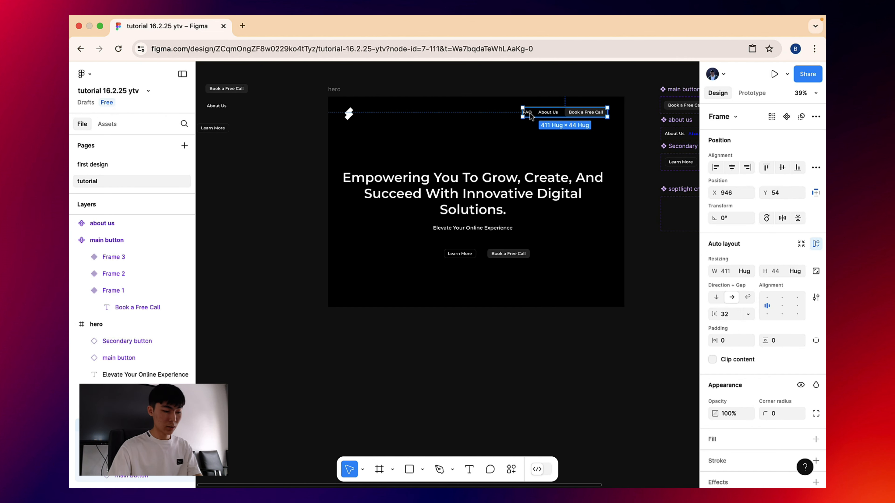
click(350, 114)
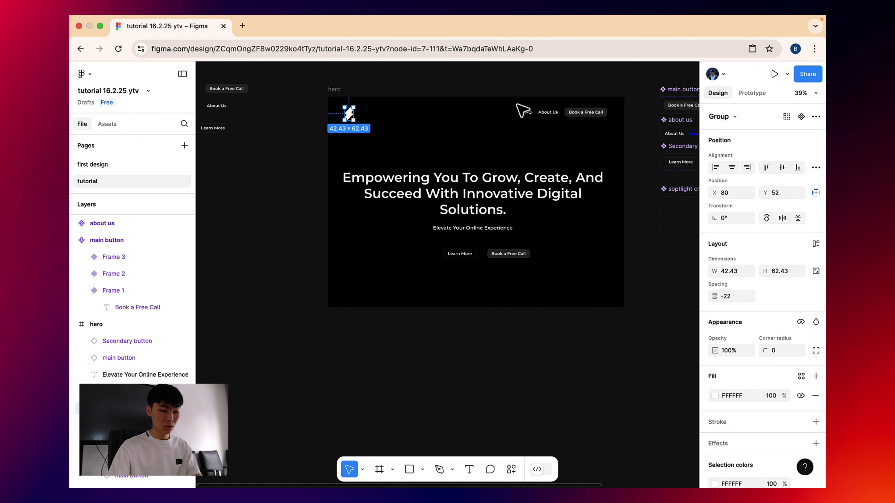
shift+click(549, 112)
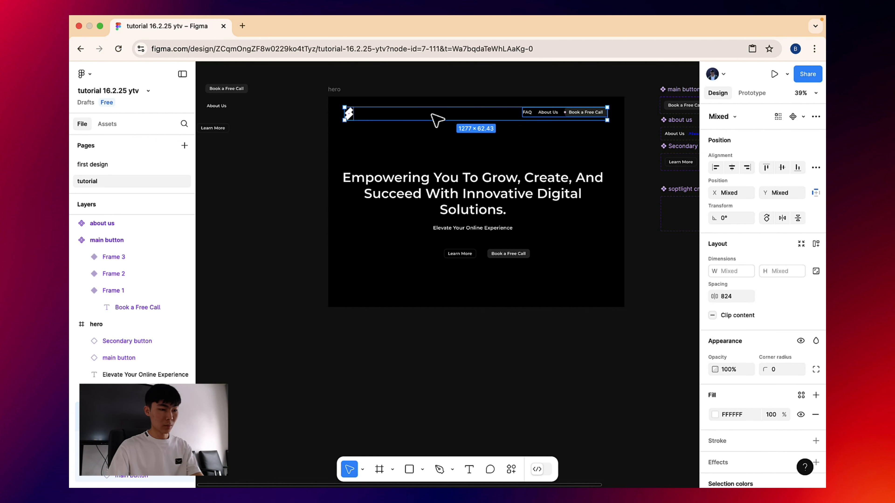
key(shift+a)
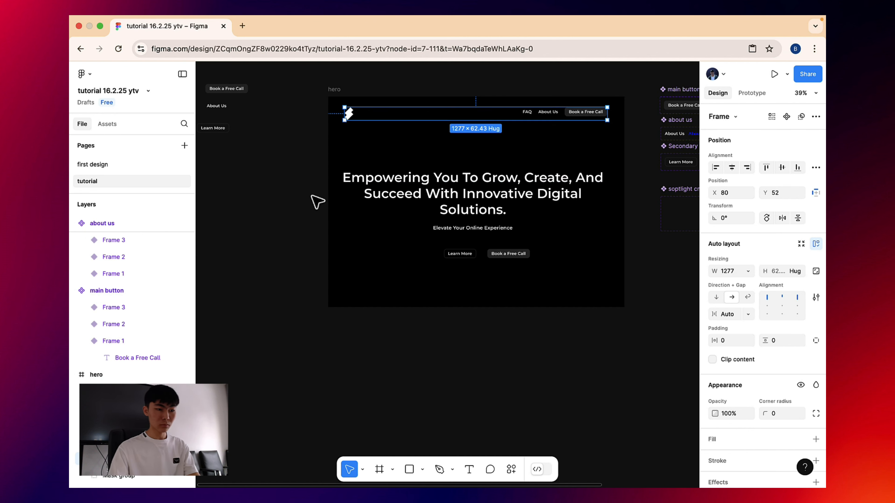
click(393, 80)
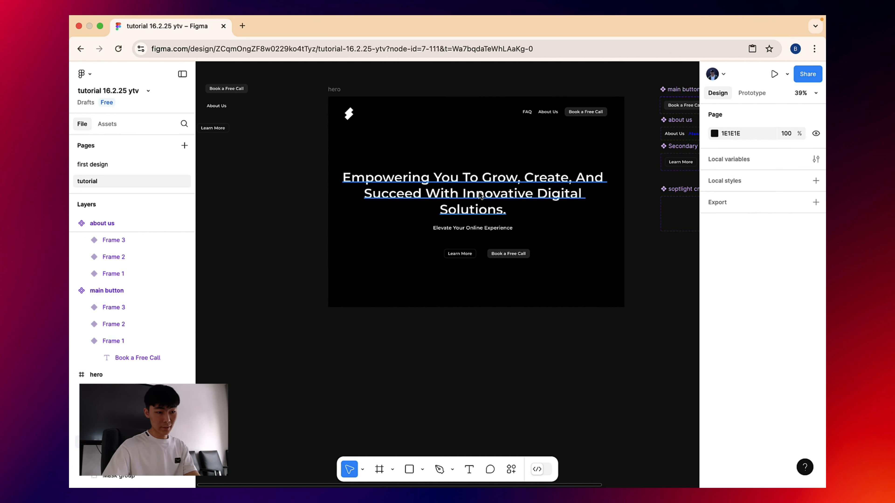
Wrap the Learn More and Book a Free Call buttons below the subheading in an auto layout with gap 32, positioned at X 522, Y 741
click(458, 251)
click(459, 253)
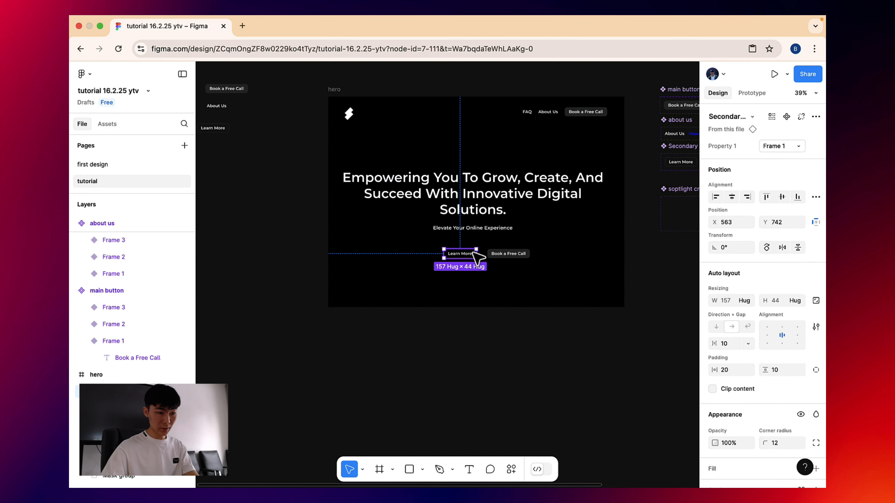
shift+click(511, 254)
key(shift+a)
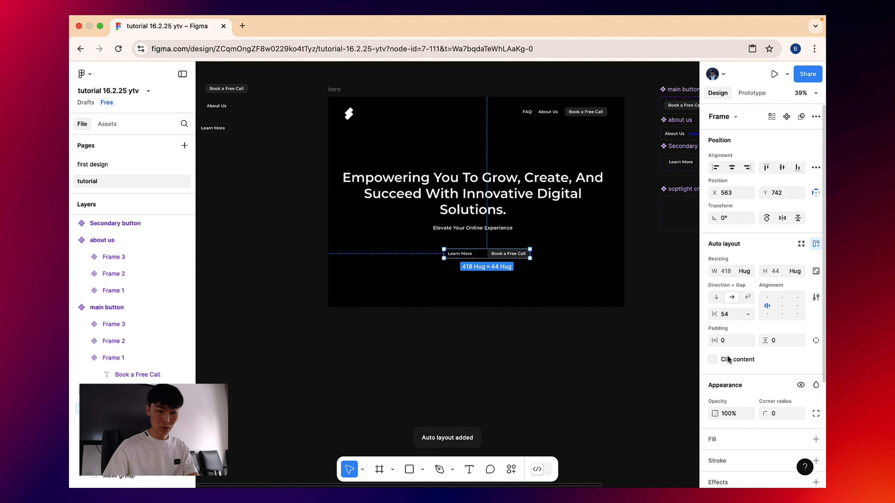
click(728, 315)
text(32)
key(Return)
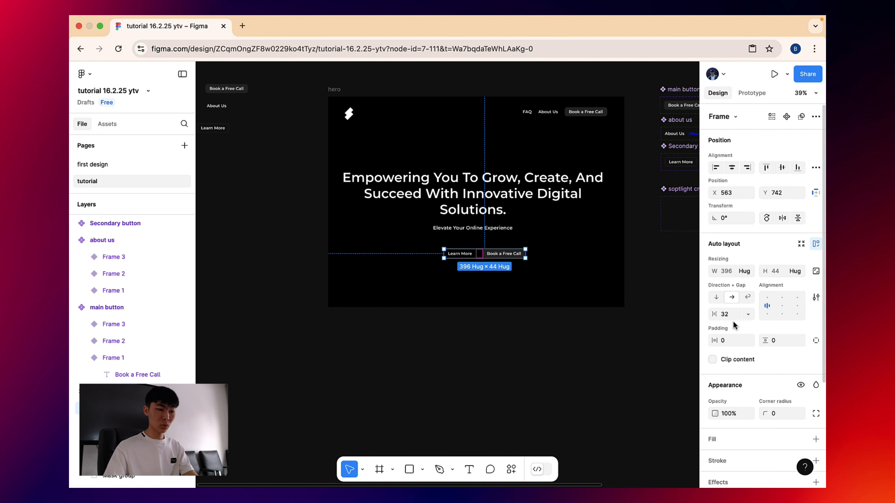
scroll(348, 214, up, 5)
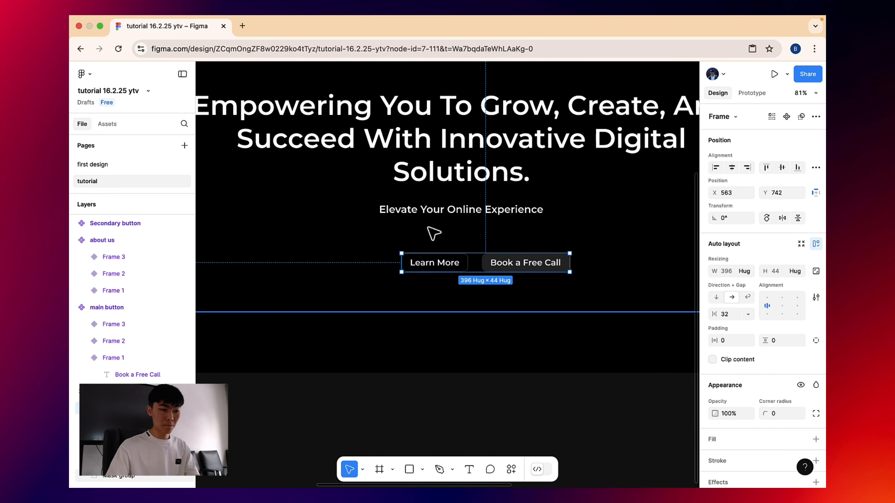
drag(504, 260, 456, 270)
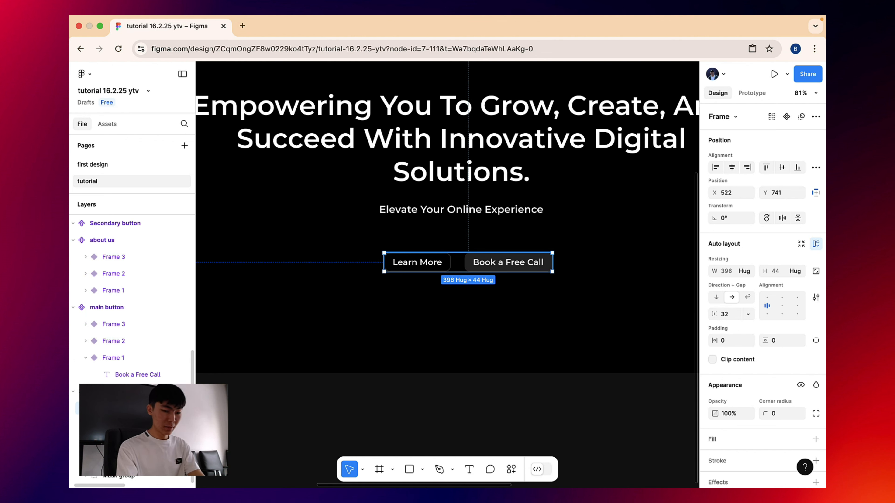
Wrap the heading and the "Elevate Your Online Experience" subheading in a vertical auto layout with a gap of 32
click(470, 140)
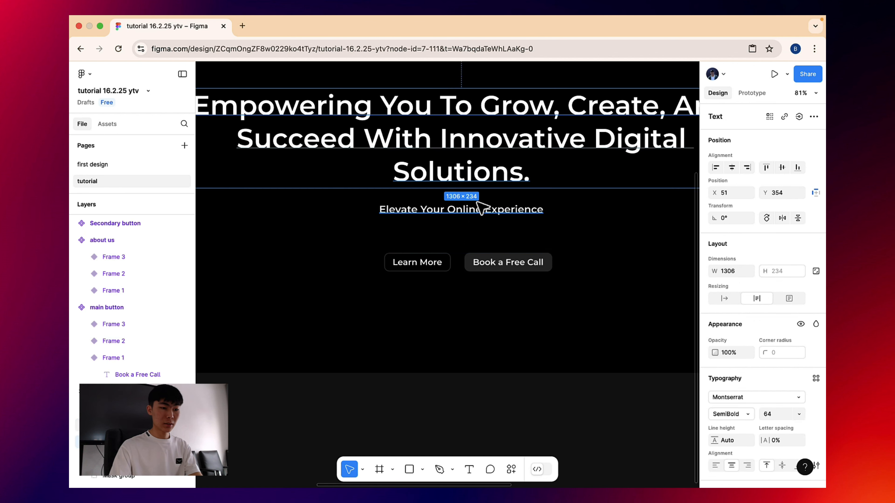
shift+click(461, 209)
key(shift+a)
scroll(510, 173, up, 1)
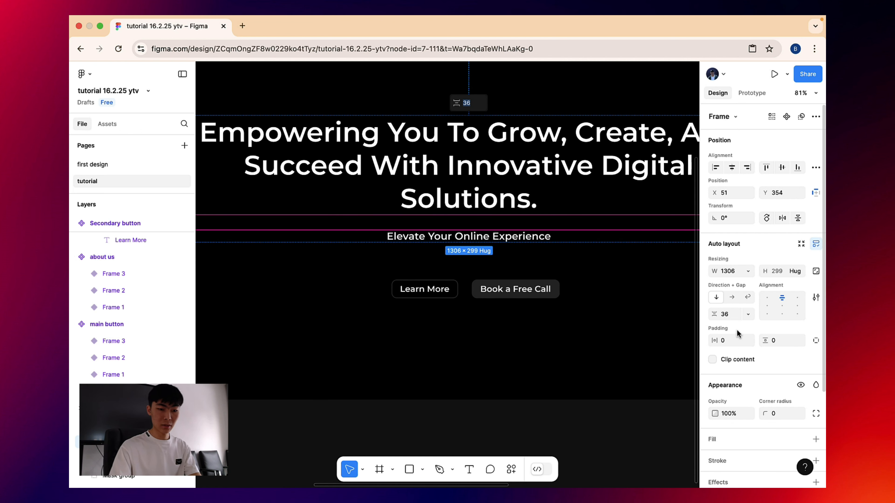
click(726, 315)
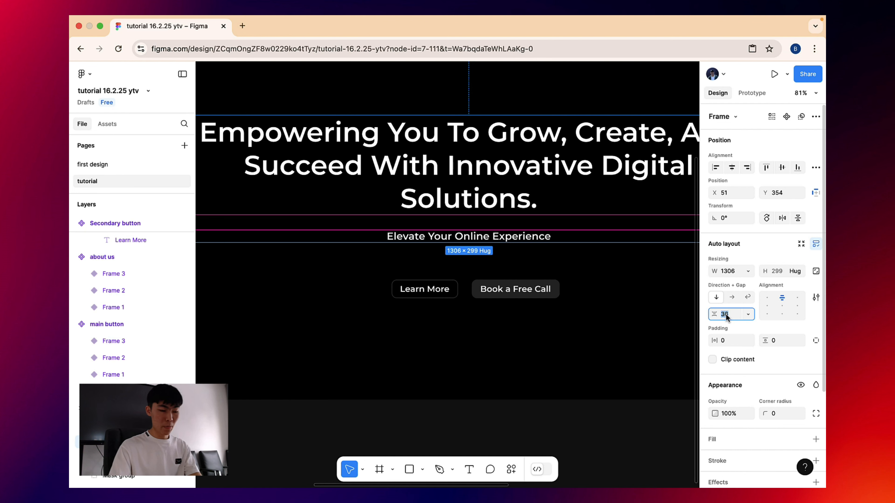
text(32)
key(Return)
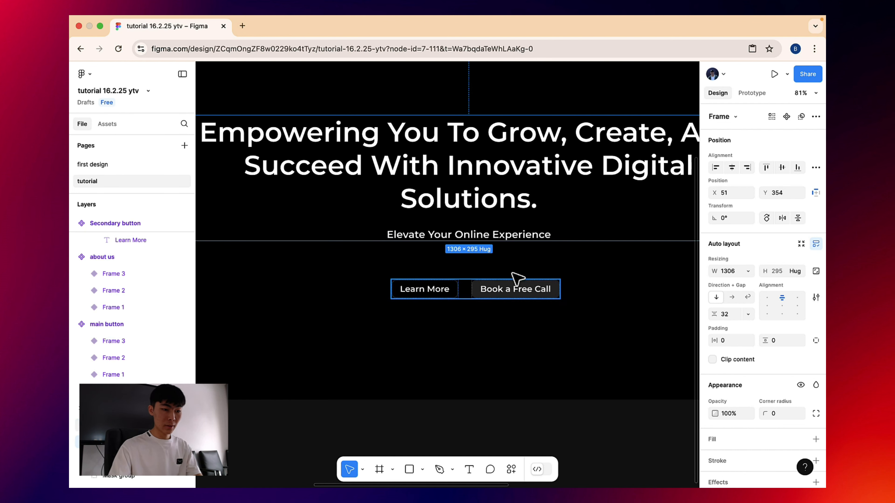
Combine the heading text frame and the button frame into one vertical auto layout with a gap of 64
scroll(471, 194, down, 3)
shift+click(500, 256)
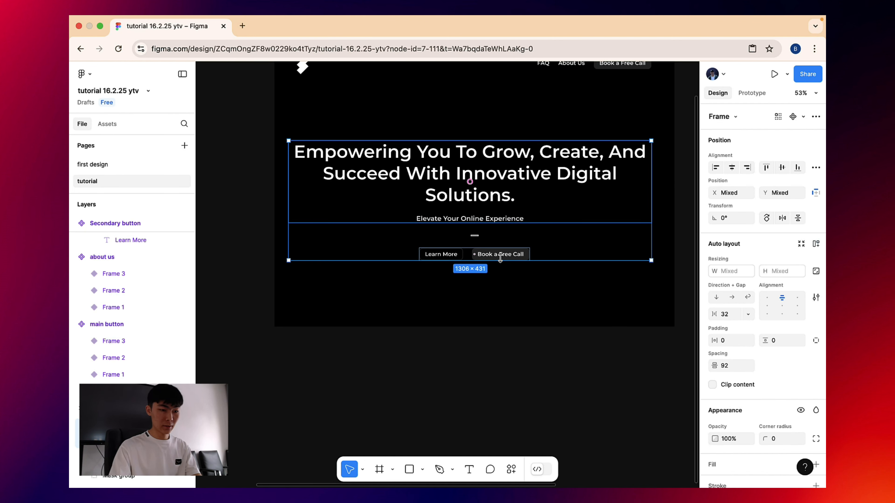
key(shift+a)
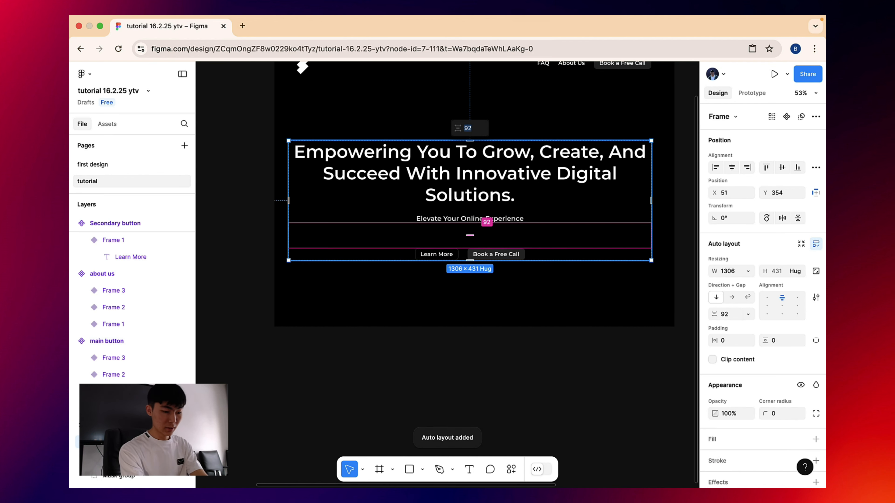
text(64)
key(Return)
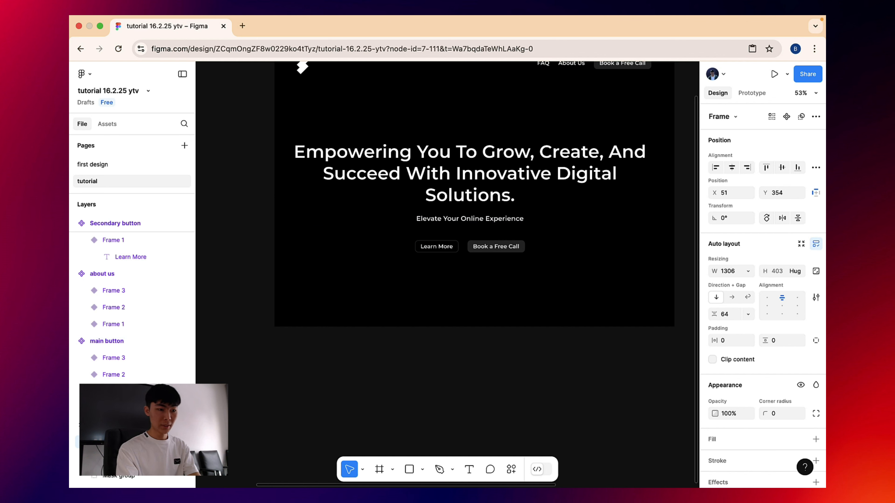
Examine the spacing of the nested auto layouts holding the heading, subheading and buttons
scroll(472, 229, up, 5)
double_click(442, 195)
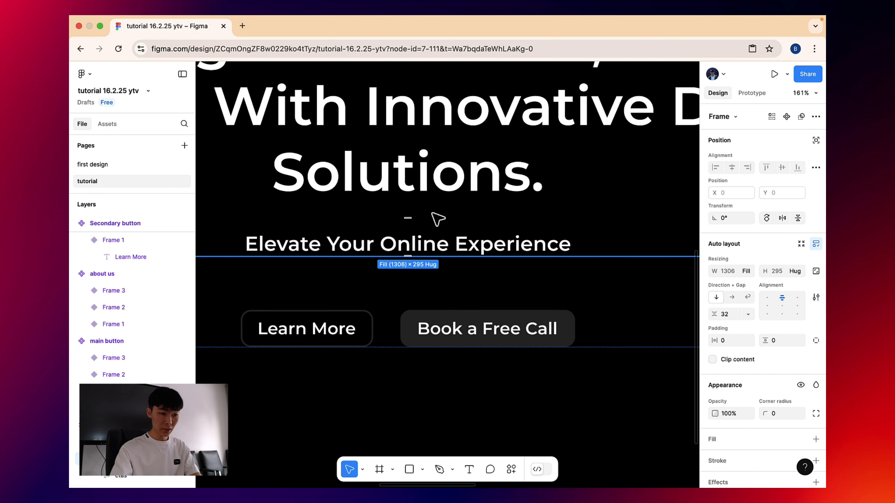
click(412, 218)
click(429, 292)
click(412, 283)
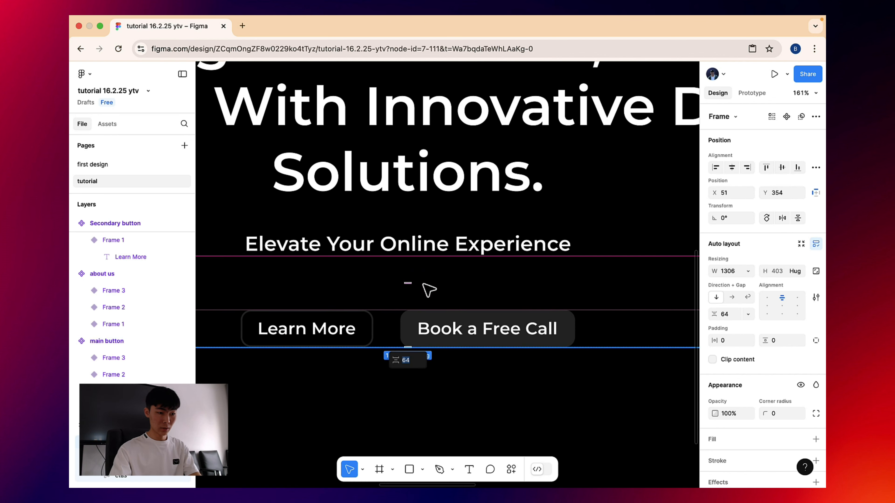
scroll(440, 231, down, 4)
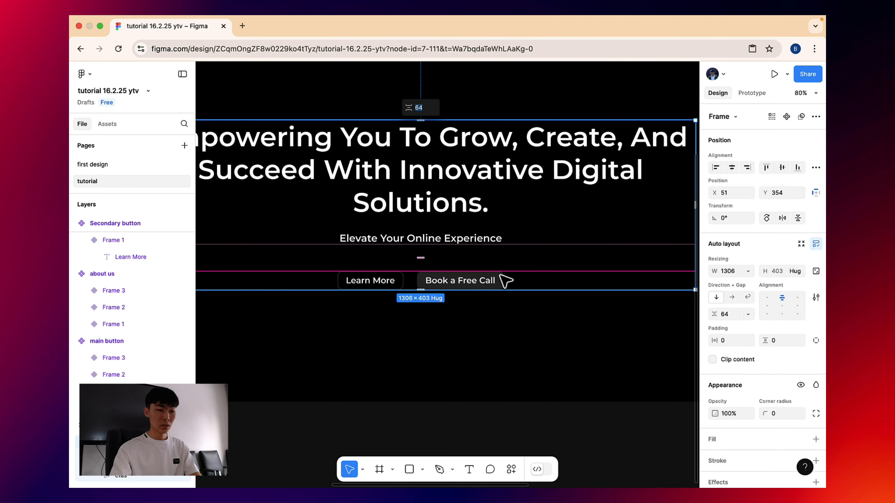
scroll(511, 277, down, 4)
double_click(486, 218)
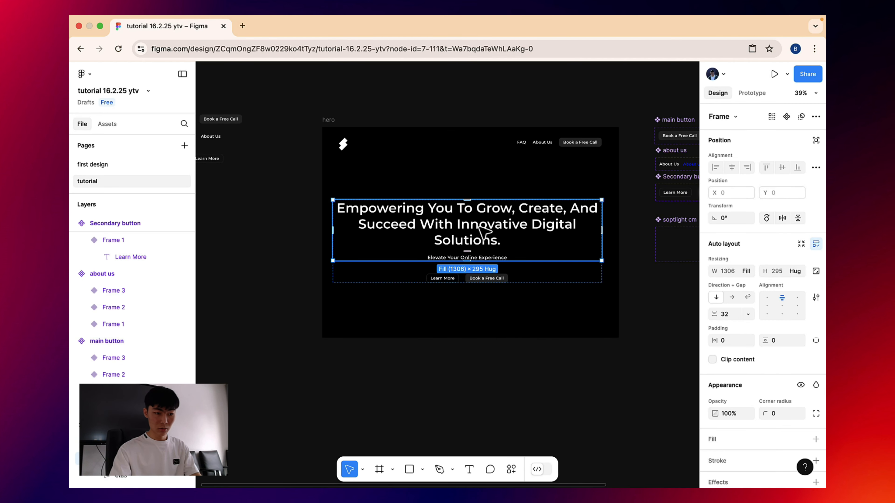
click(502, 281)
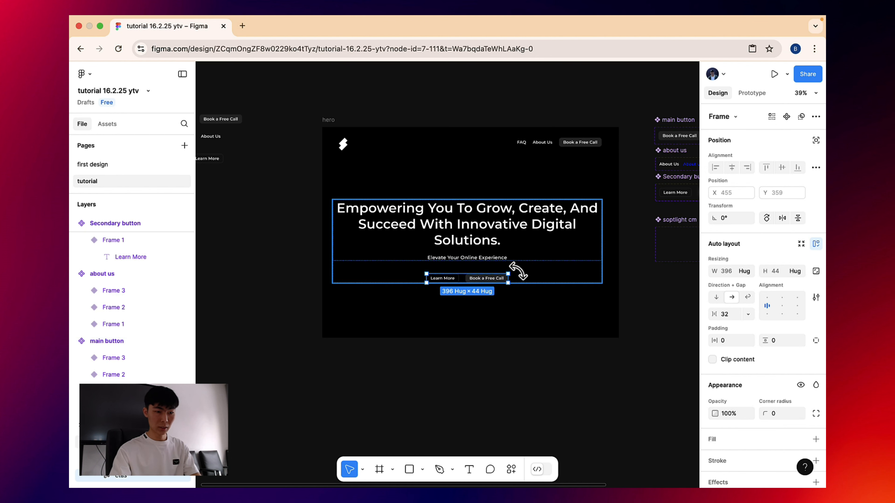
click(650, 282)
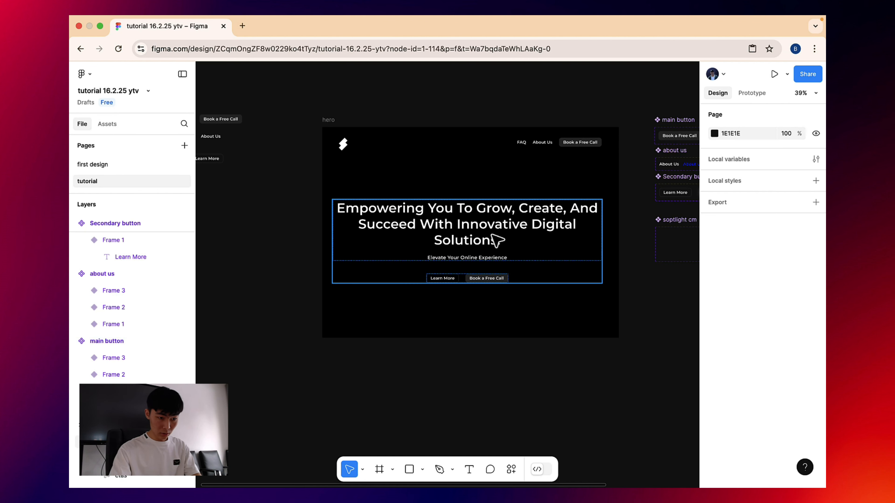
click(492, 235)
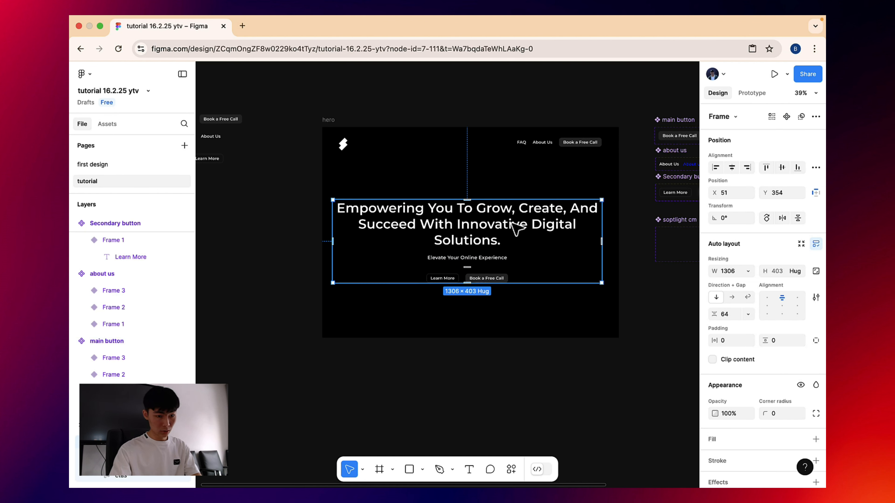
Centre the heading-and-buttons auto layout and the nav bar horizontally within the hero frame
click(731, 169)
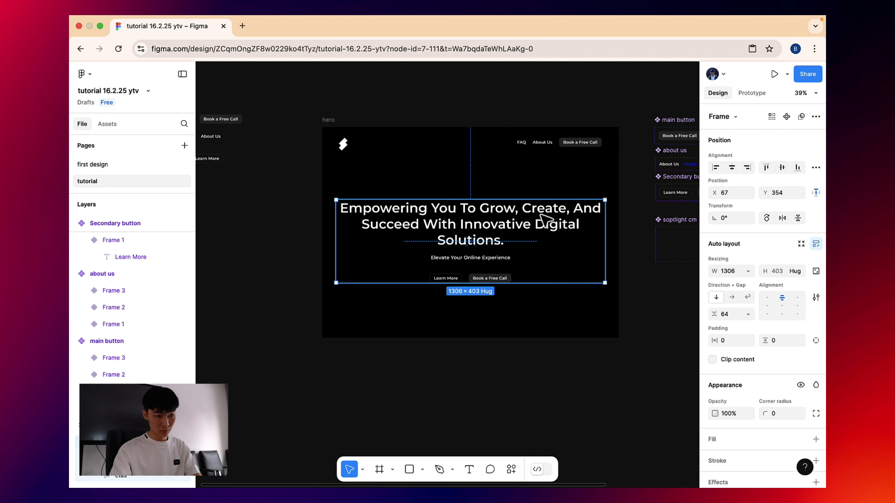
click(568, 141)
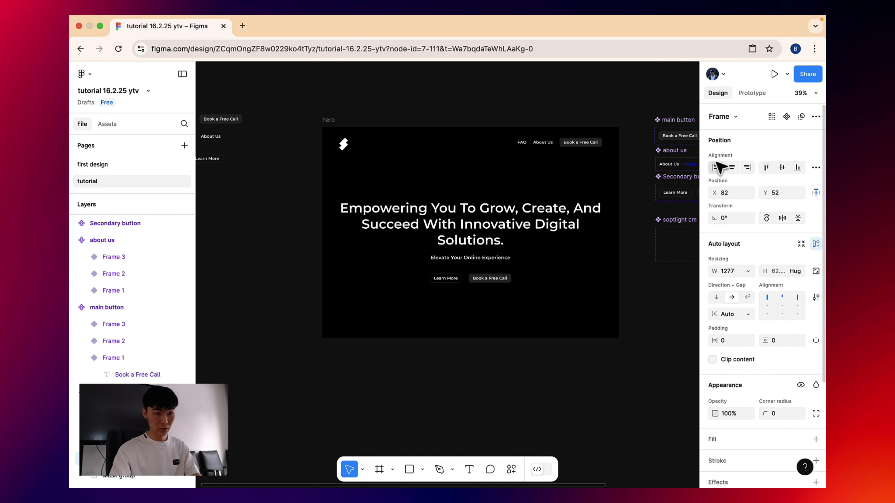
scroll(500, 155, up, 5)
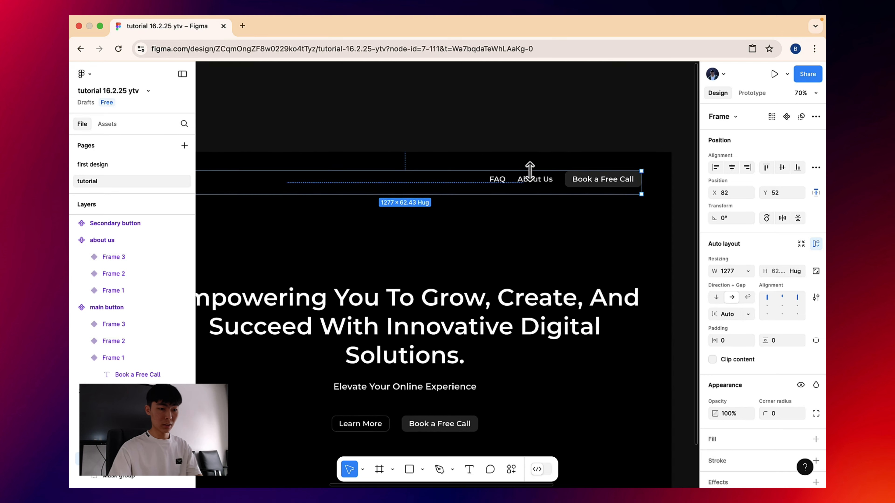
Shorten the hero frame from its lower edge to a height of about 918, keeping the width at 1440
scroll(300, 154, down, 3)
click(292, 128)
scroll(414, 98, down, 2)
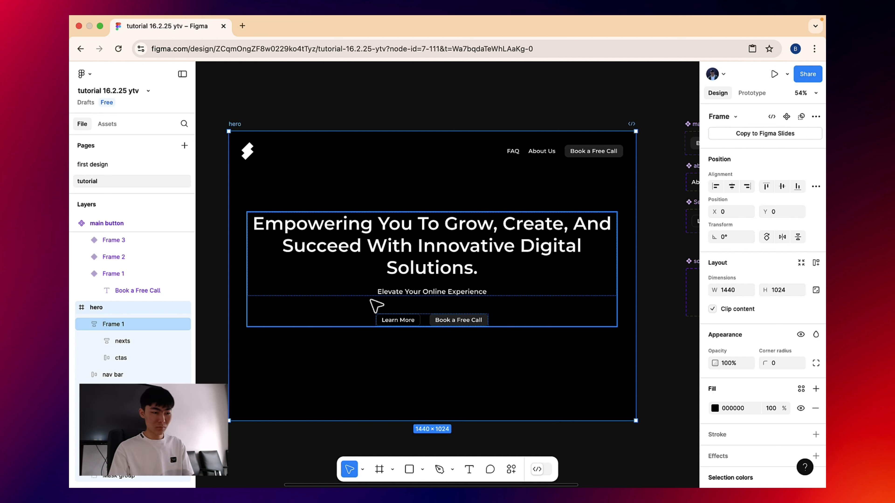
drag(429, 421, 437, 392)
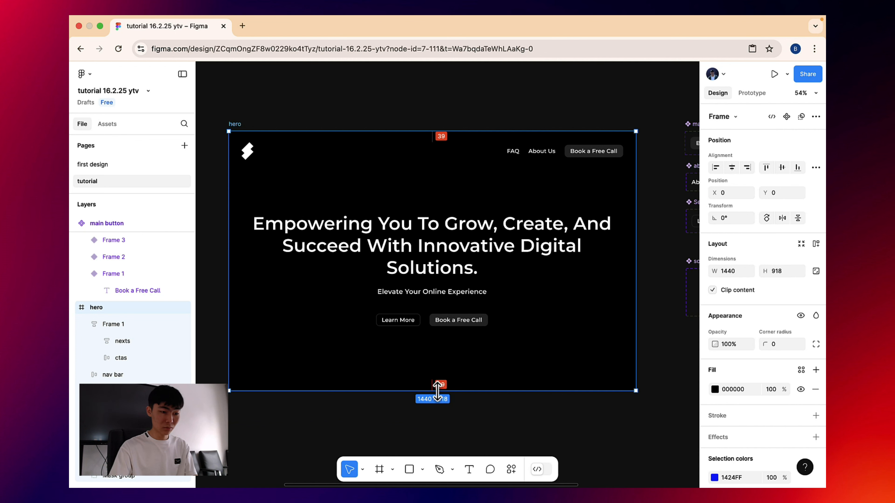
click(432, 128)
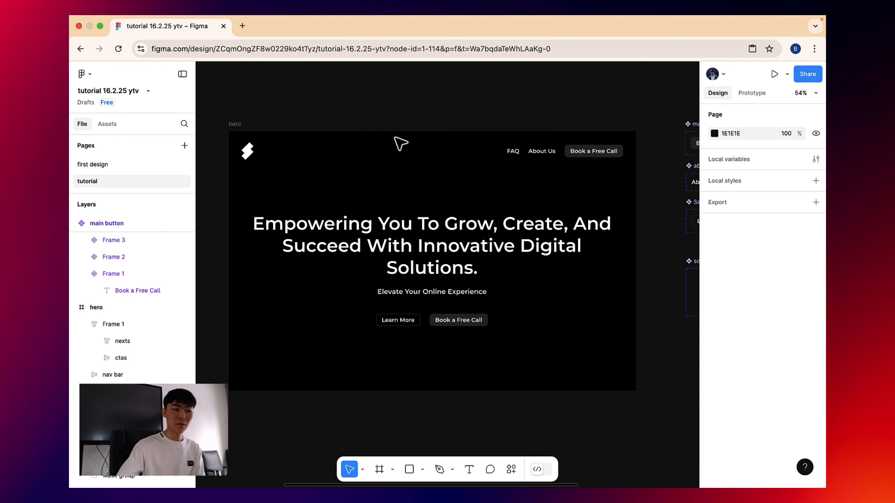
Check the masked grid group's distances to the hero frame's edges and the text block's position on the "first design" page, and return to "tutorial"
click(109, 164)
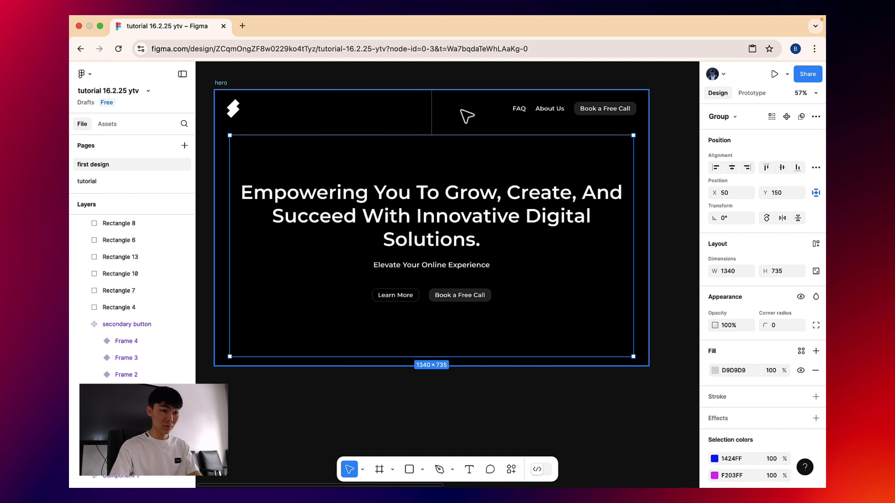
key(alt)
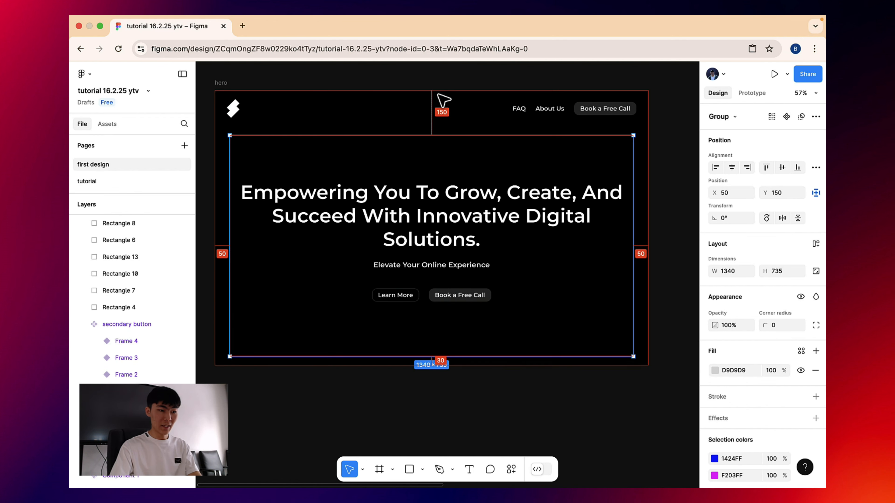
click(443, 191)
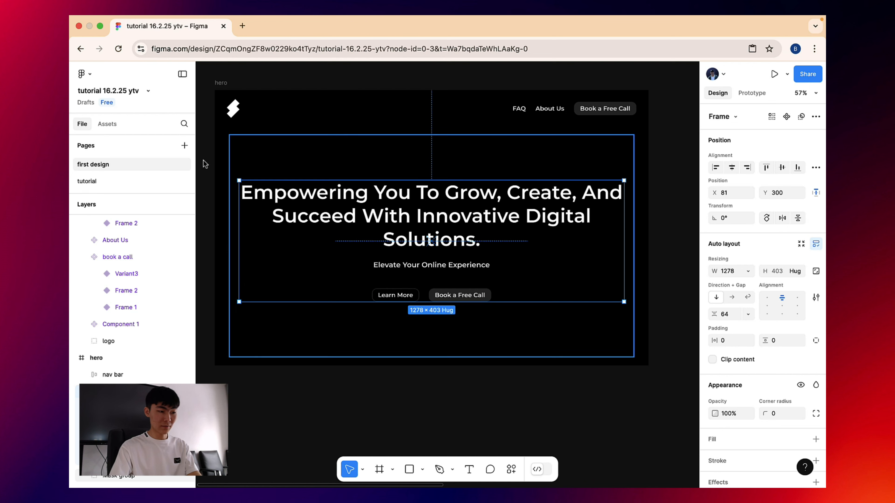
click(88, 180)
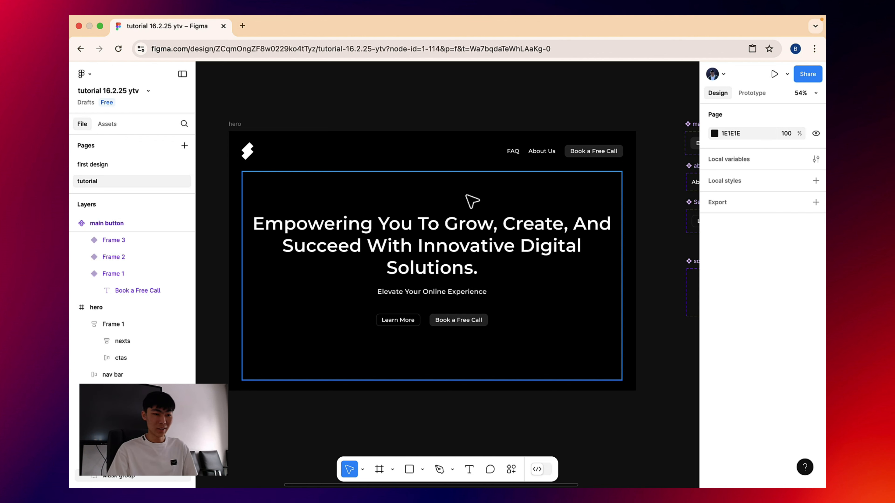
Present the hero frame as a prototype in its own tab and show it full screen
click(233, 126)
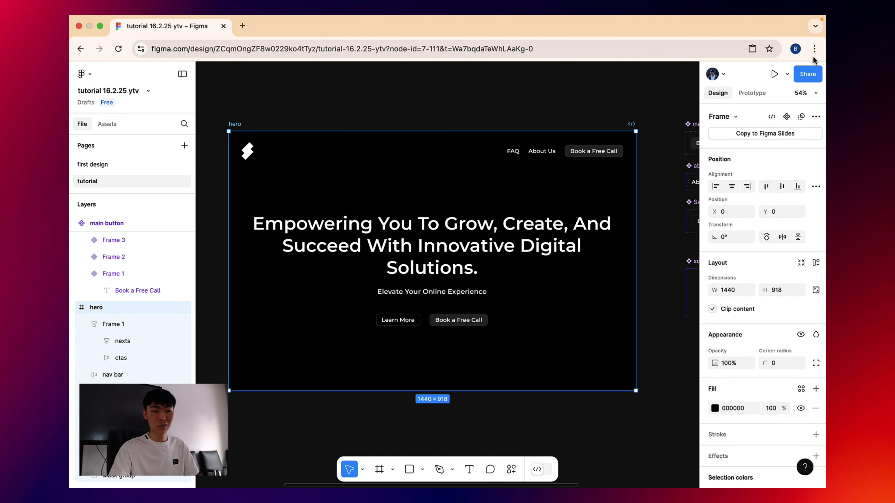
click(786, 74)
click(736, 105)
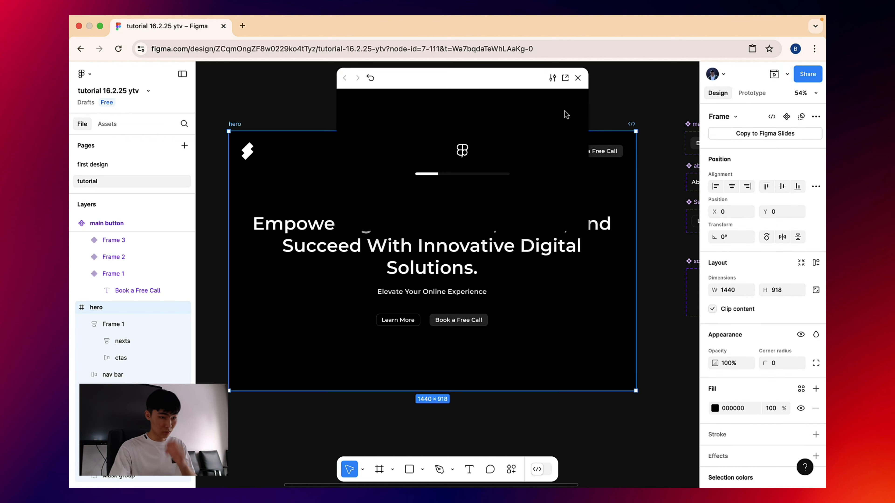
click(577, 77)
click(786, 74)
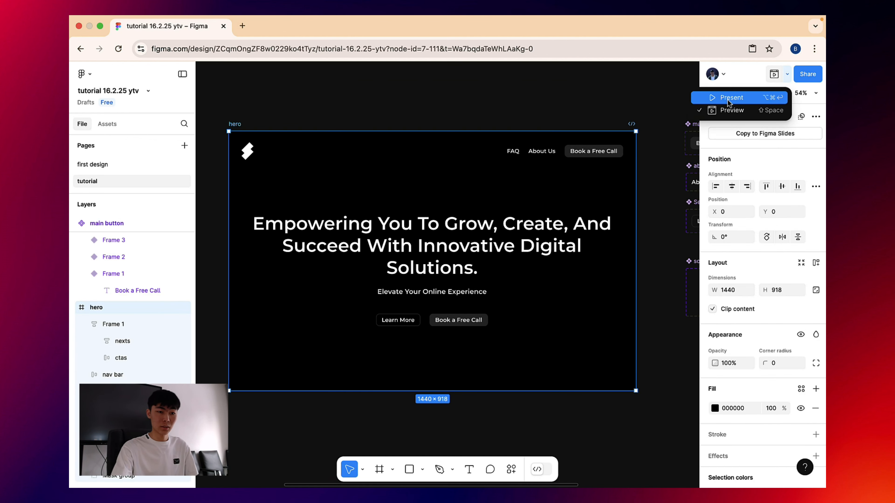
click(740, 92)
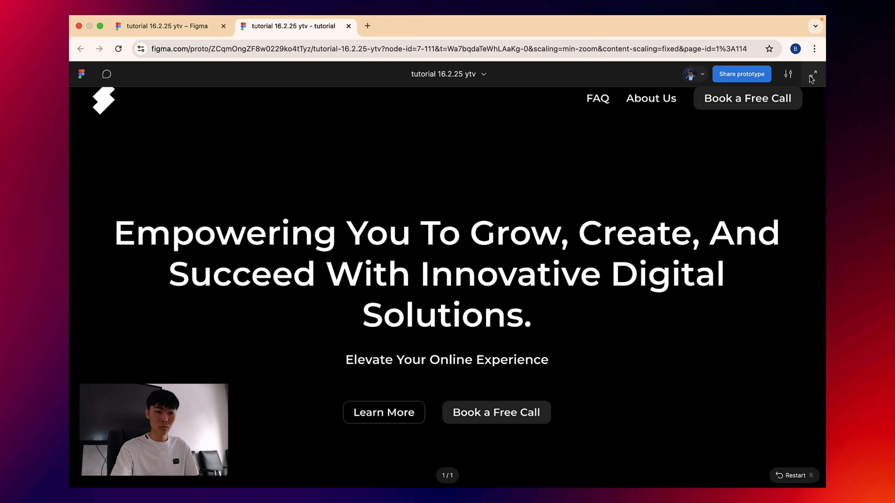
click(813, 75)
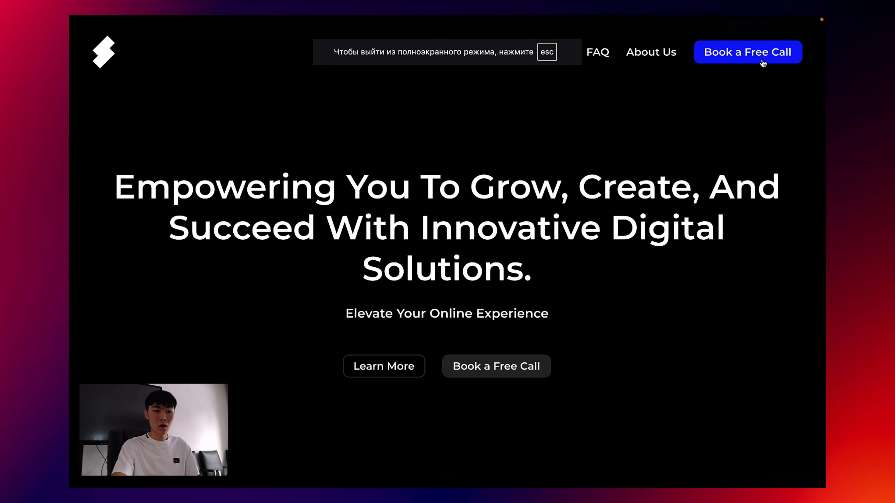